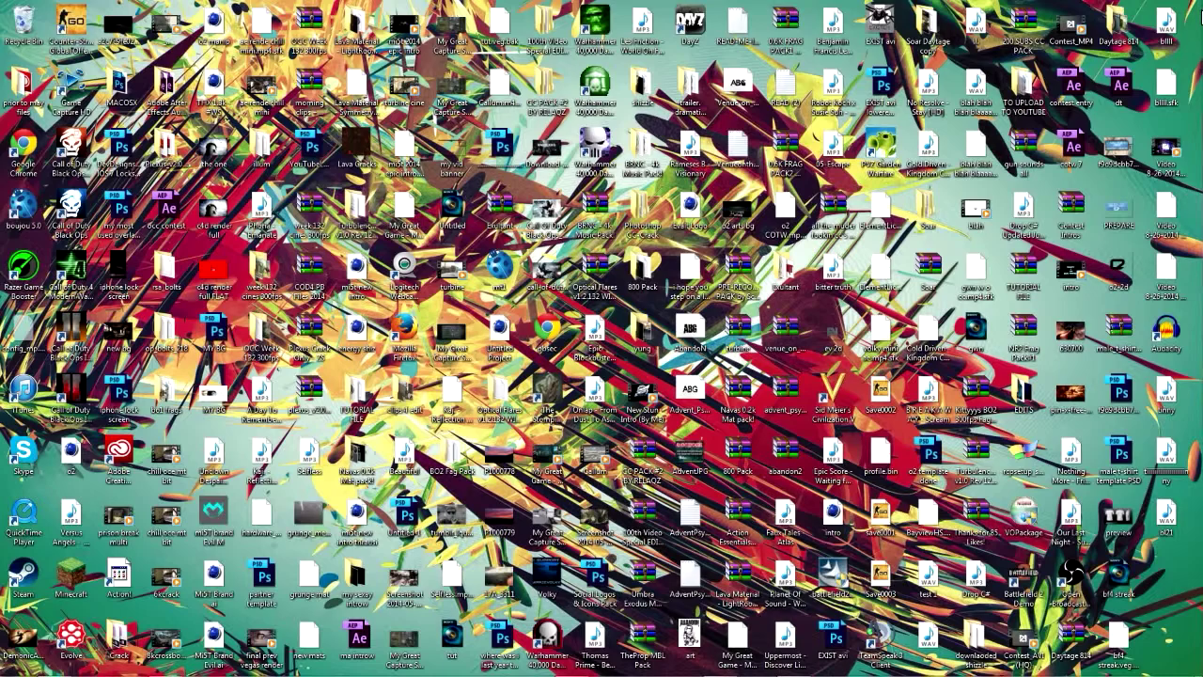
mouse_move(1023, 140)
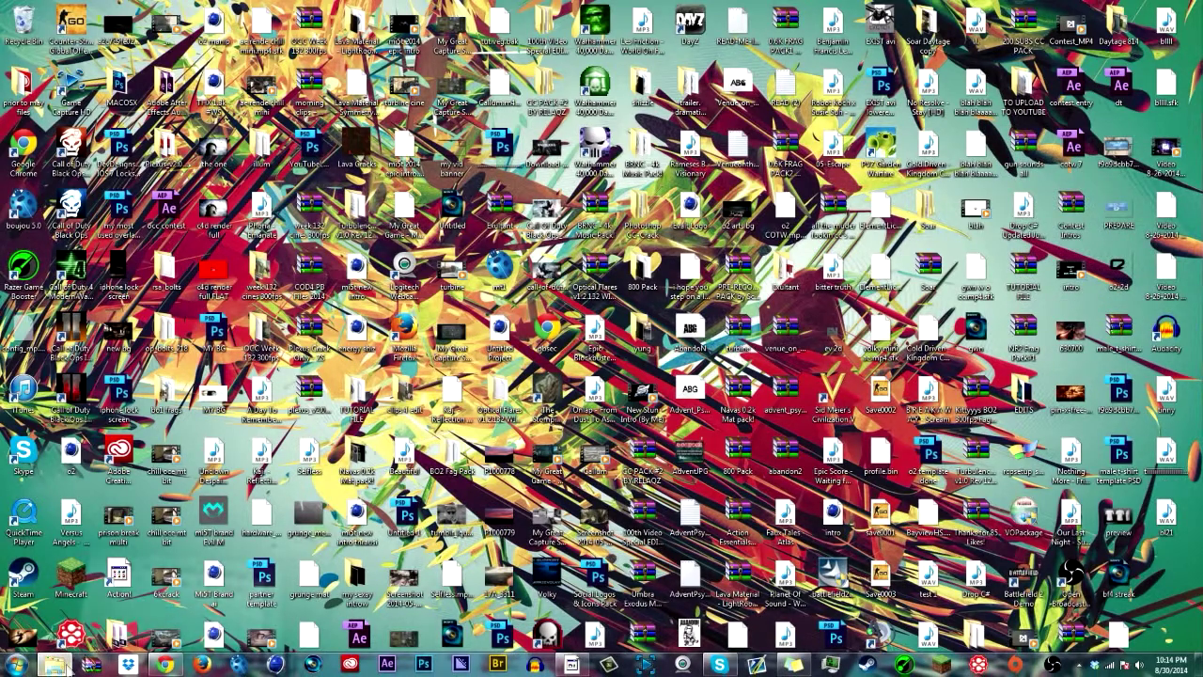
click(54, 663)
double_click(820, 202)
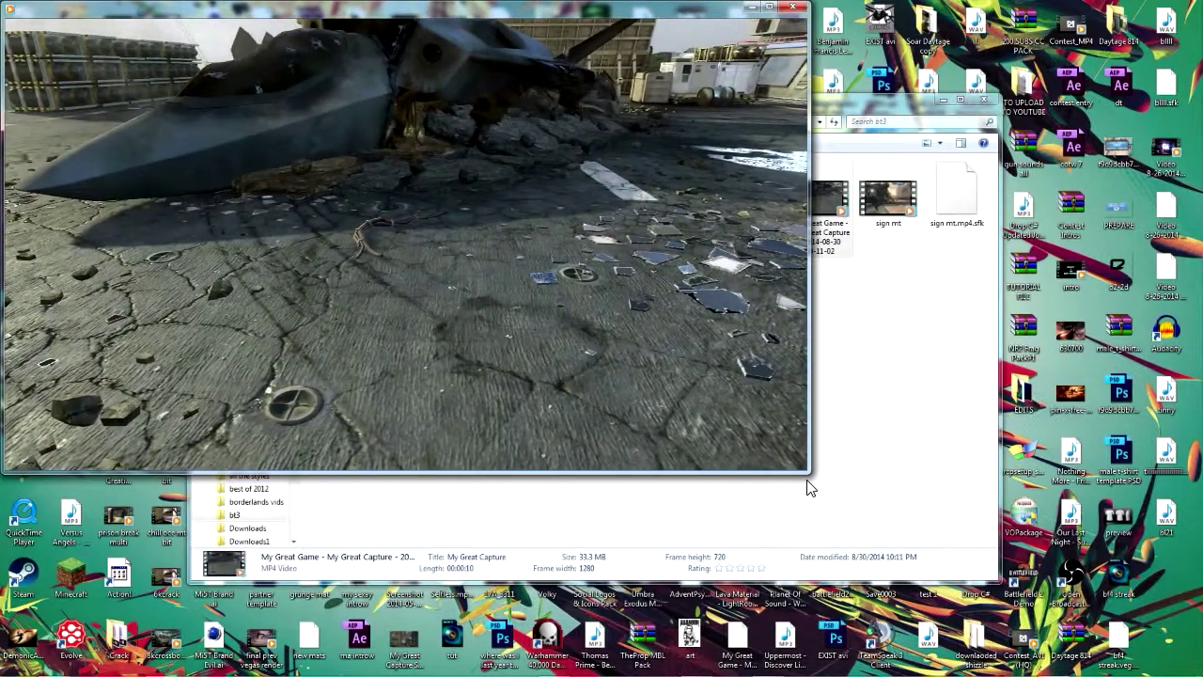
click(792, 7)
click(983, 100)
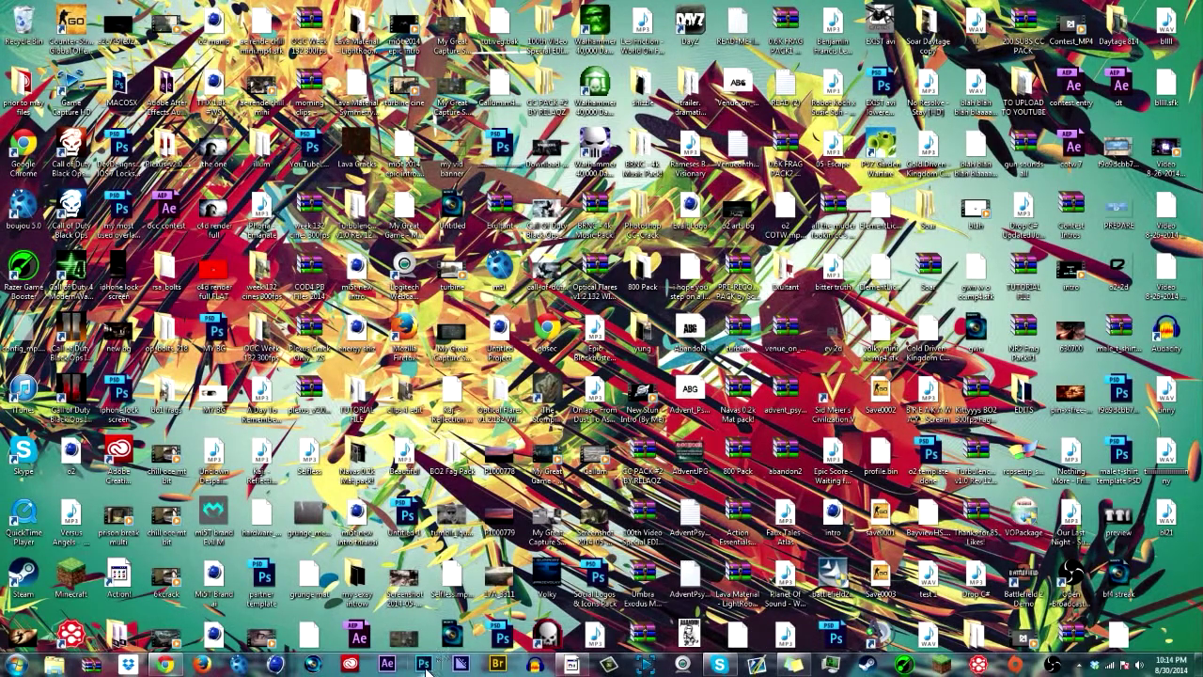
Switch to Vegas Pro and create a new project with the HD 720-60p (1280x720, 59.940 fps) template.
click(310, 664)
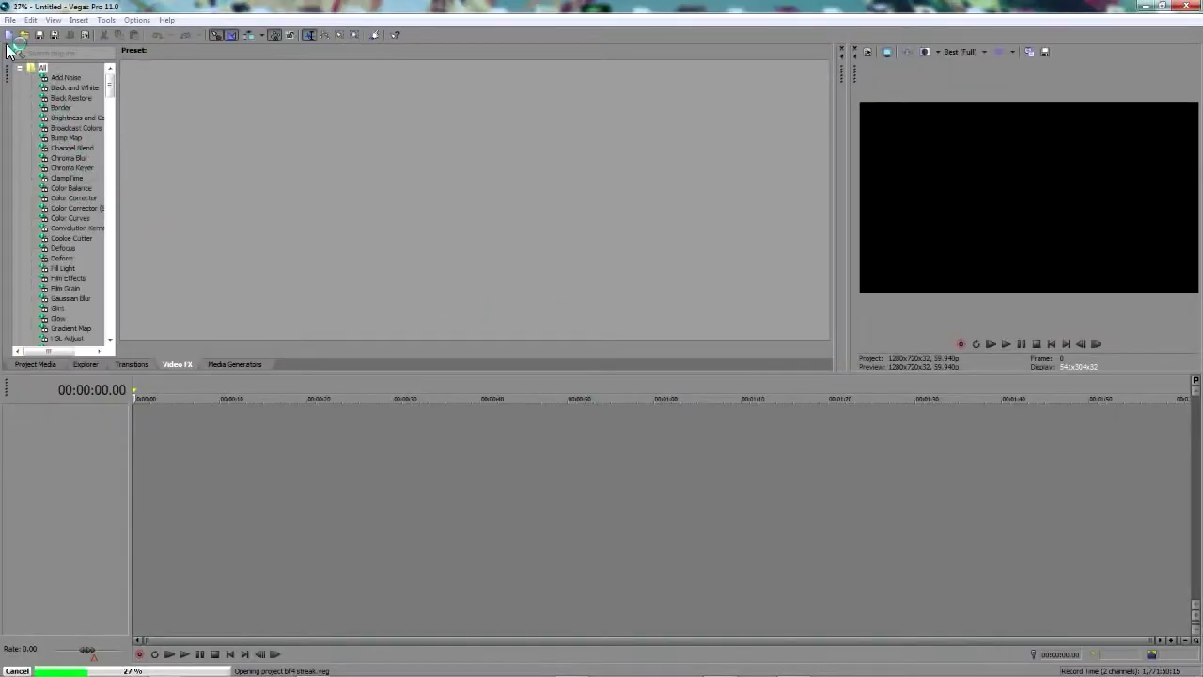
click(9, 19)
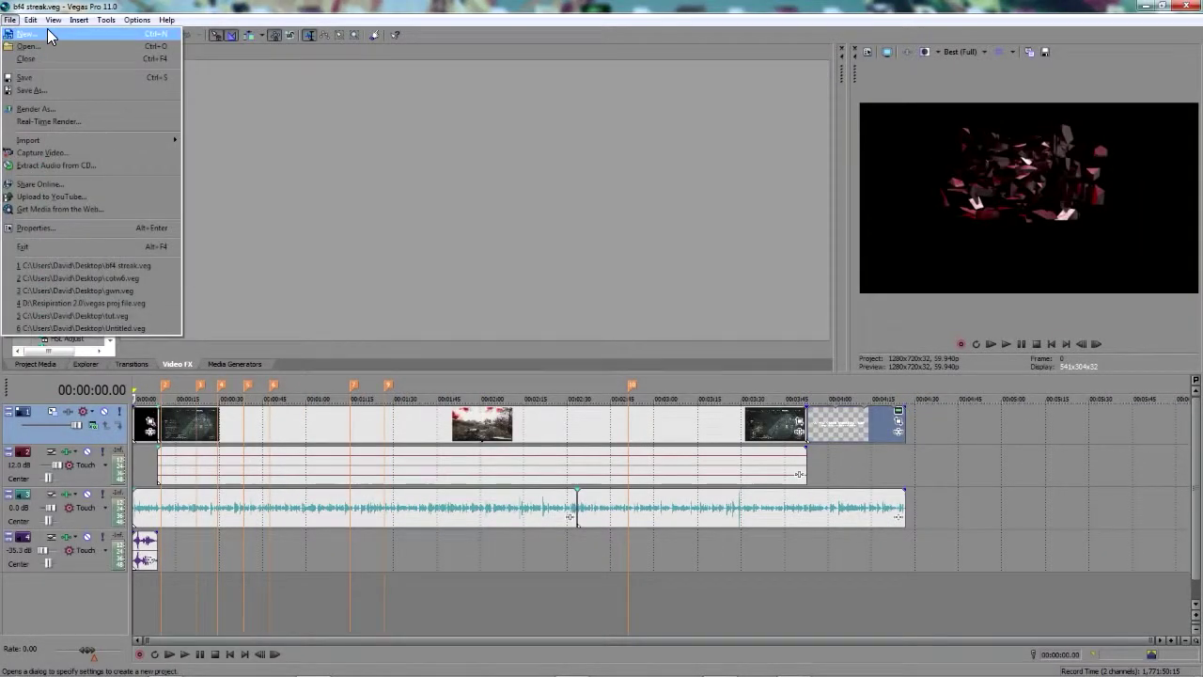
click(42, 32)
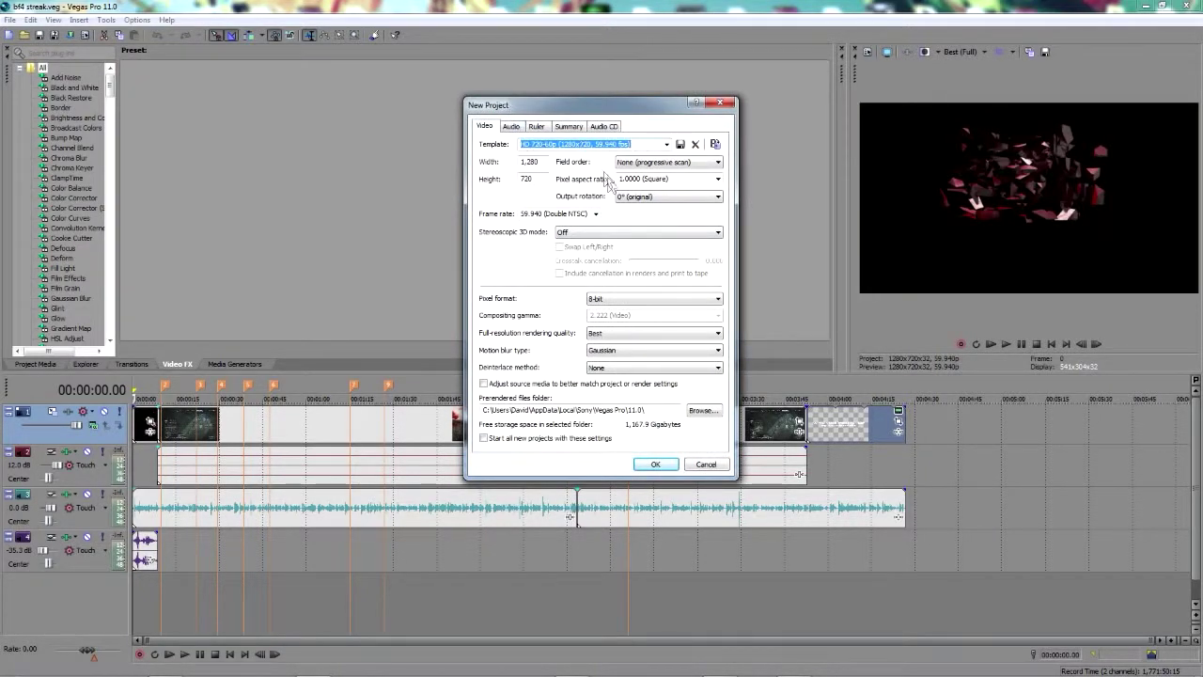
click(655, 463)
click(131, 665)
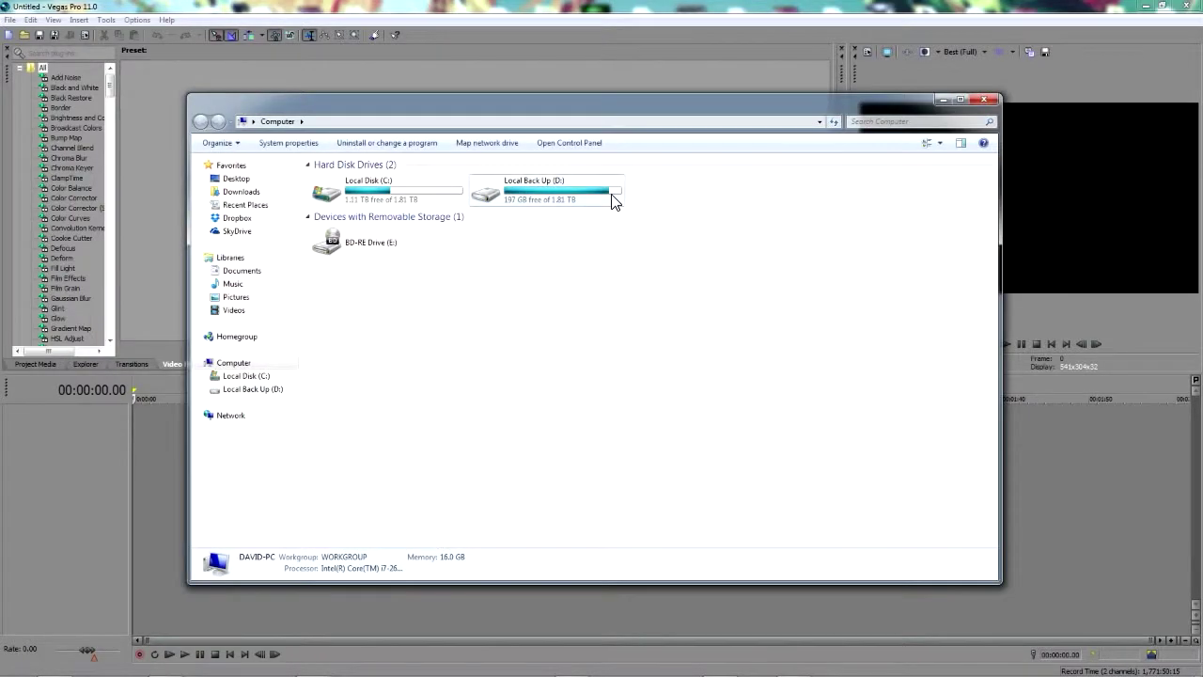
double_click(612, 202)
double_click(439, 265)
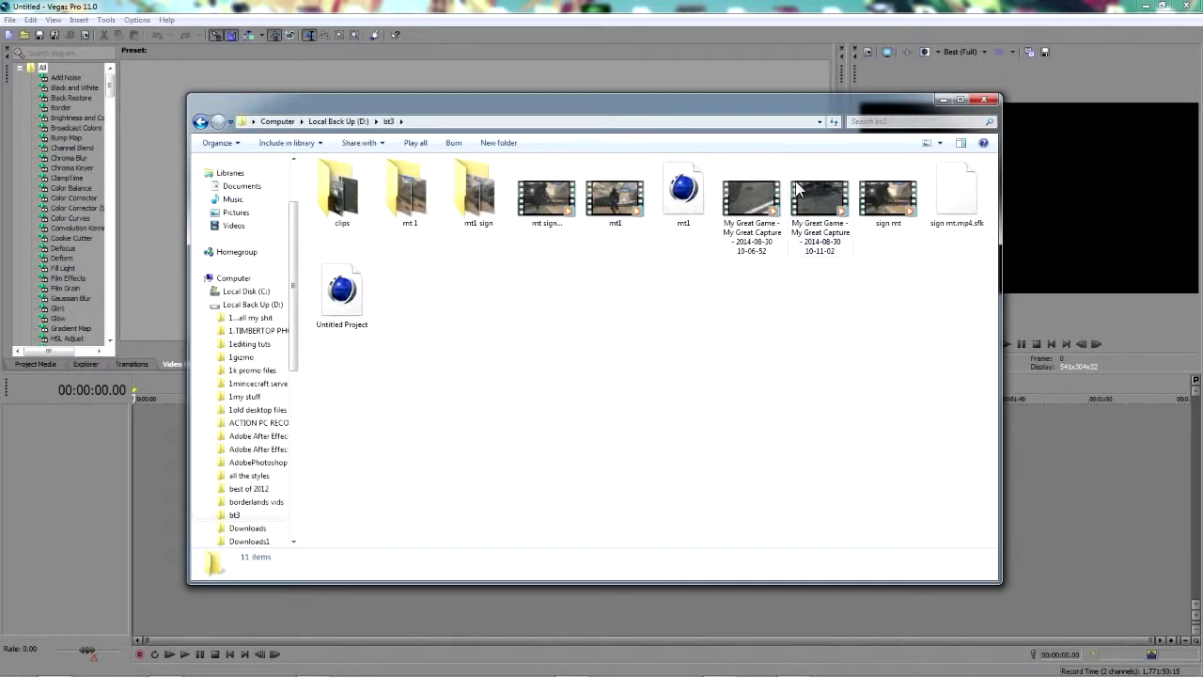
drag(736, 115, 910, 150)
drag(992, 239, 133, 447)
Remove the clip's audio event and disable resampling for its video event.
click(204, 471)
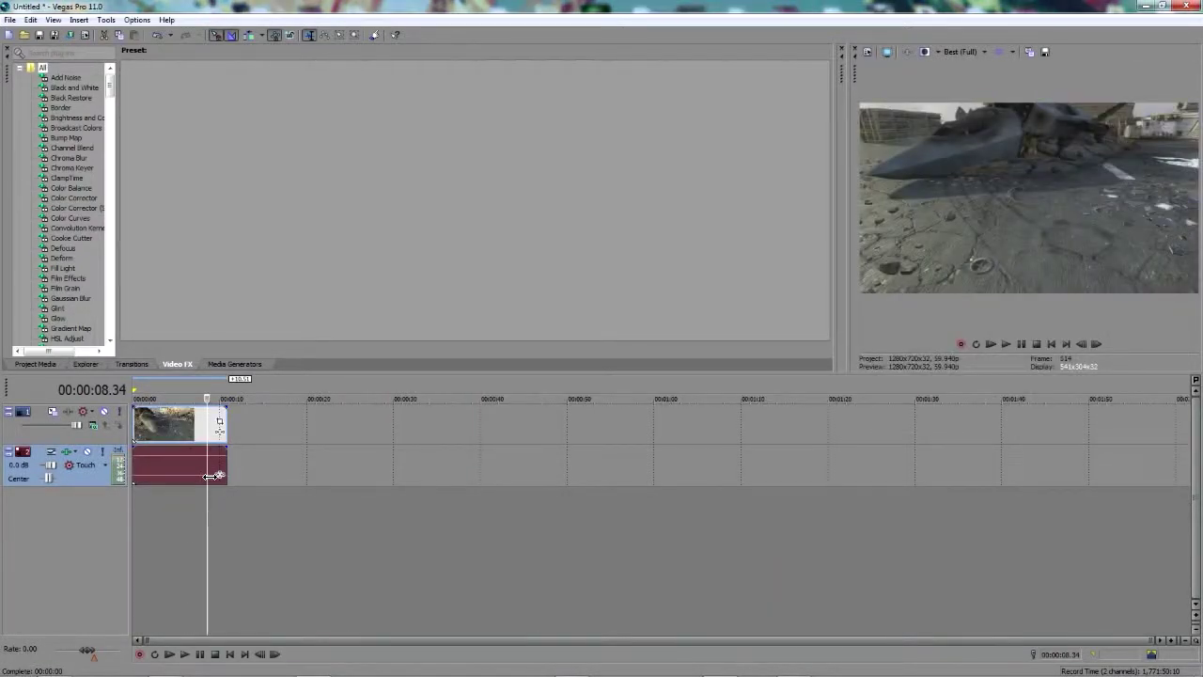
click(174, 432)
right_click(173, 433)
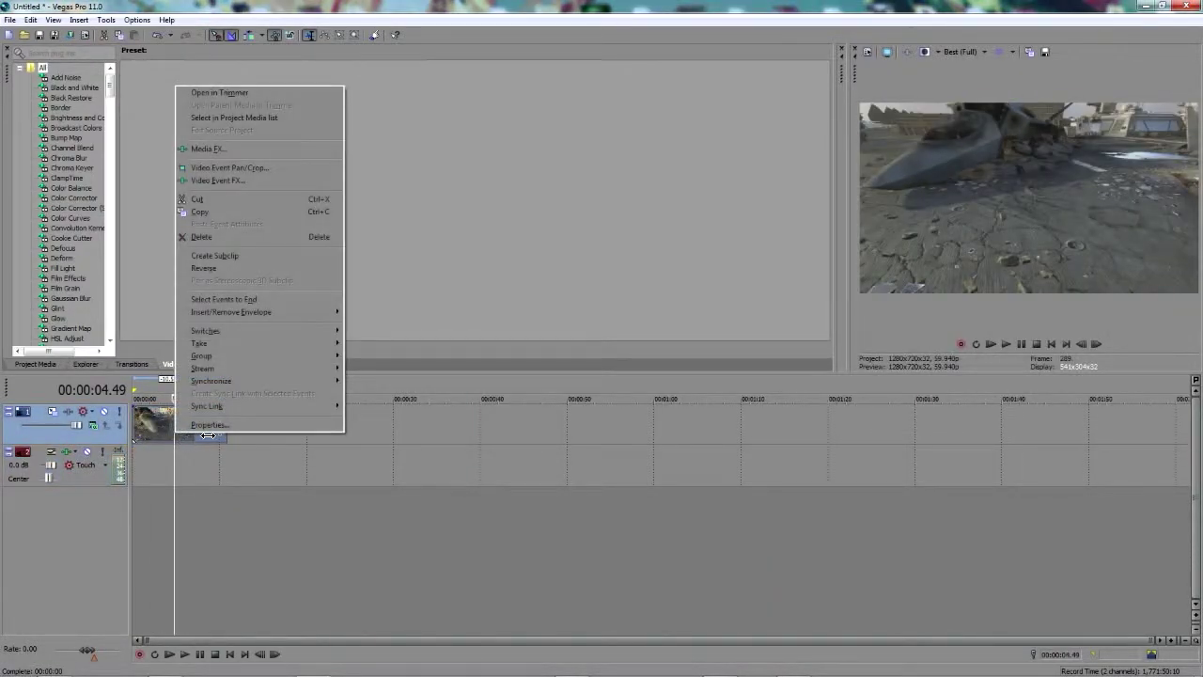
click(212, 426)
click(536, 275)
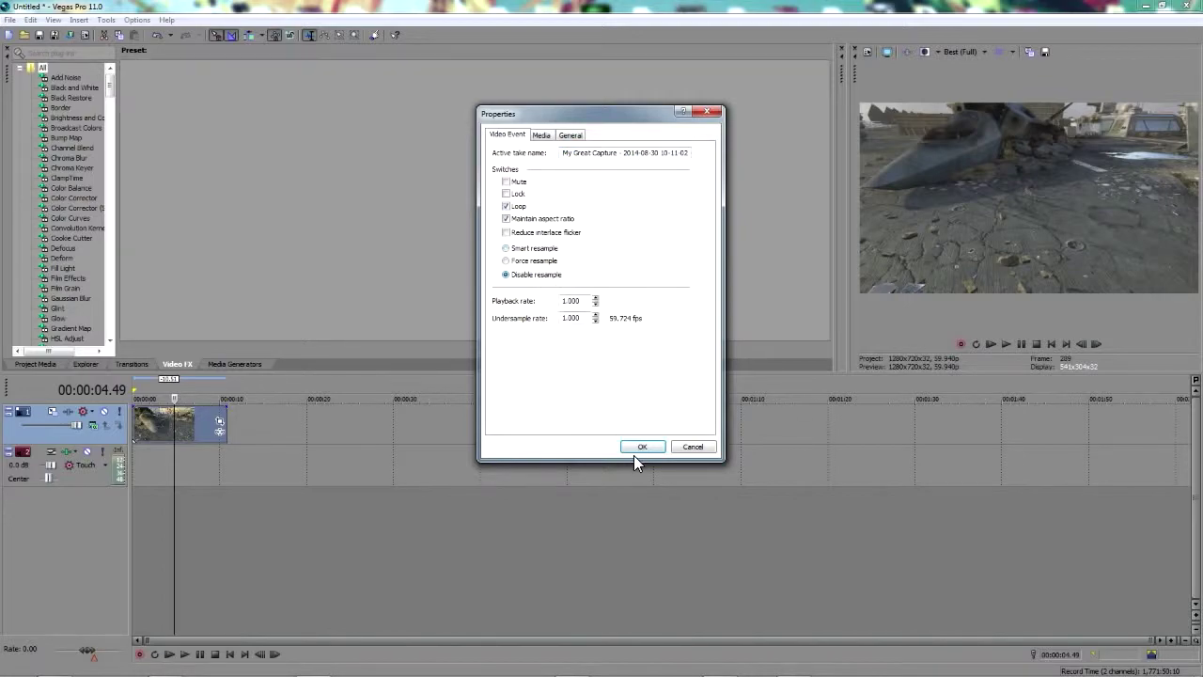
click(637, 445)
Select the clip's full time range and set up its render as a JPEG image sequence, listing only favorite templates.
double_click(197, 432)
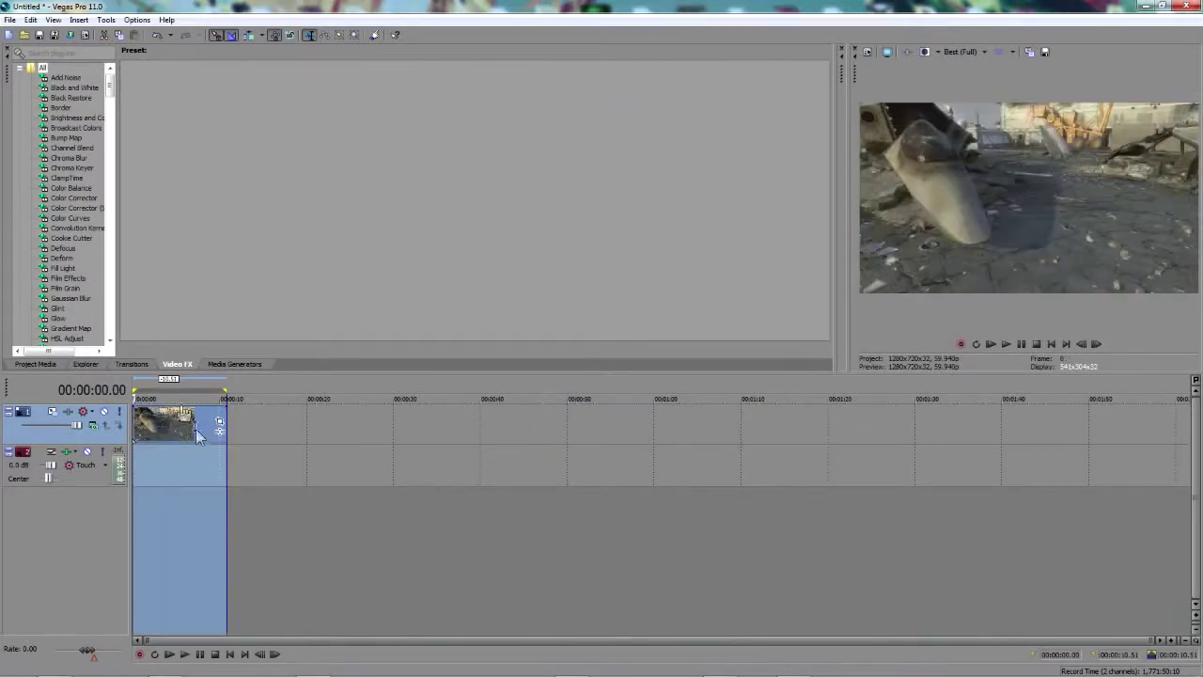
click(10, 20)
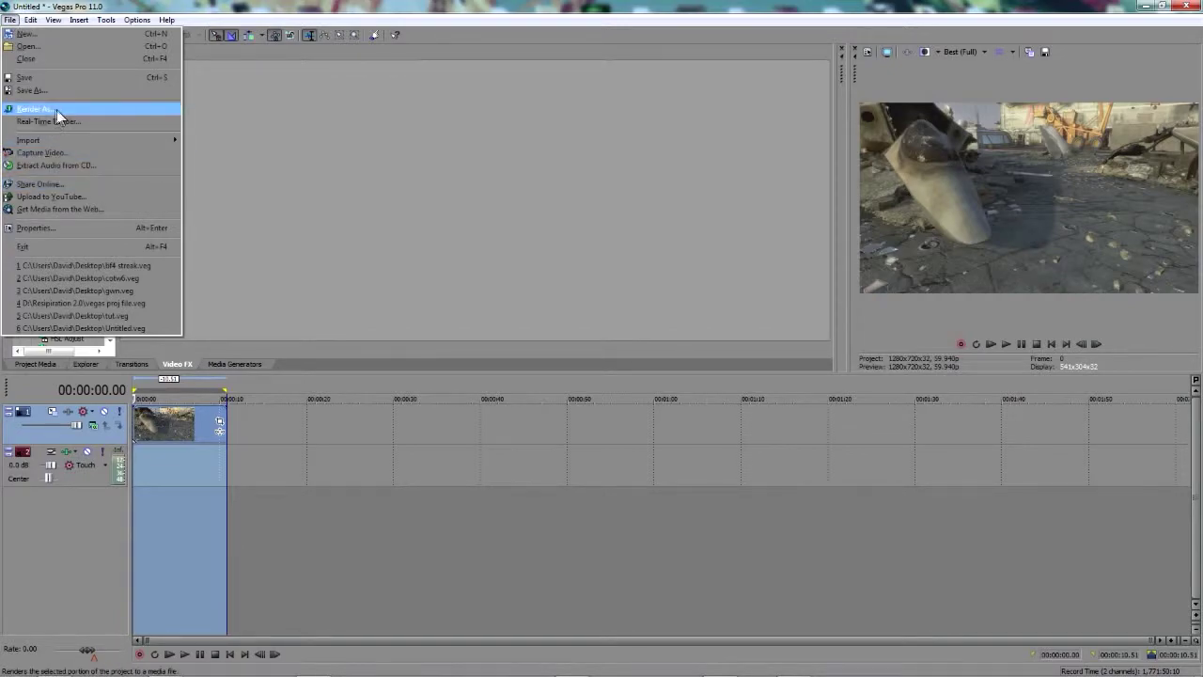
click(58, 109)
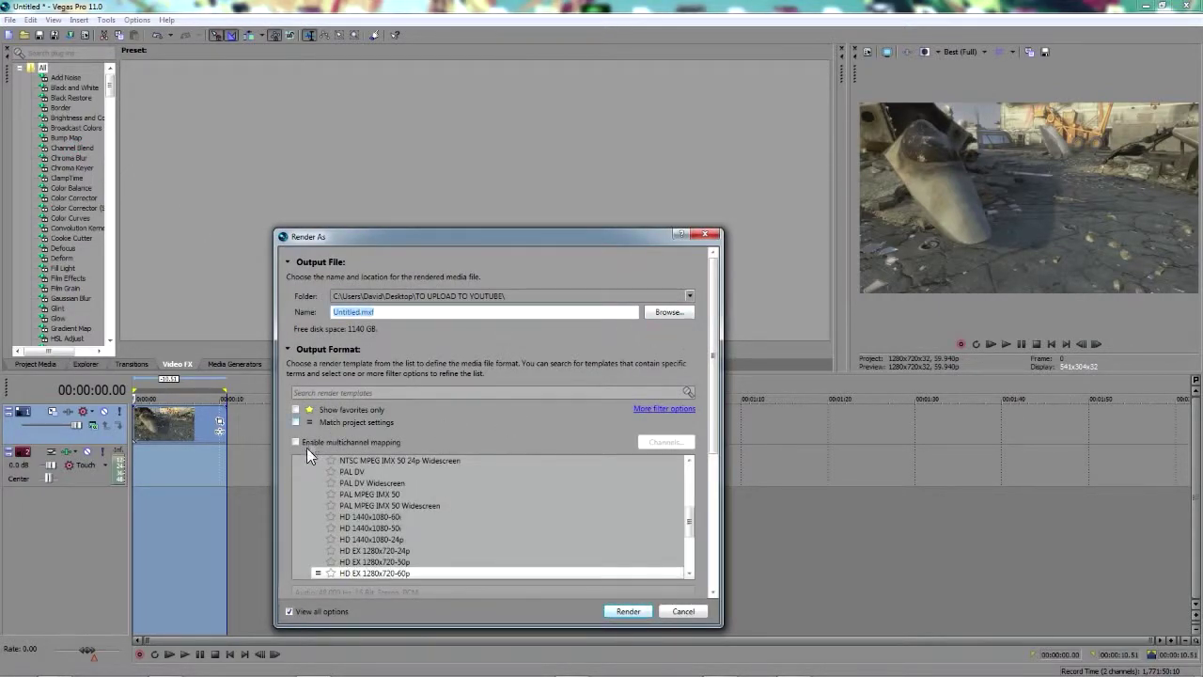
click(296, 410)
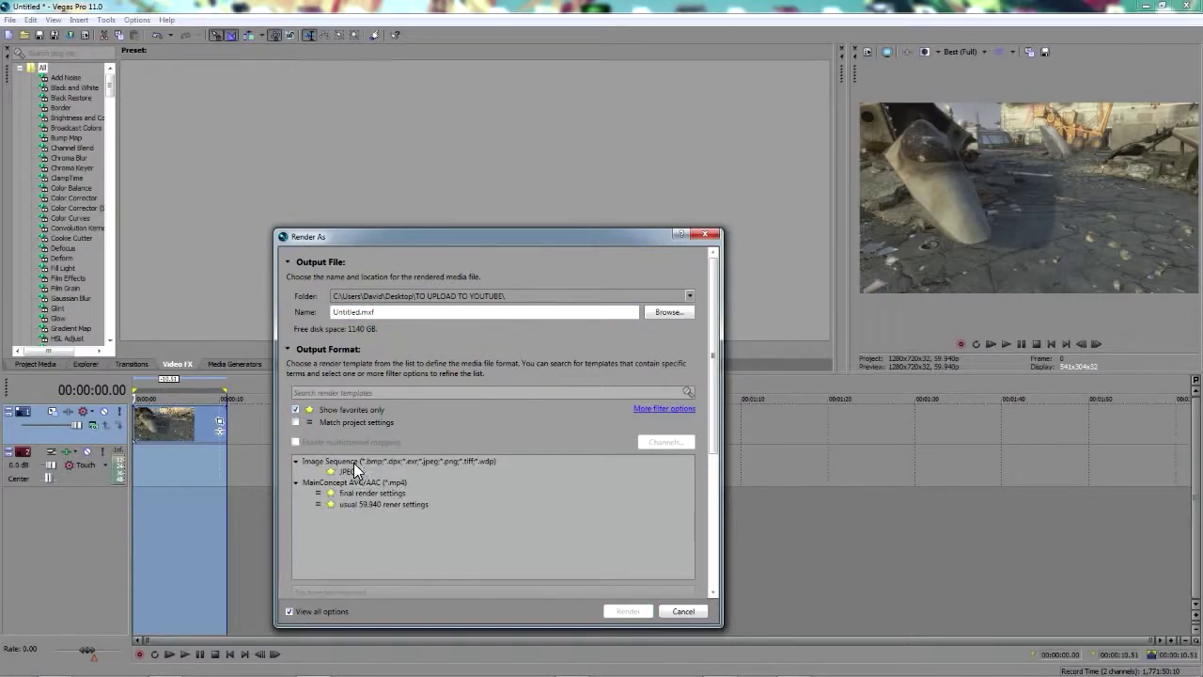
click(302, 460)
click(295, 461)
click(295, 460)
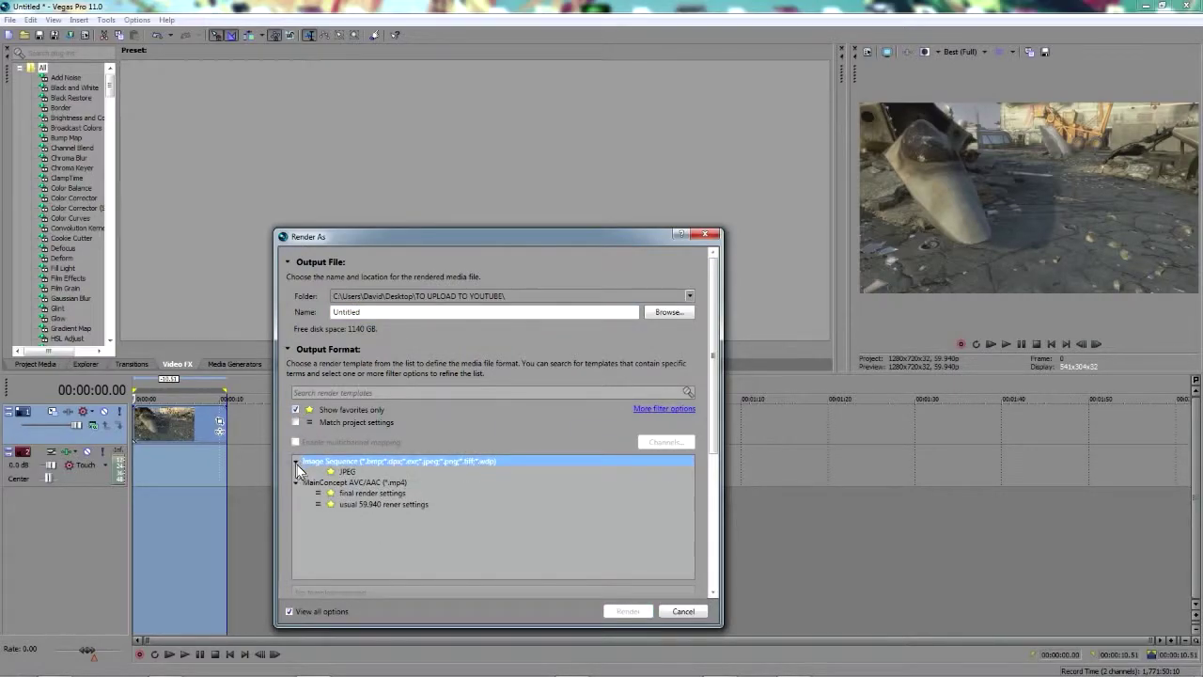
click(296, 409)
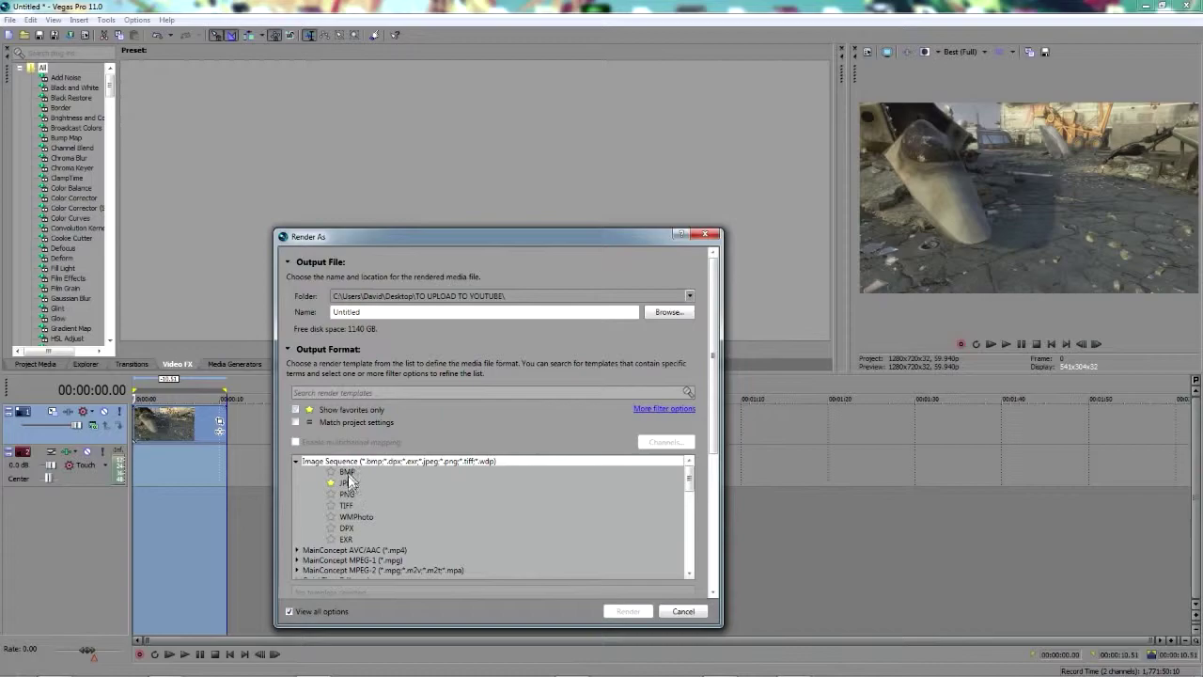
click(347, 484)
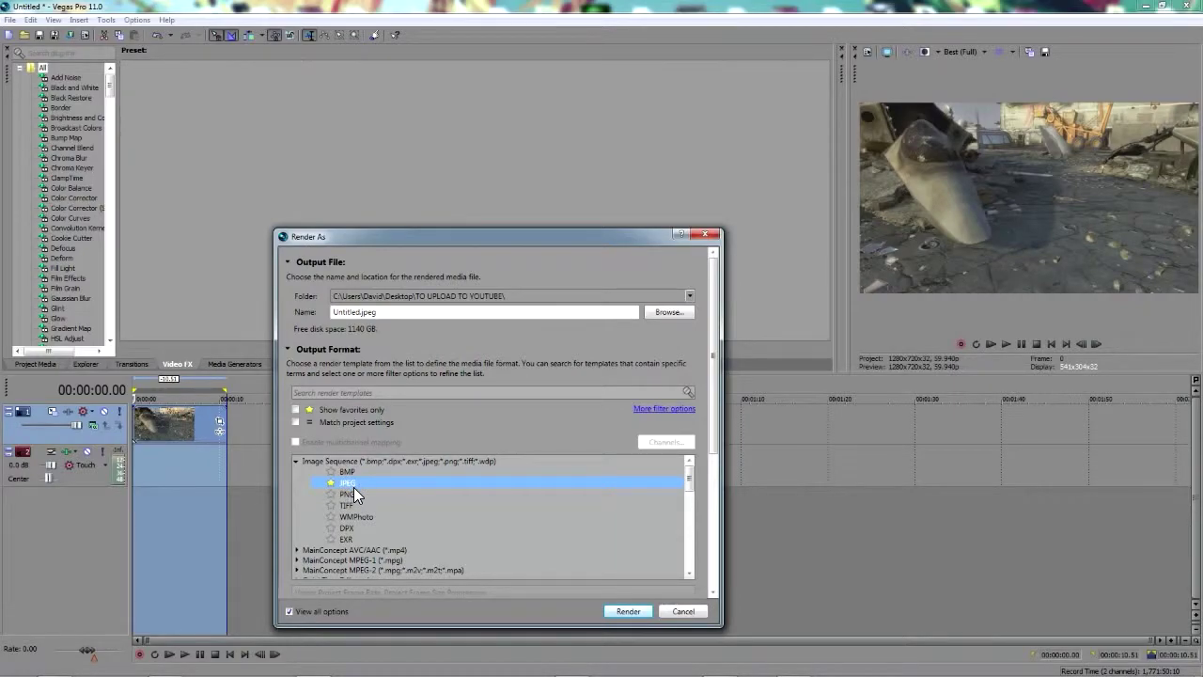
click(296, 410)
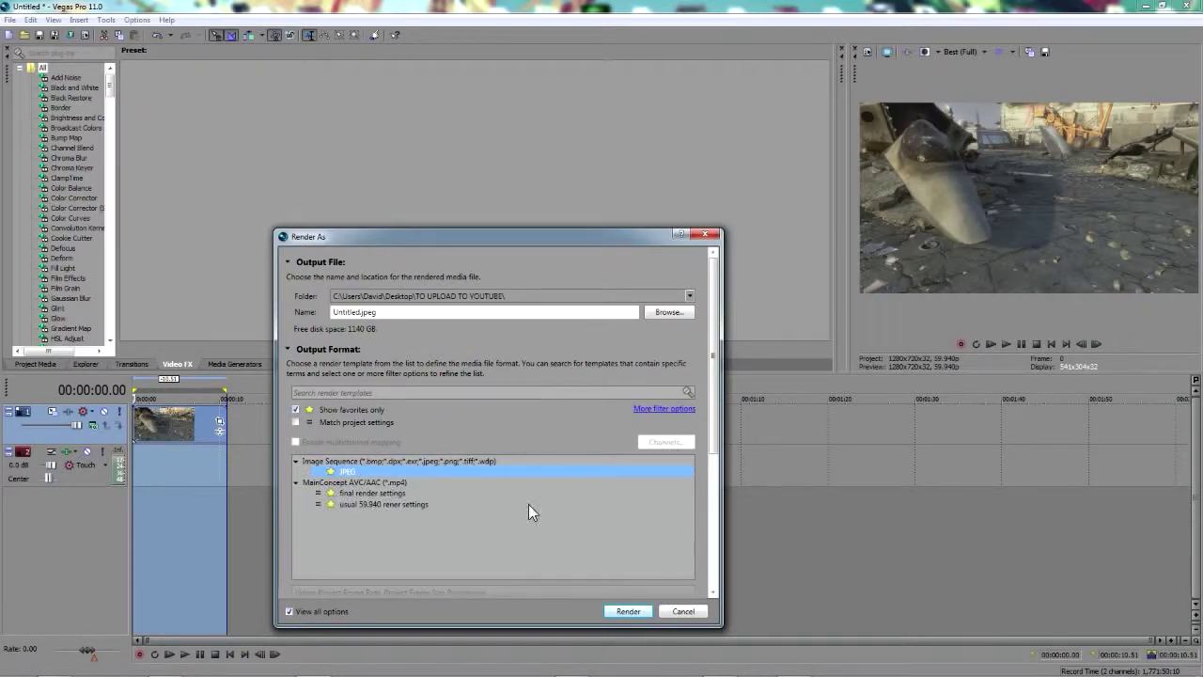
drag(707, 414, 725, 436)
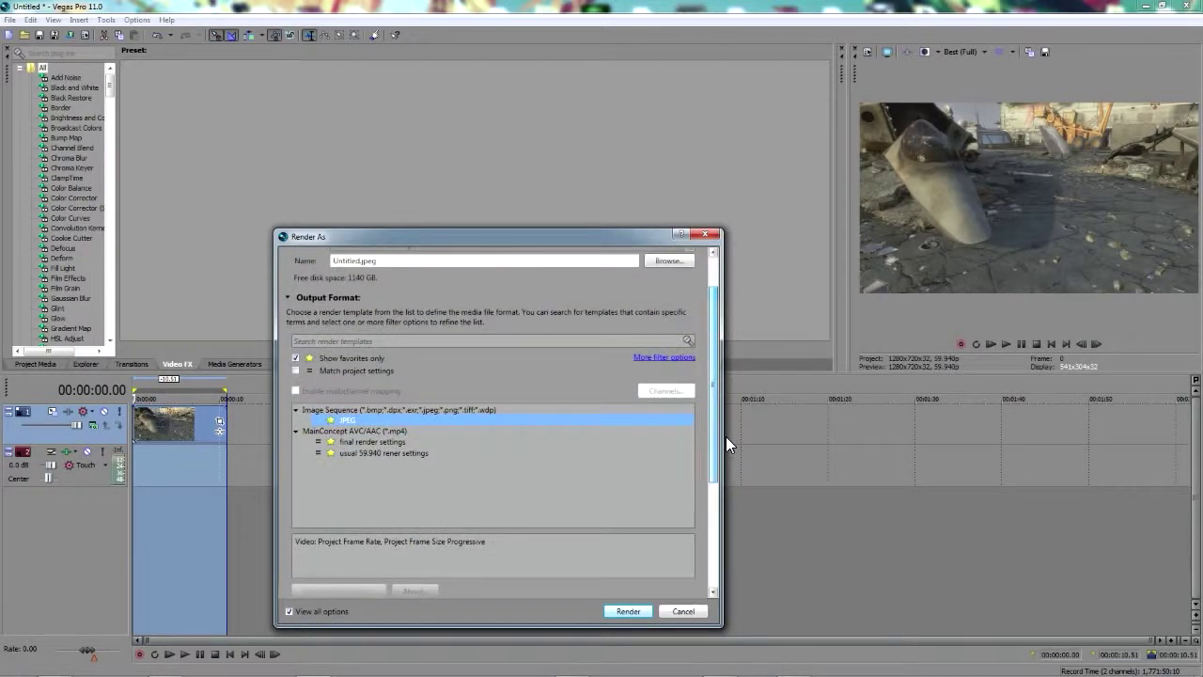
scroll(716, 428, up, 1)
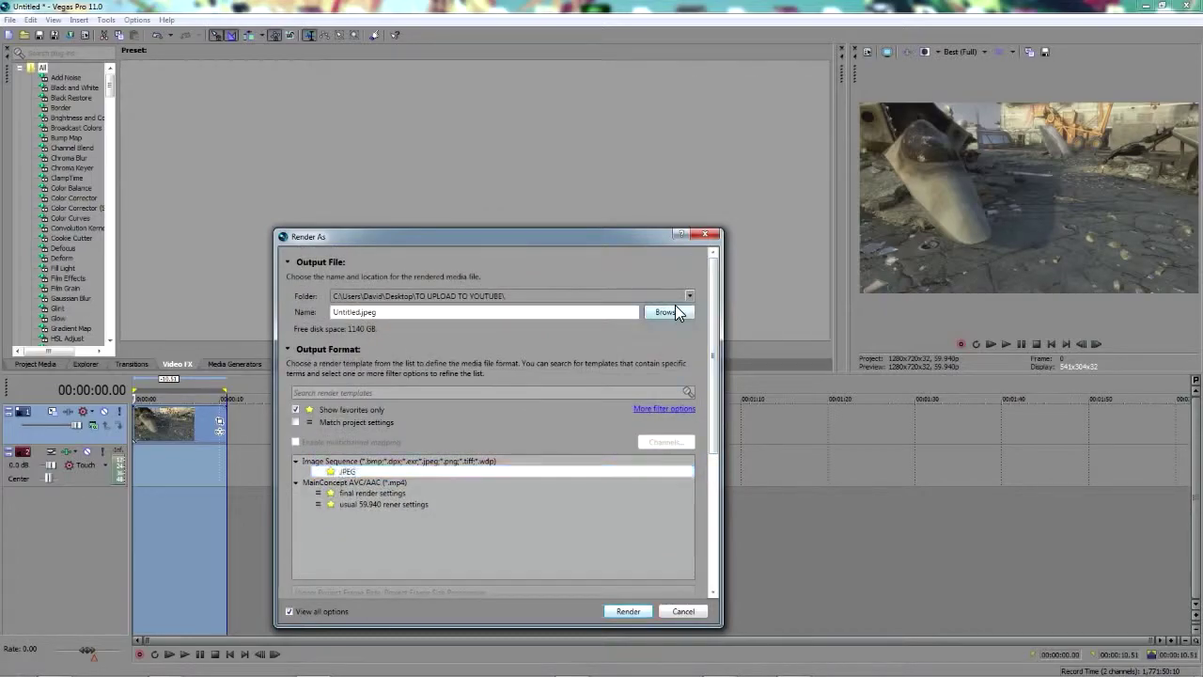
Create a folder named mt 2 inside D:\bt3 and open it as the render destination.
click(669, 312)
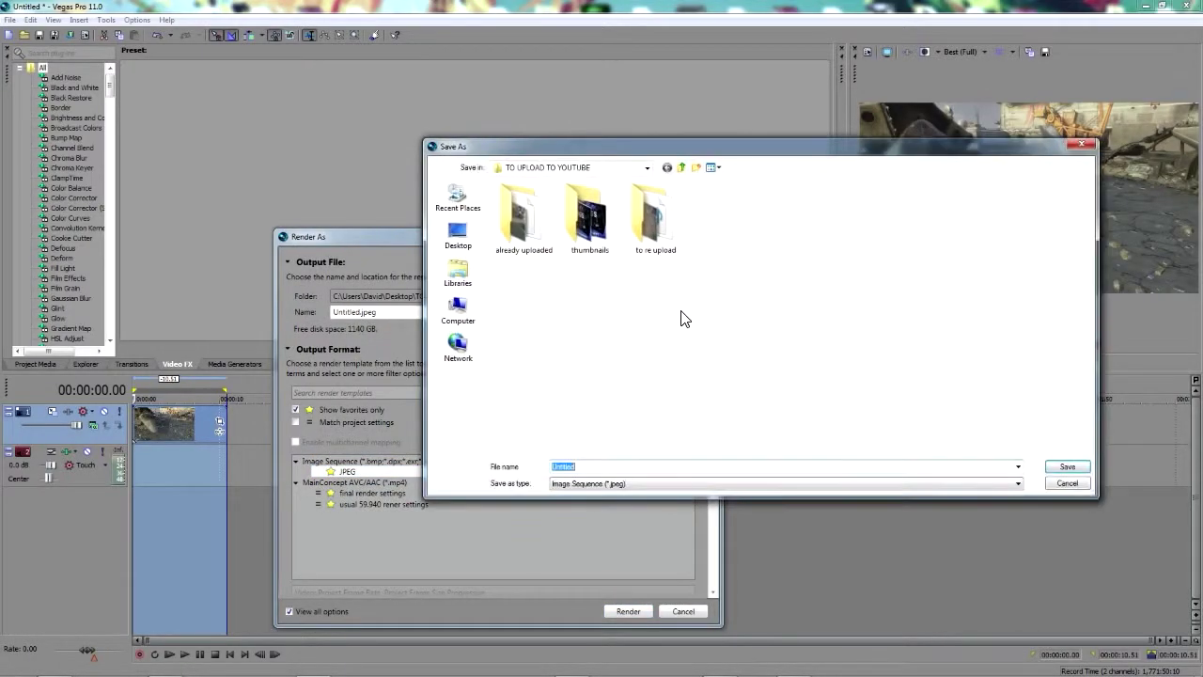
click(460, 312)
double_click(746, 219)
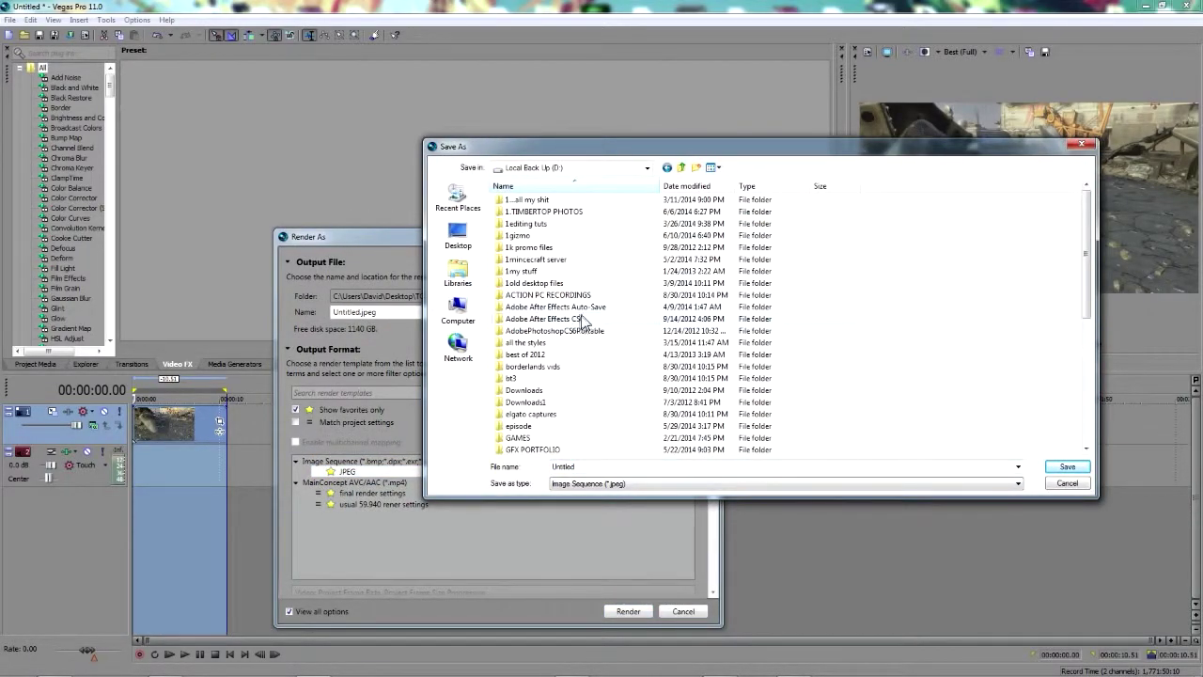
double_click(590, 379)
right_drag(577, 243, 659, 205)
click(662, 329)
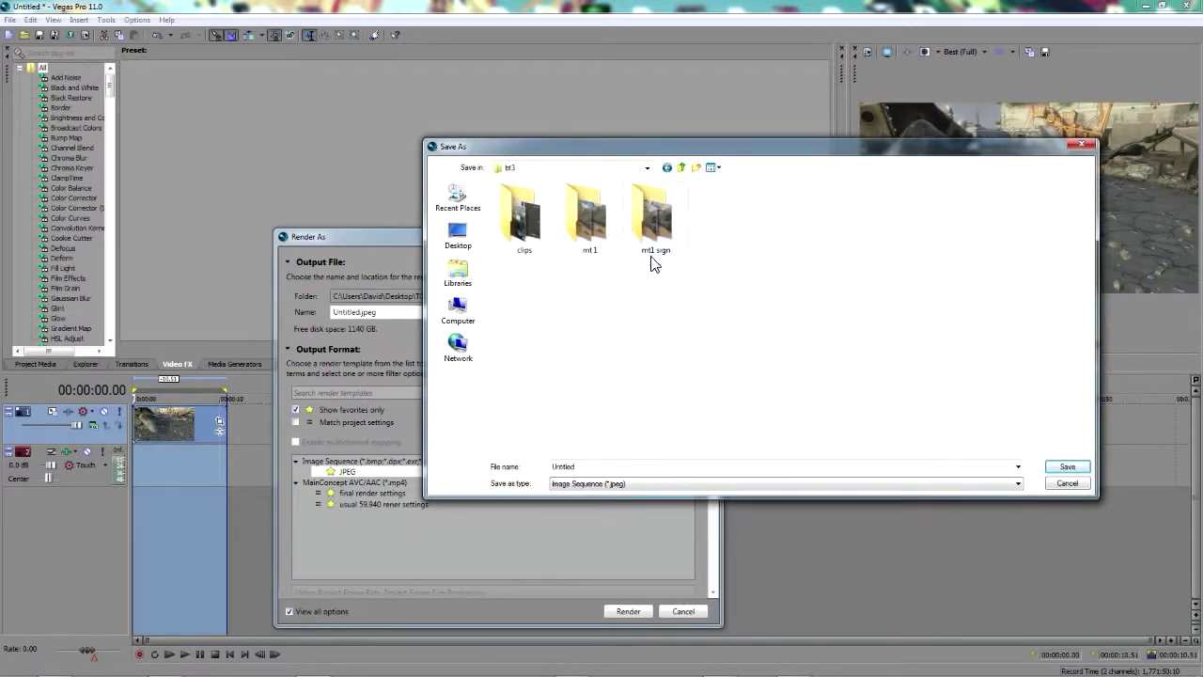
click(696, 170)
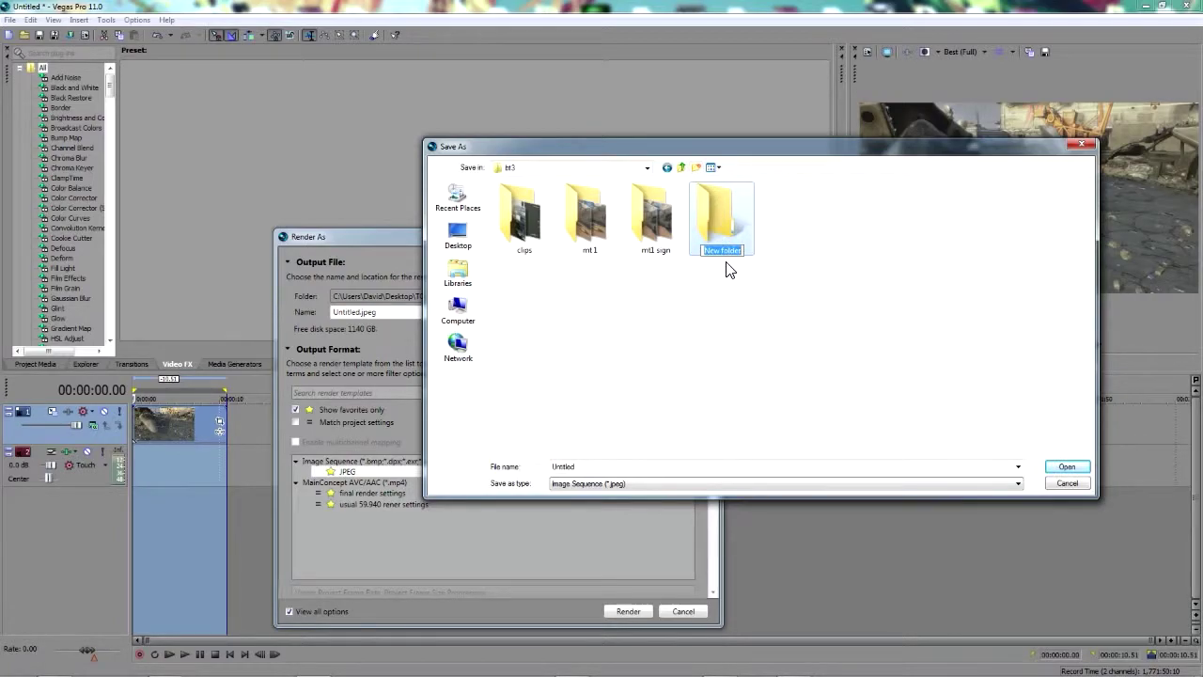
text(mt 2)
key(Return)
double_click(729, 214)
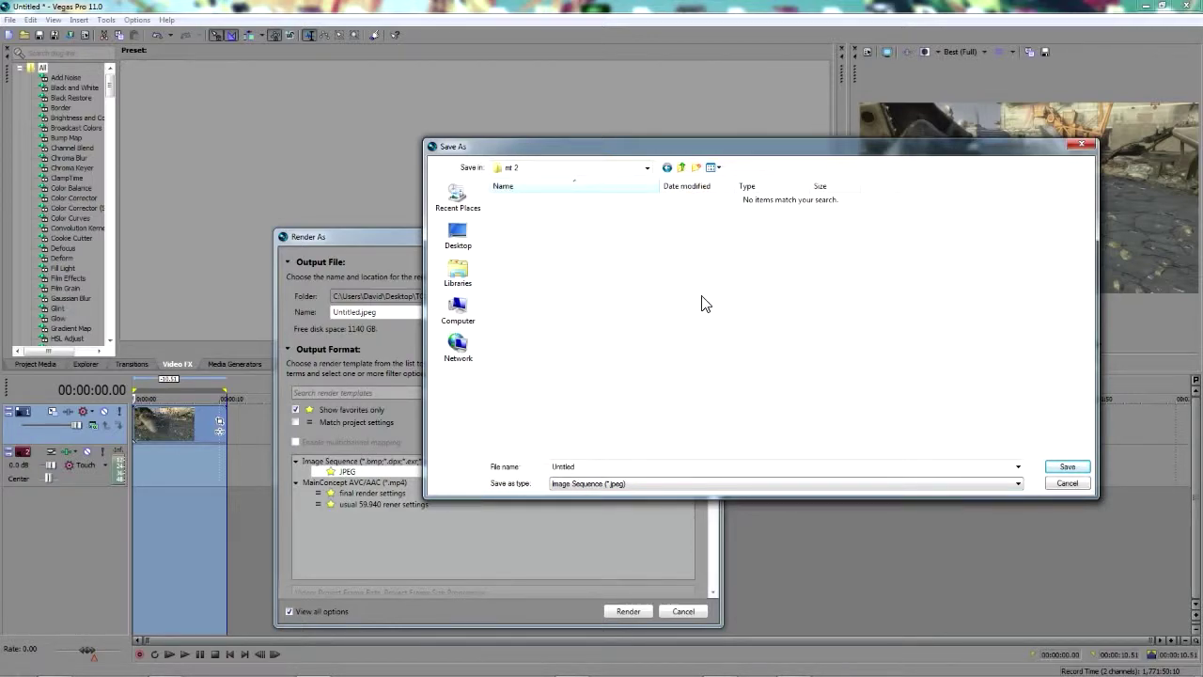
Name the output file tut, save the location and start rendering the image sequence.
click(636, 466)
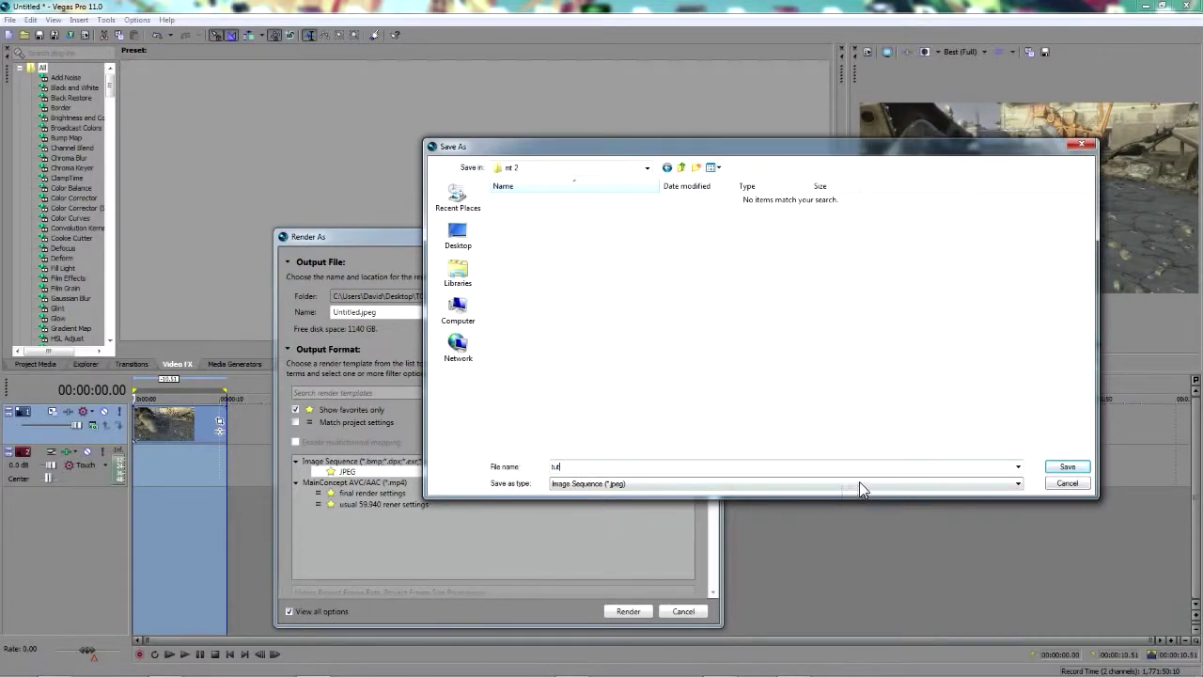
click(1061, 466)
click(628, 610)
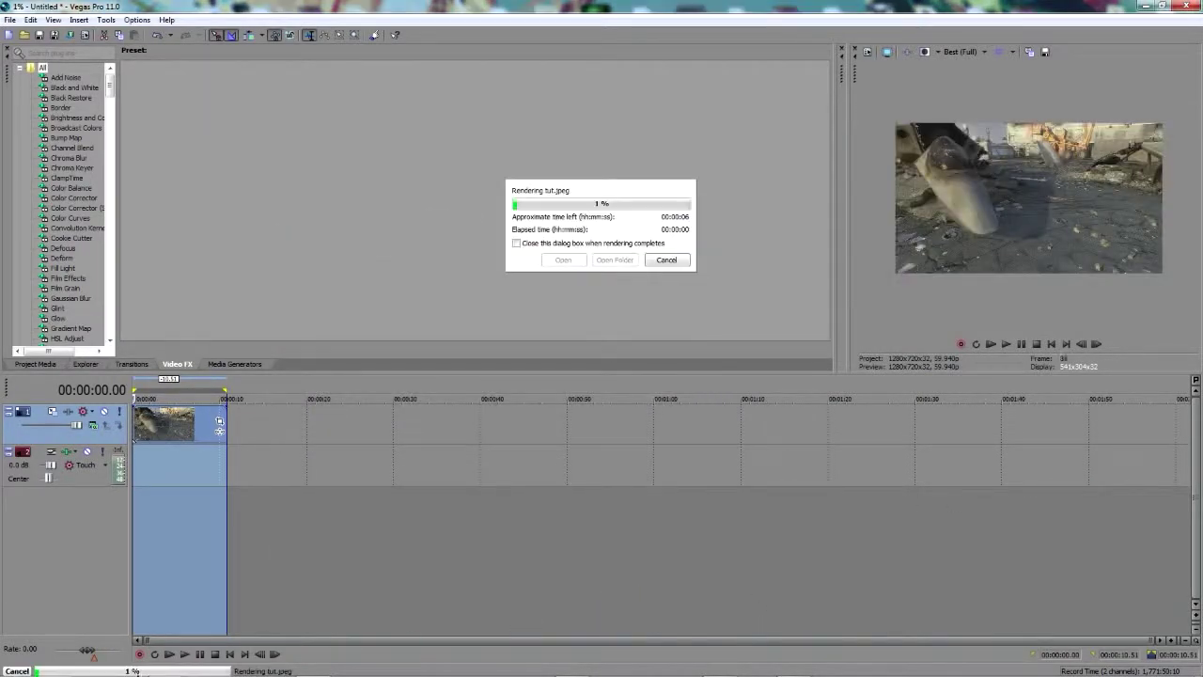
Examine the image sequences in the mt1 sign and mt 2 folders, then close the folder window and render progress dialog.
click(54, 663)
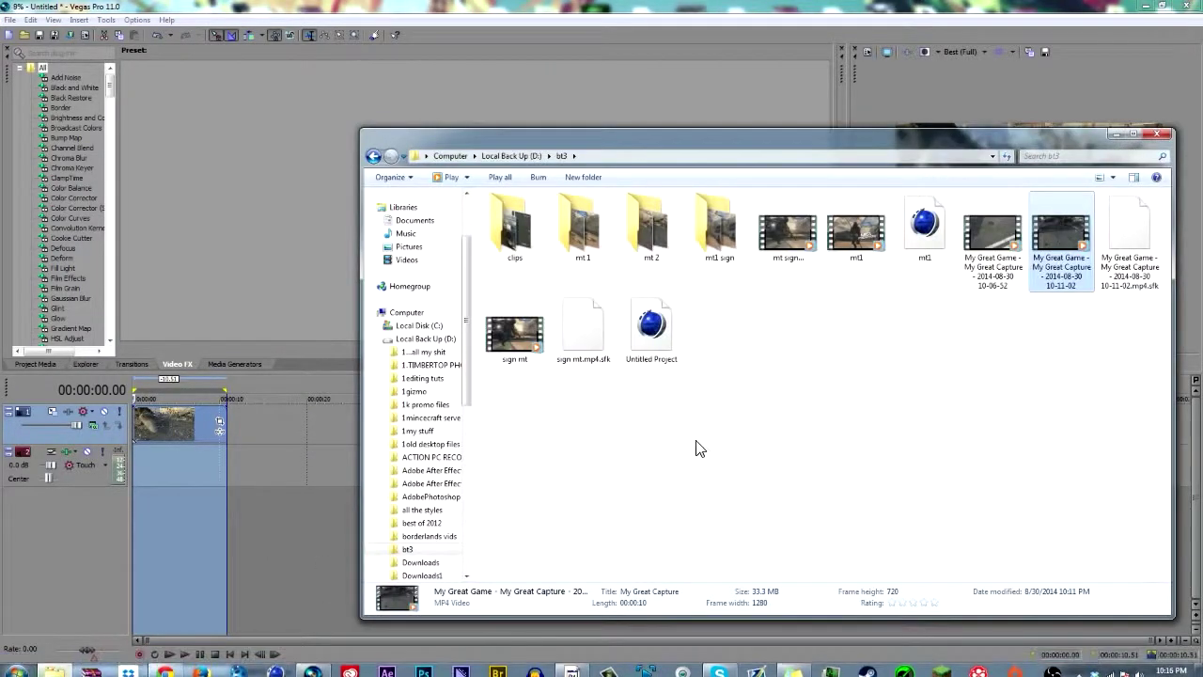
double_click(716, 232)
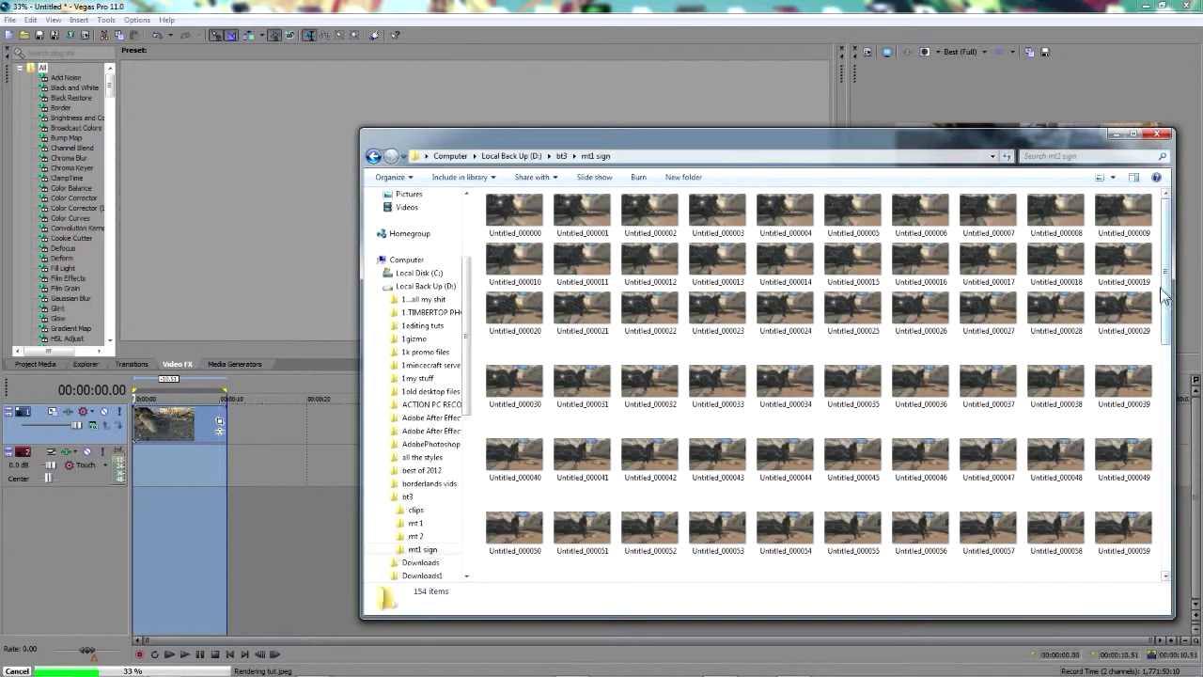
key(BackSpace)
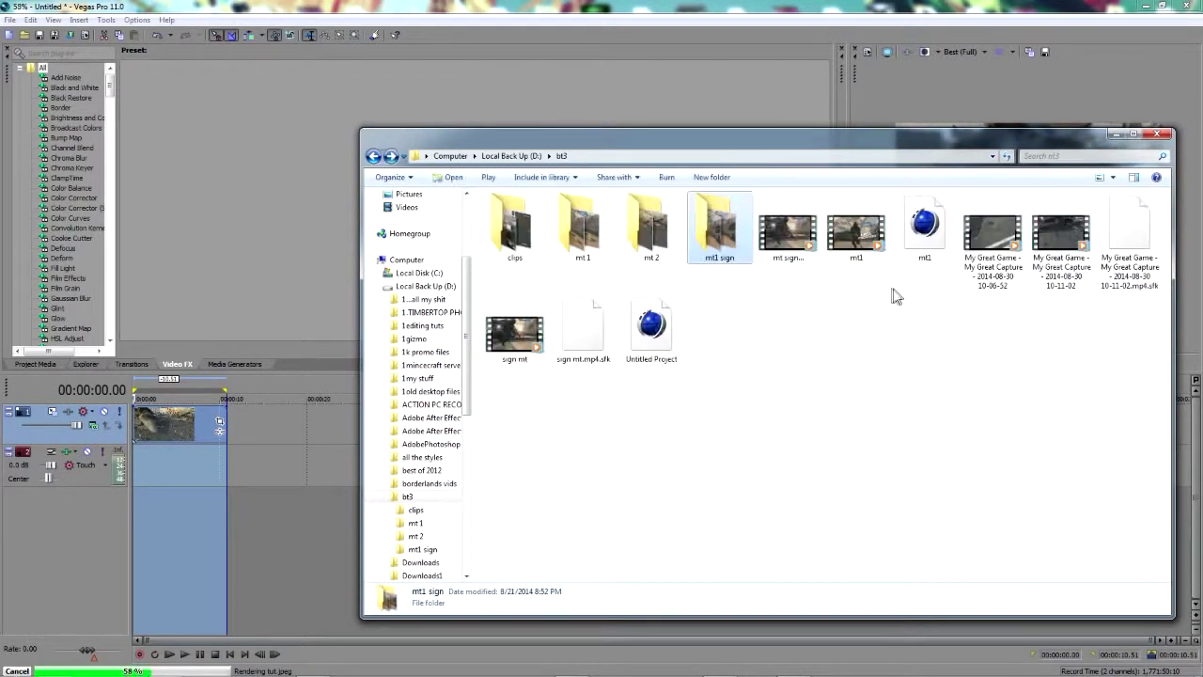
double_click(670, 241)
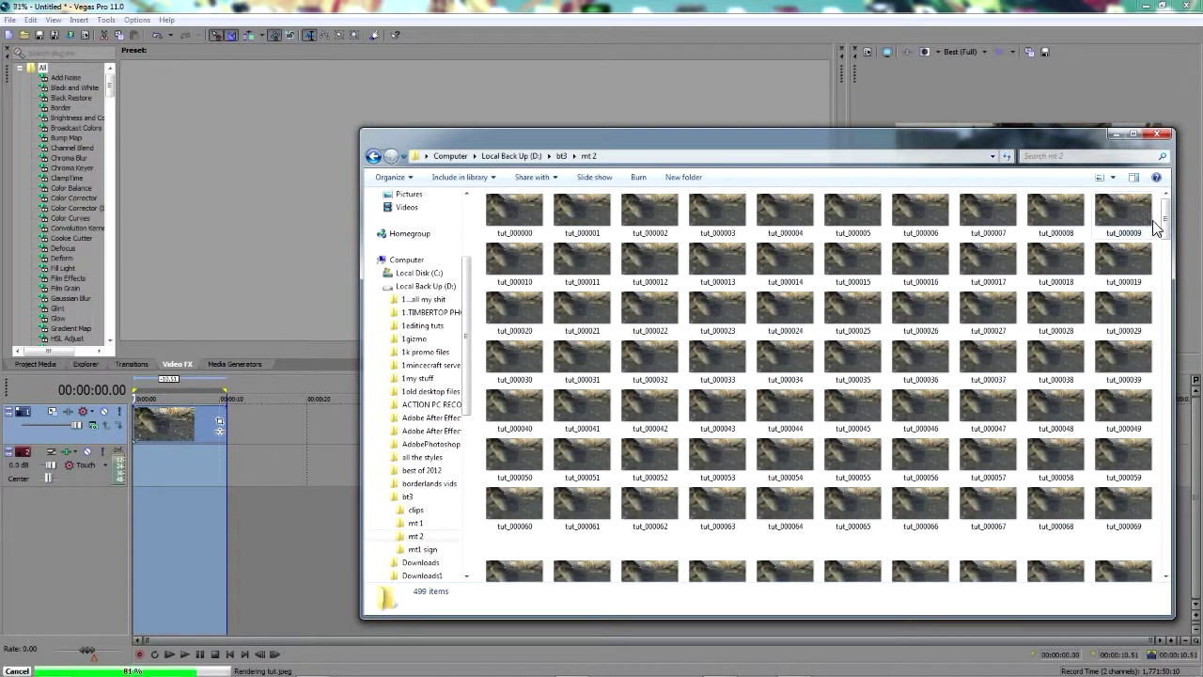
drag(1165, 221, 1174, 564)
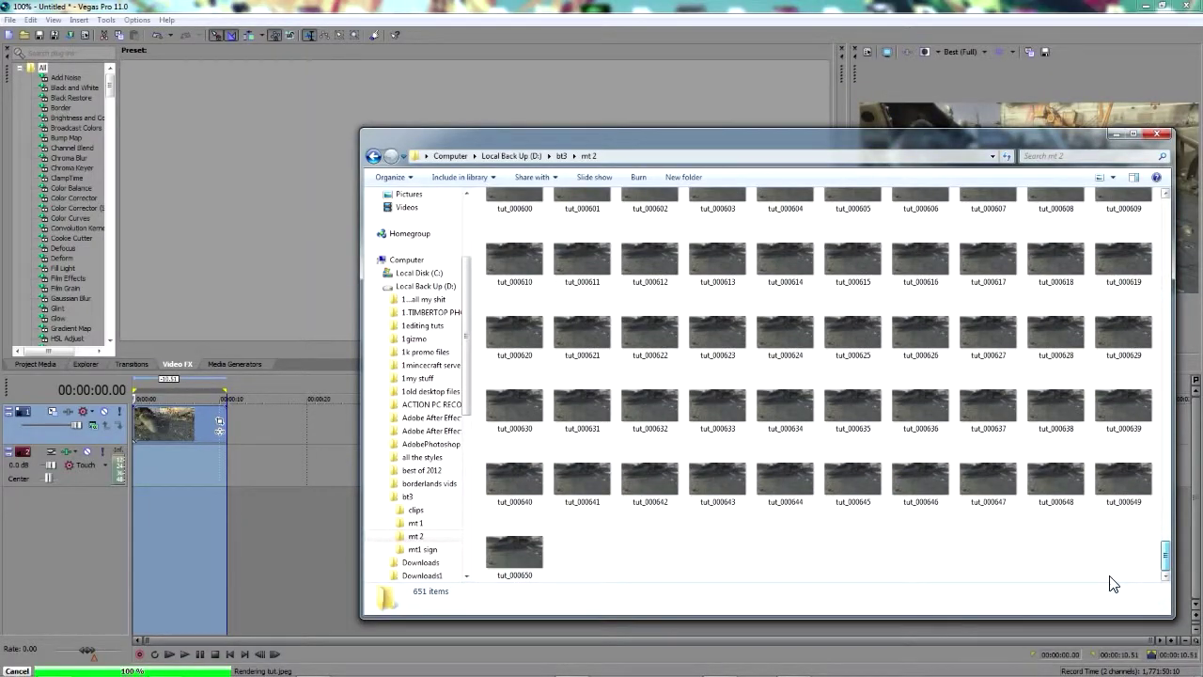
click(1161, 133)
click(669, 260)
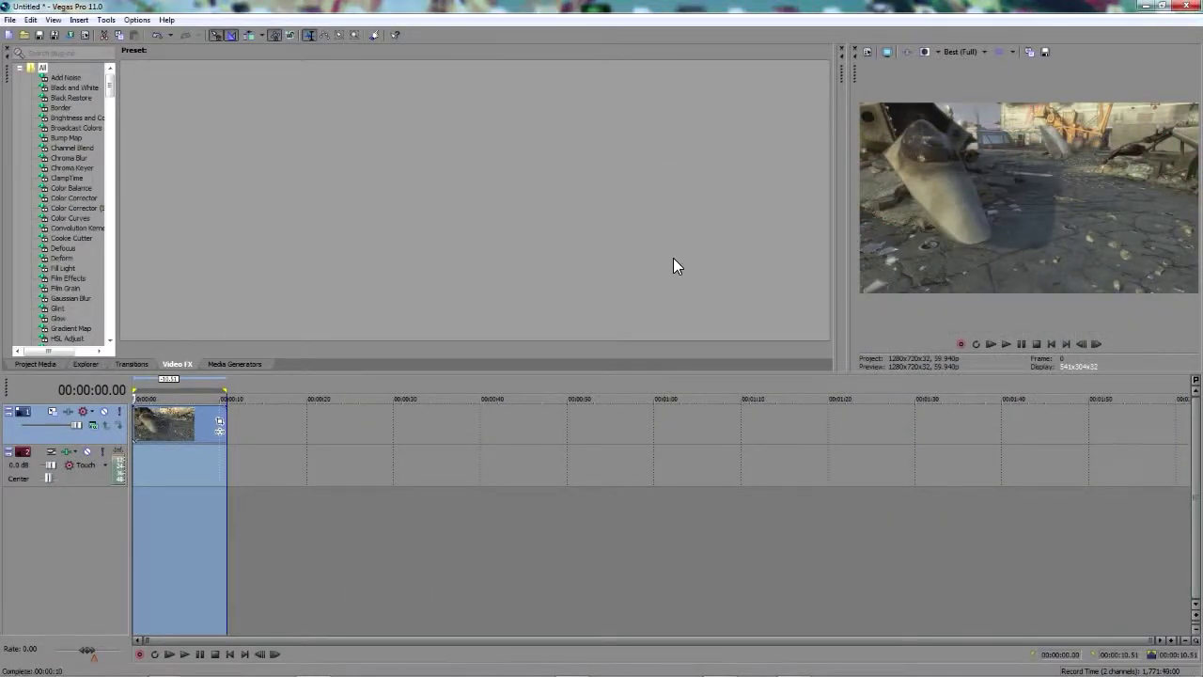
mouse_move(604, 665)
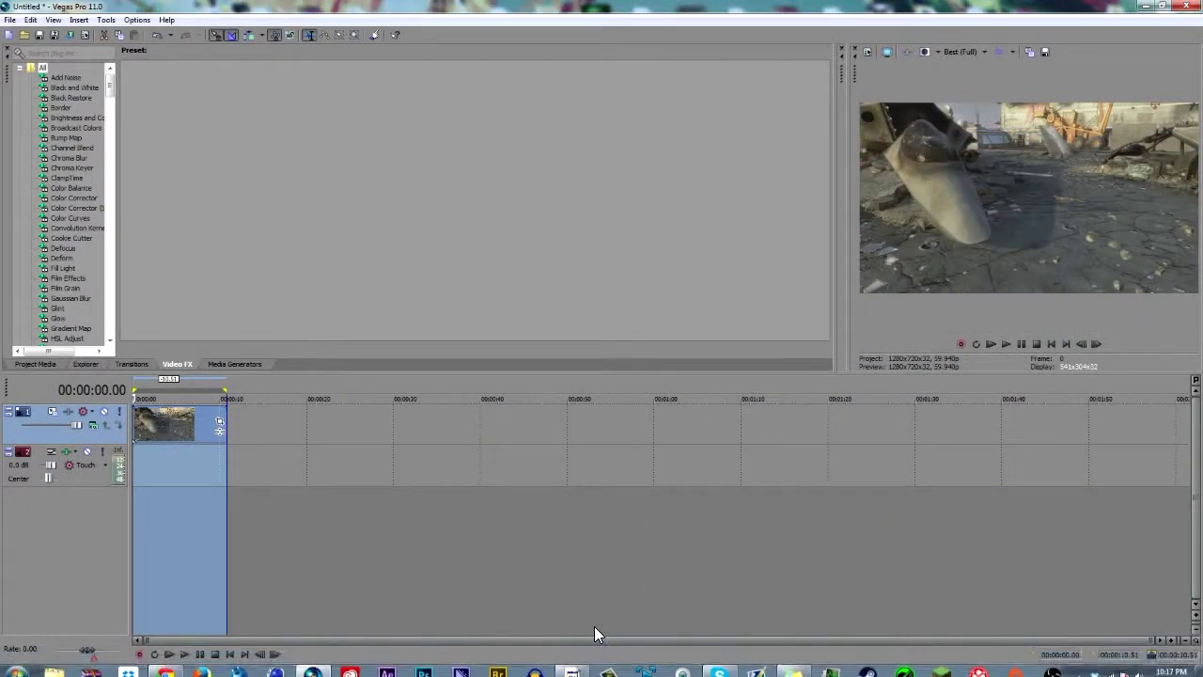
Switch to boujou and import the image sequence from D:/bt3/mt 2, starting with tut_000000.jpeg.
mouse_move(512, 675)
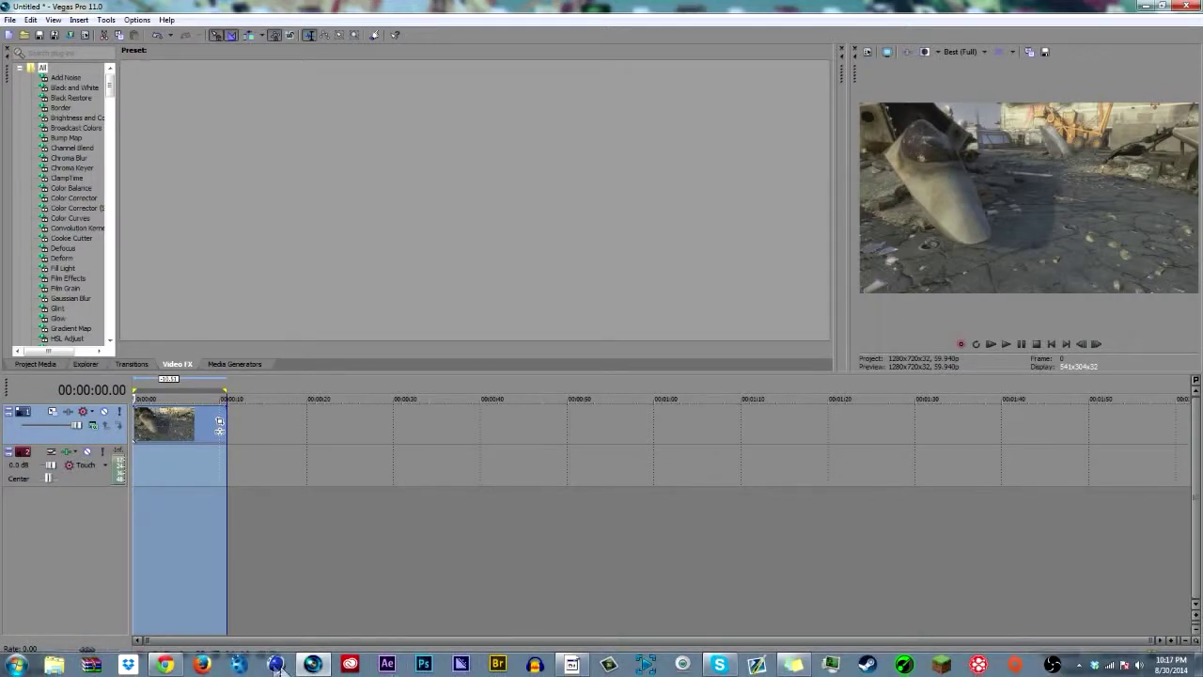
click(239, 665)
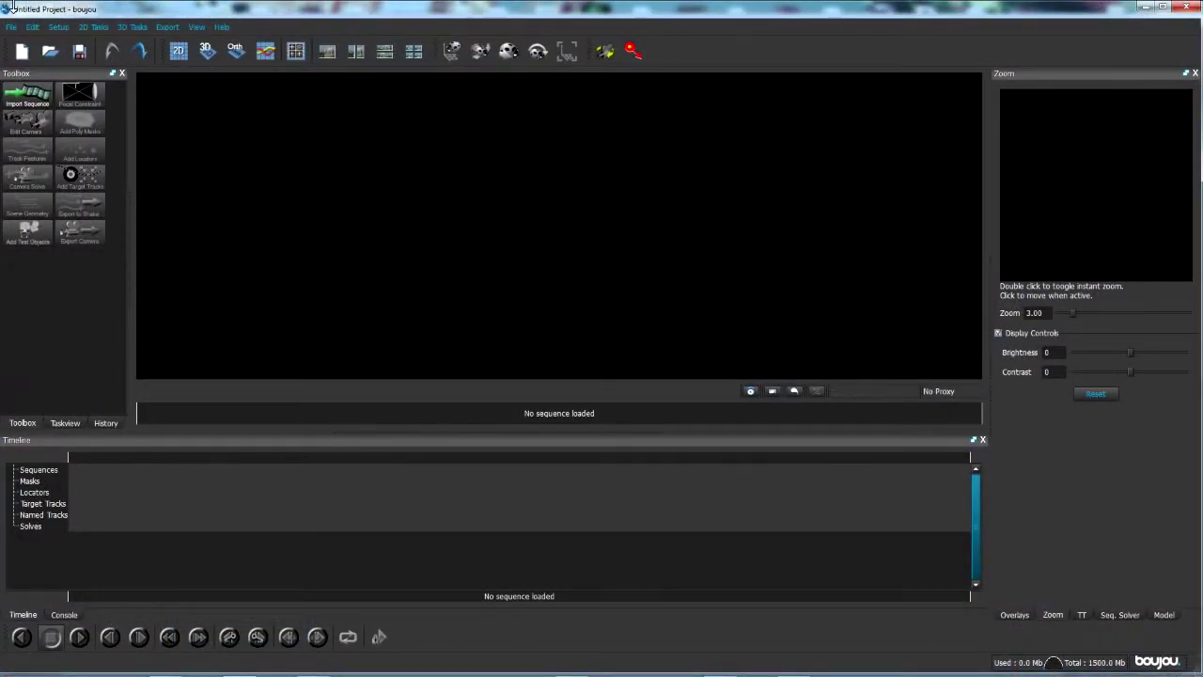
click(1162, 7)
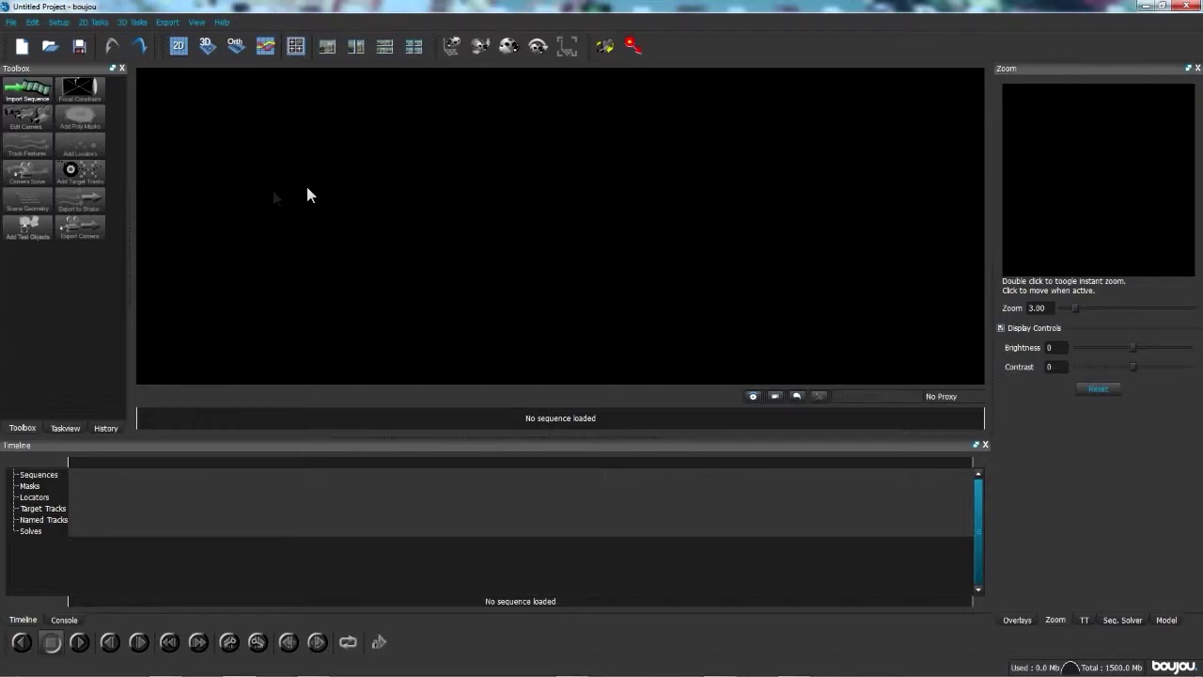
click(21, 91)
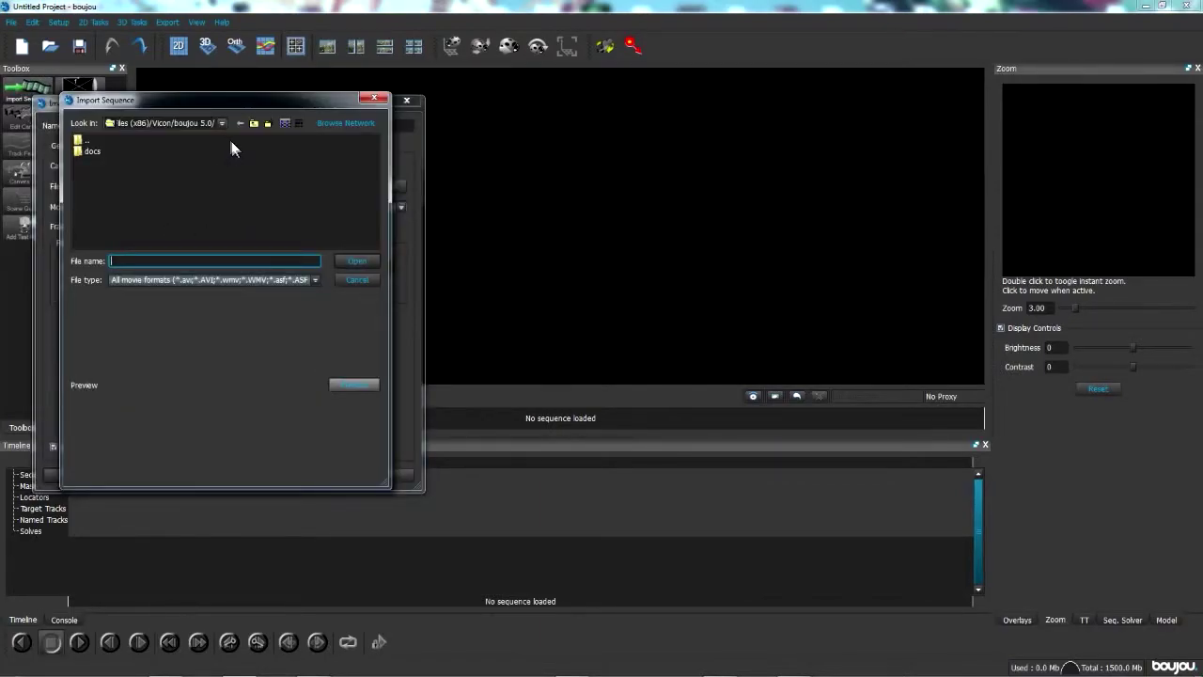
click(222, 122)
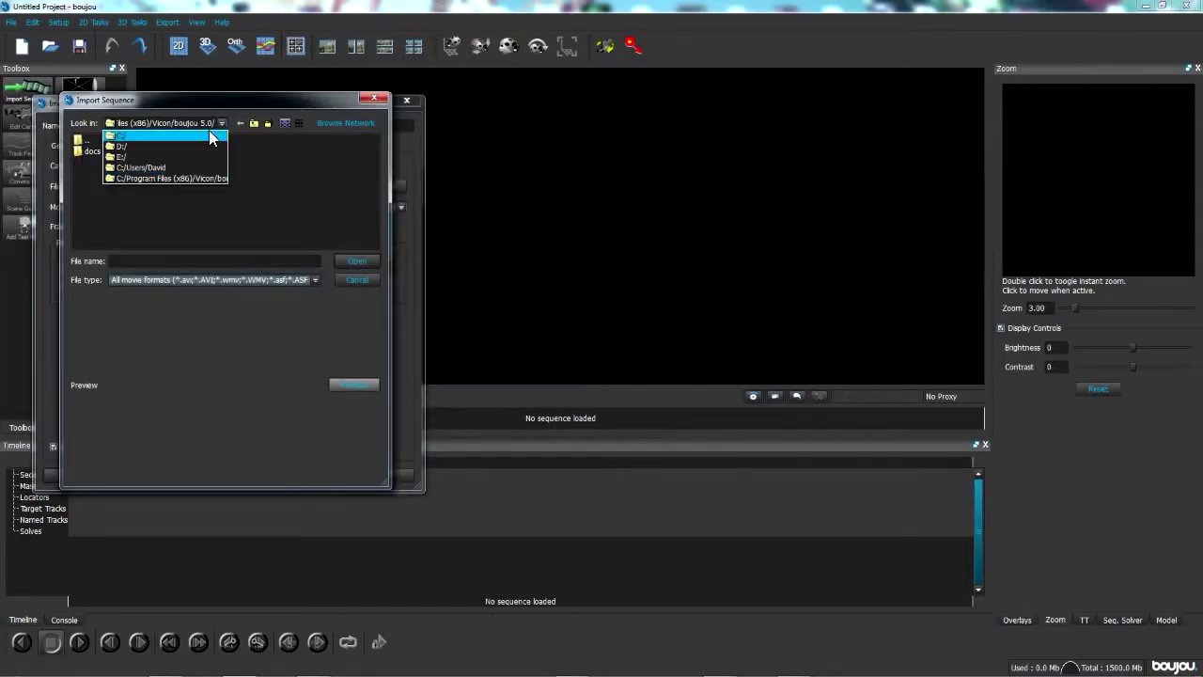
click(188, 141)
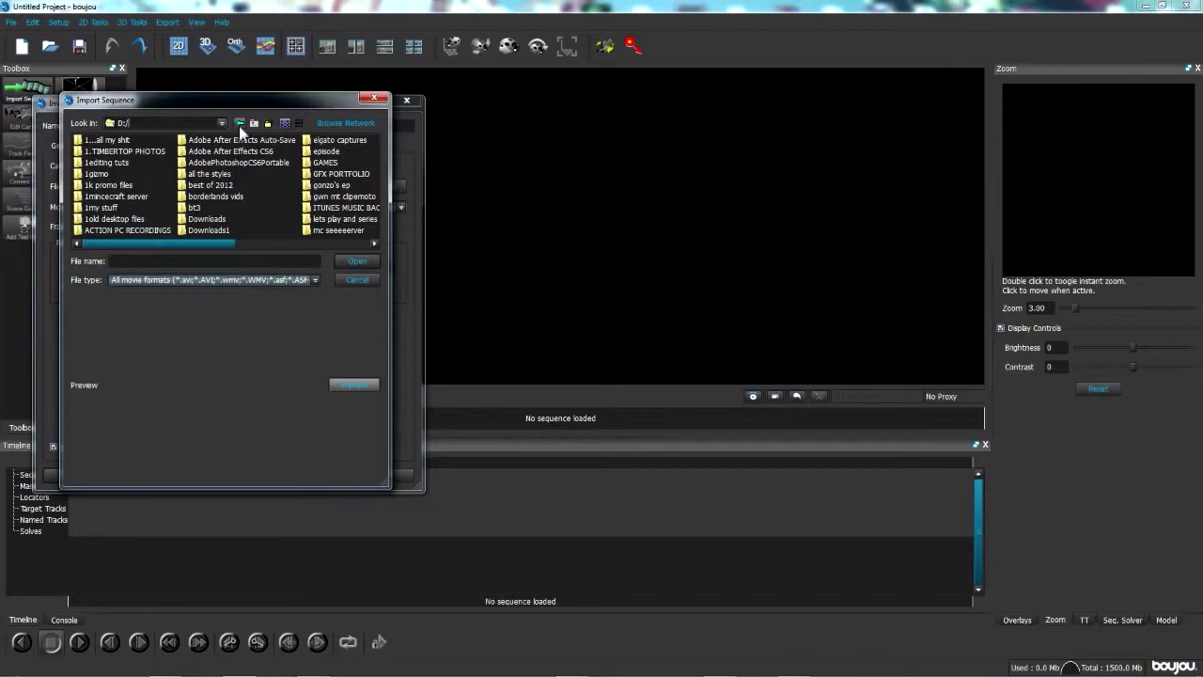
double_click(195, 208)
double_click(102, 173)
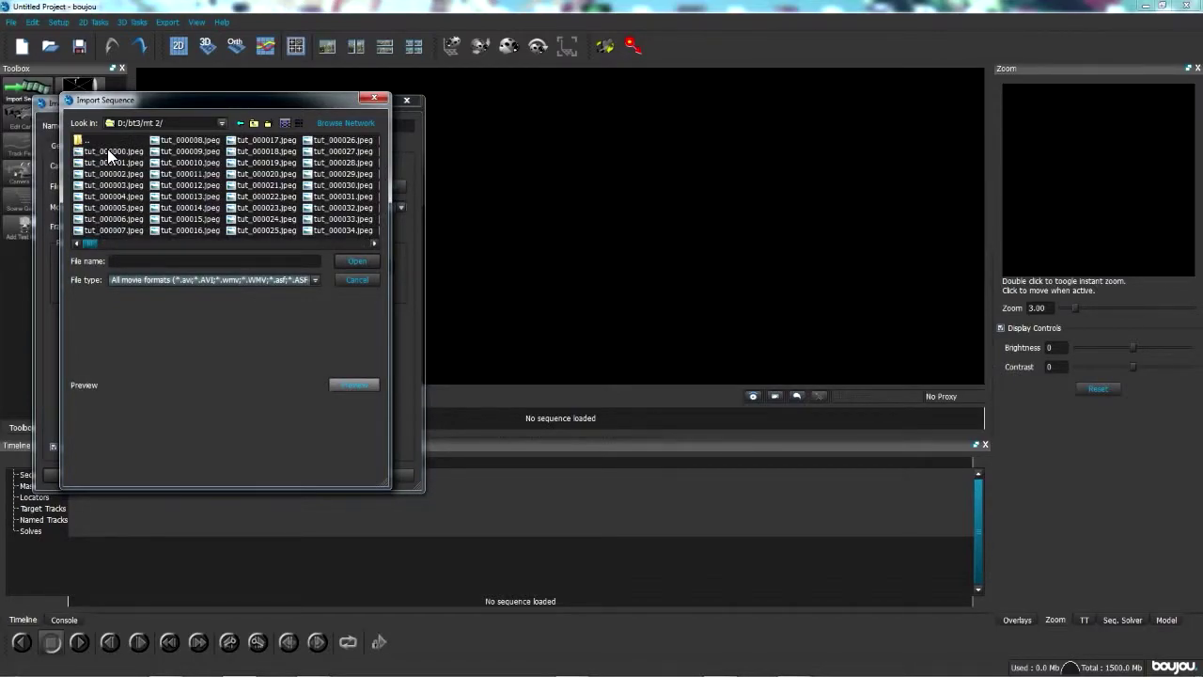
click(107, 148)
double_click(107, 149)
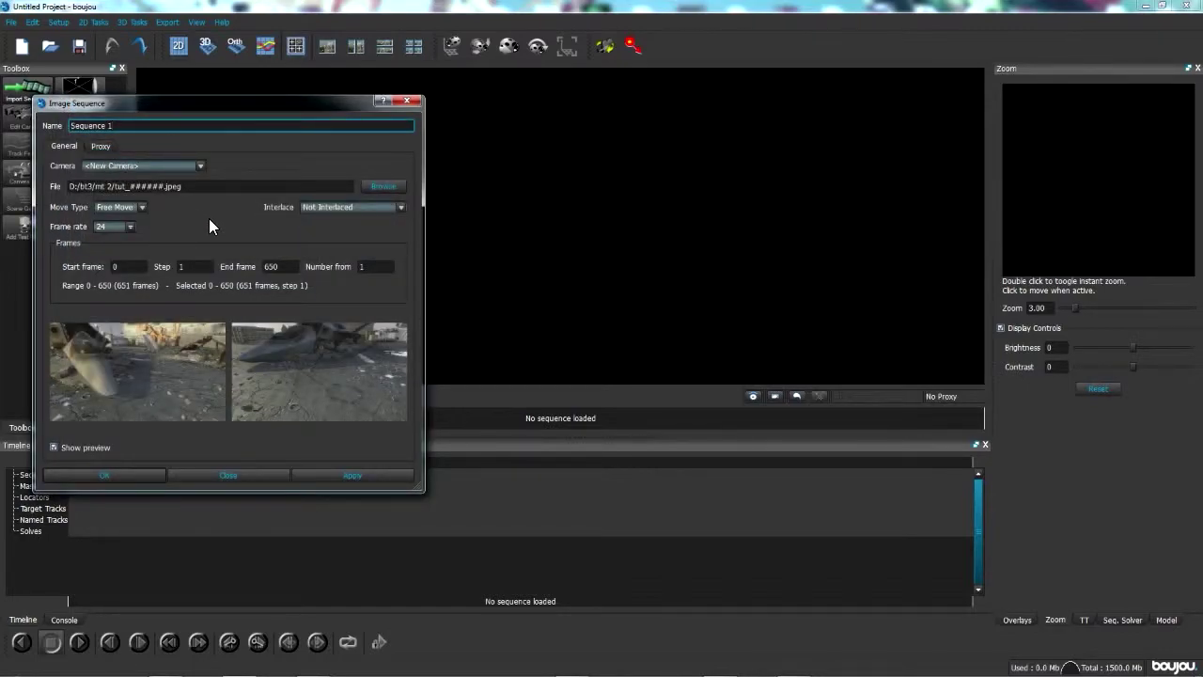
Apply the imported sequence with a frame rate of 59.94 and scrub through its frames on the timeline.
click(352, 475)
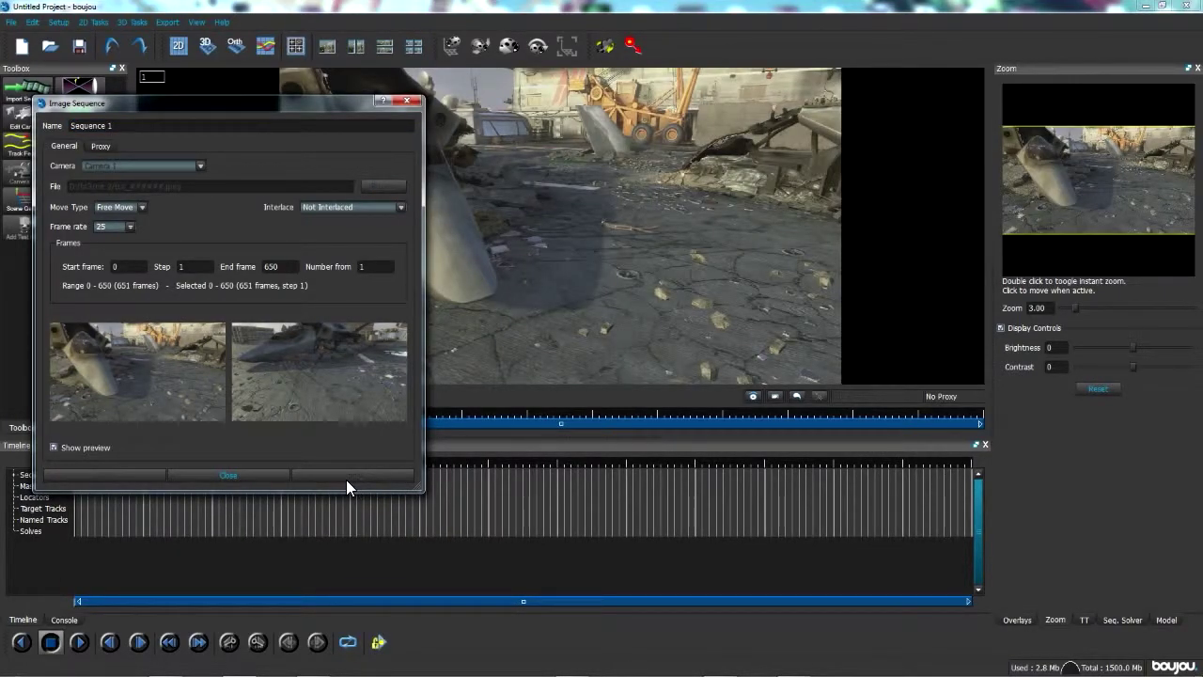
click(111, 228)
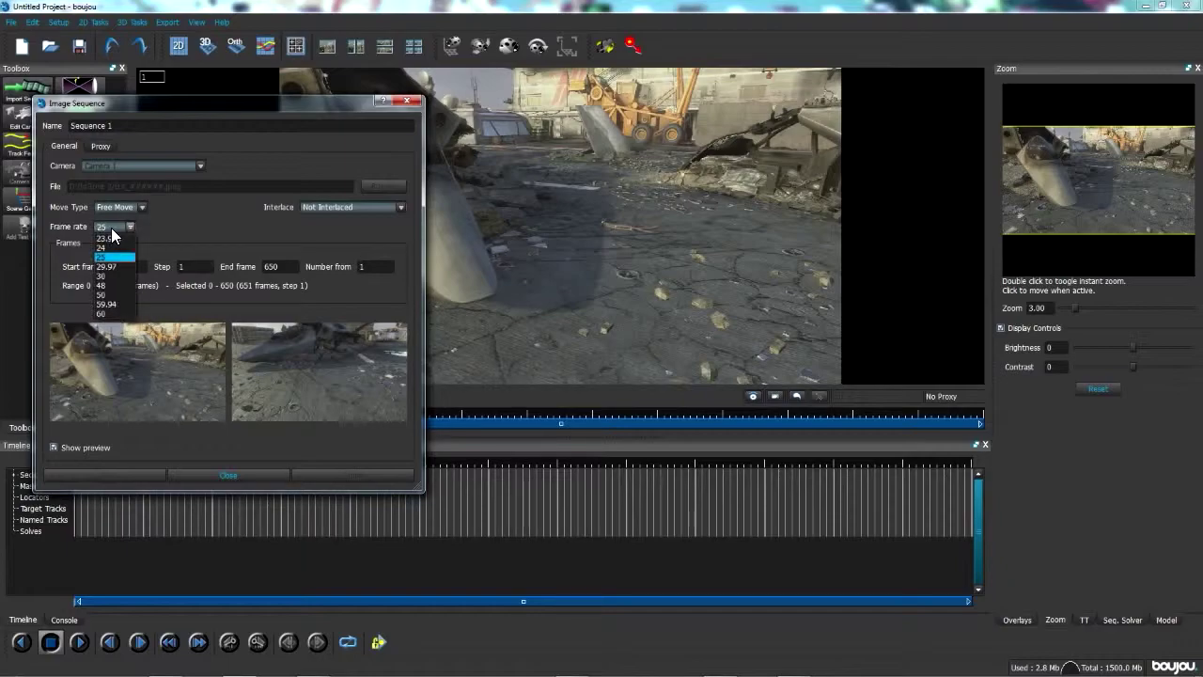
click(126, 305)
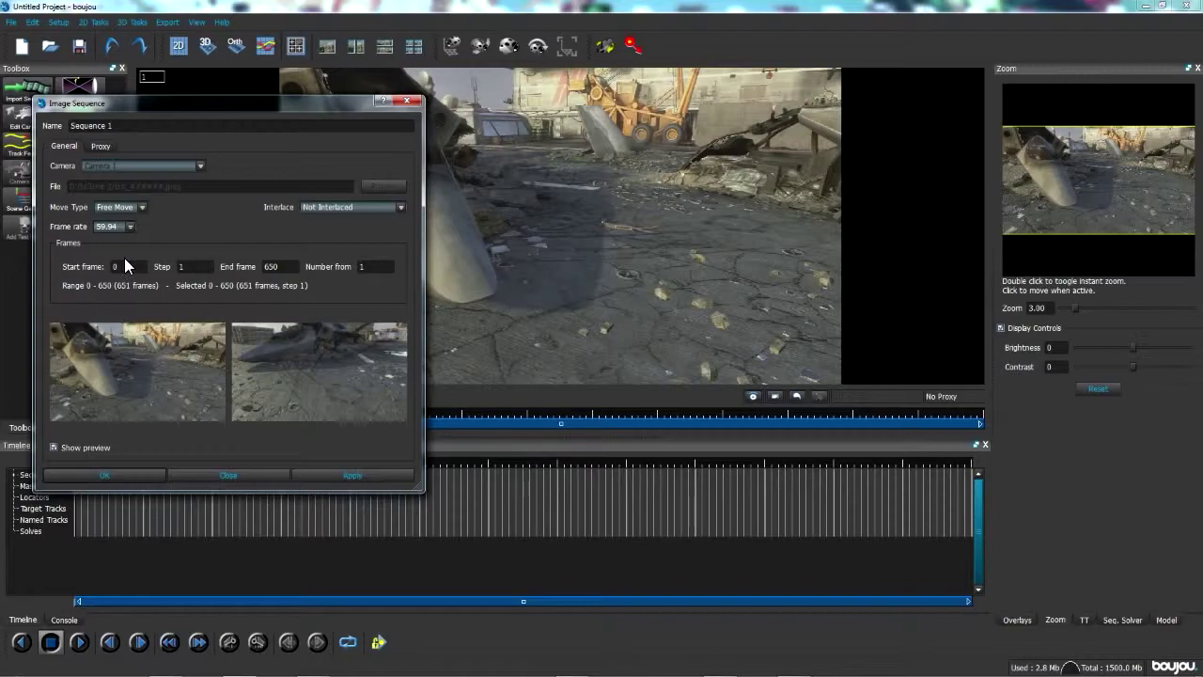
click(352, 475)
click(233, 476)
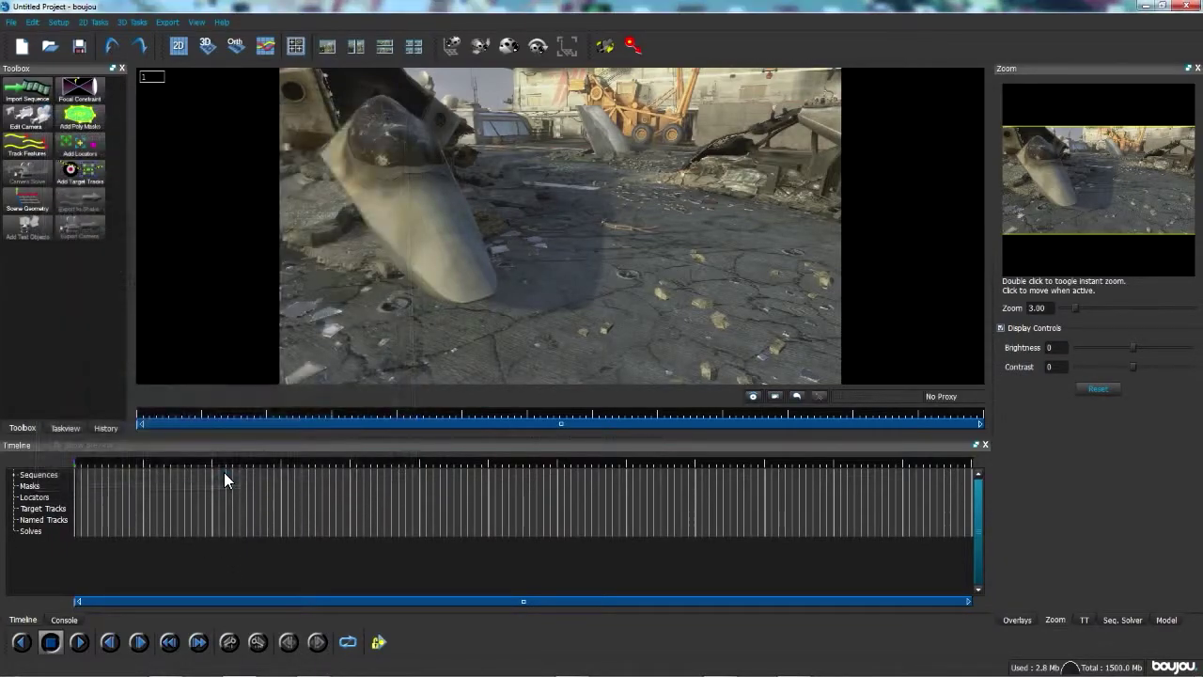
drag(105, 491, 611, 464)
drag(394, 488, 348, 549)
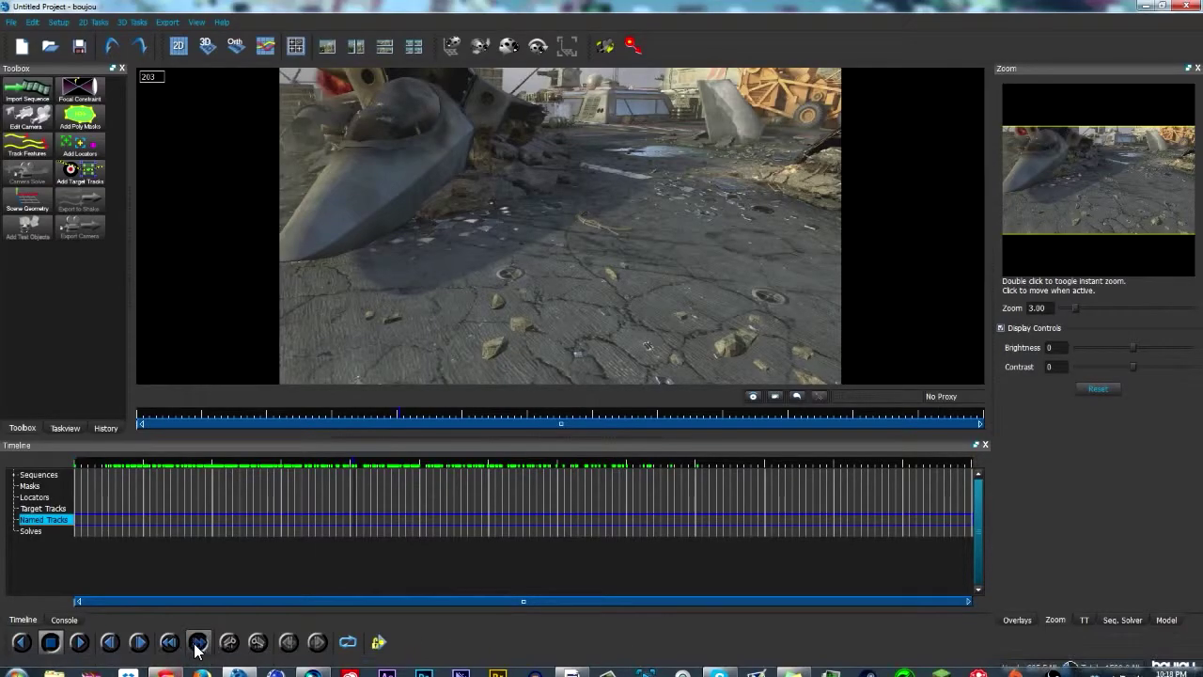
Close boujou and open the mt 2 folder inside D:\bt3 in Windows Explorer.
key(super+e)
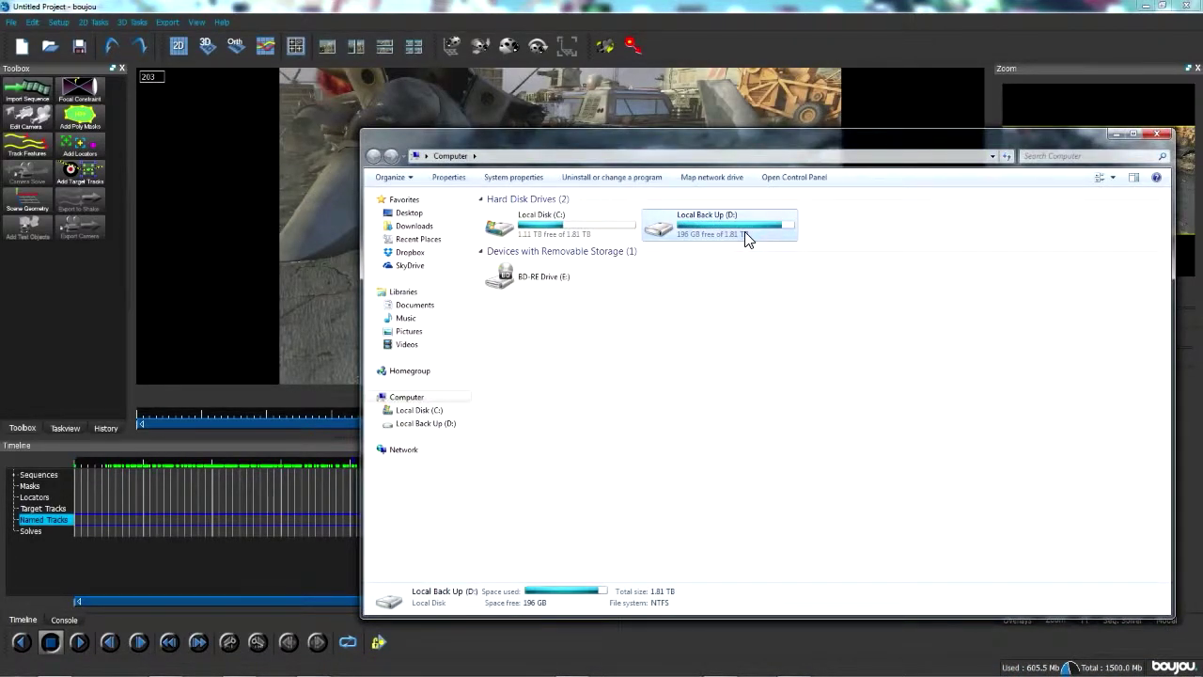
double_click(742, 235)
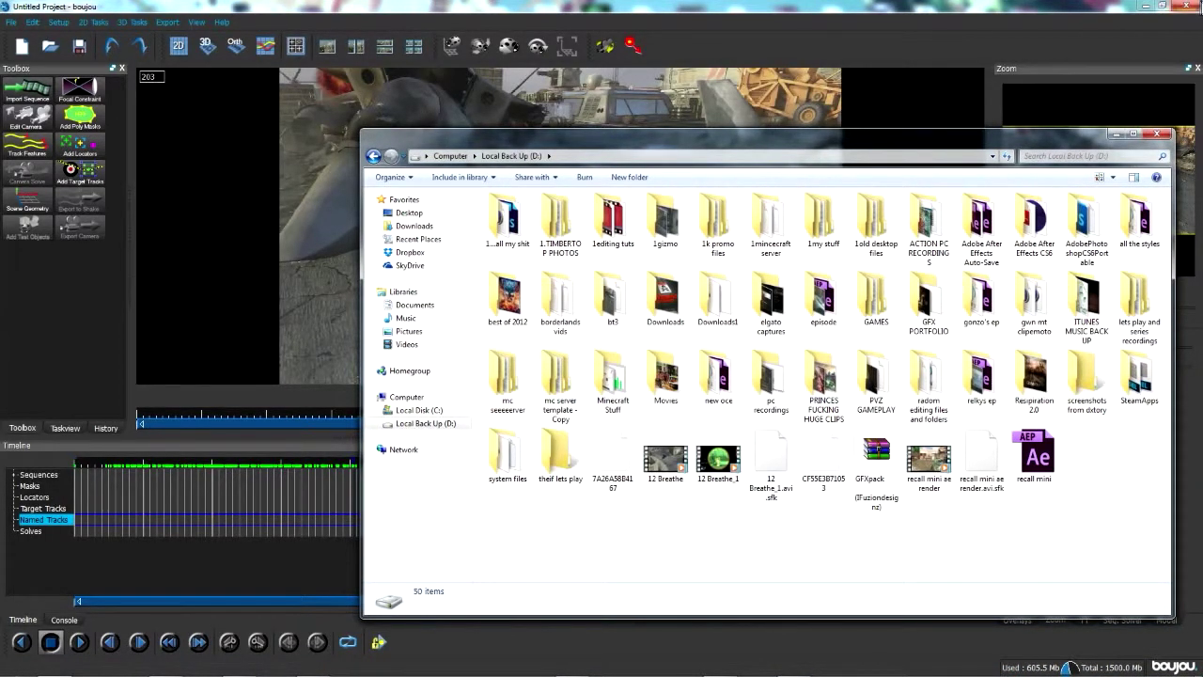
click(1186, 5)
click(573, 355)
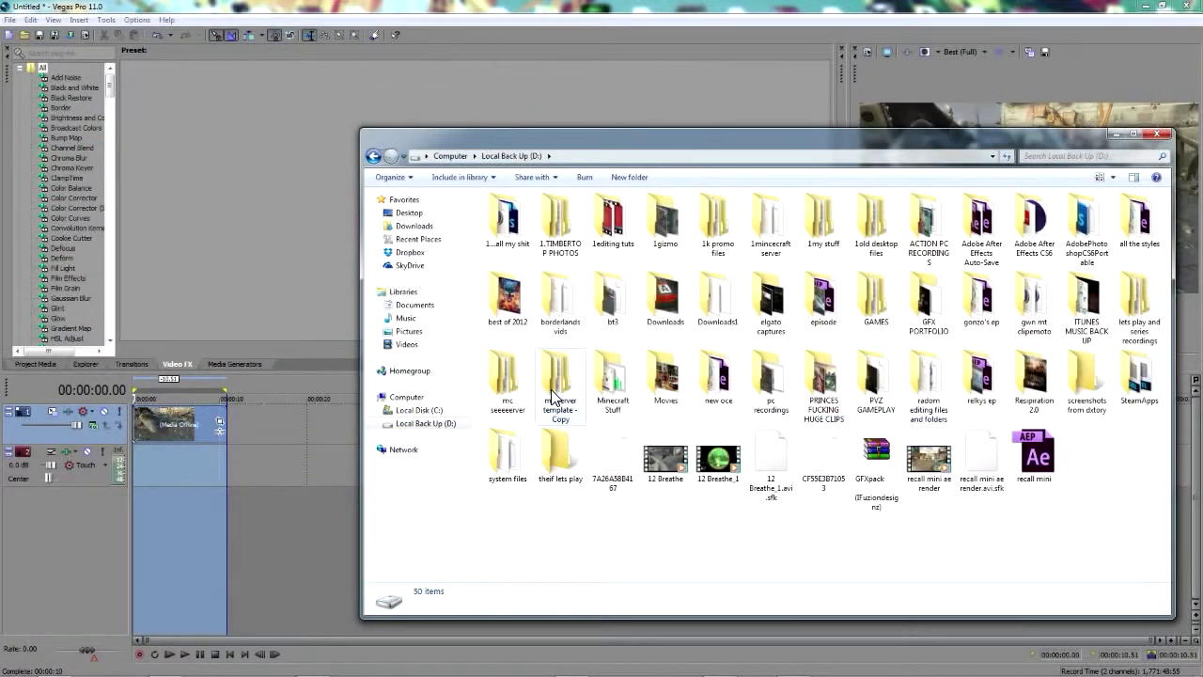
key(b)
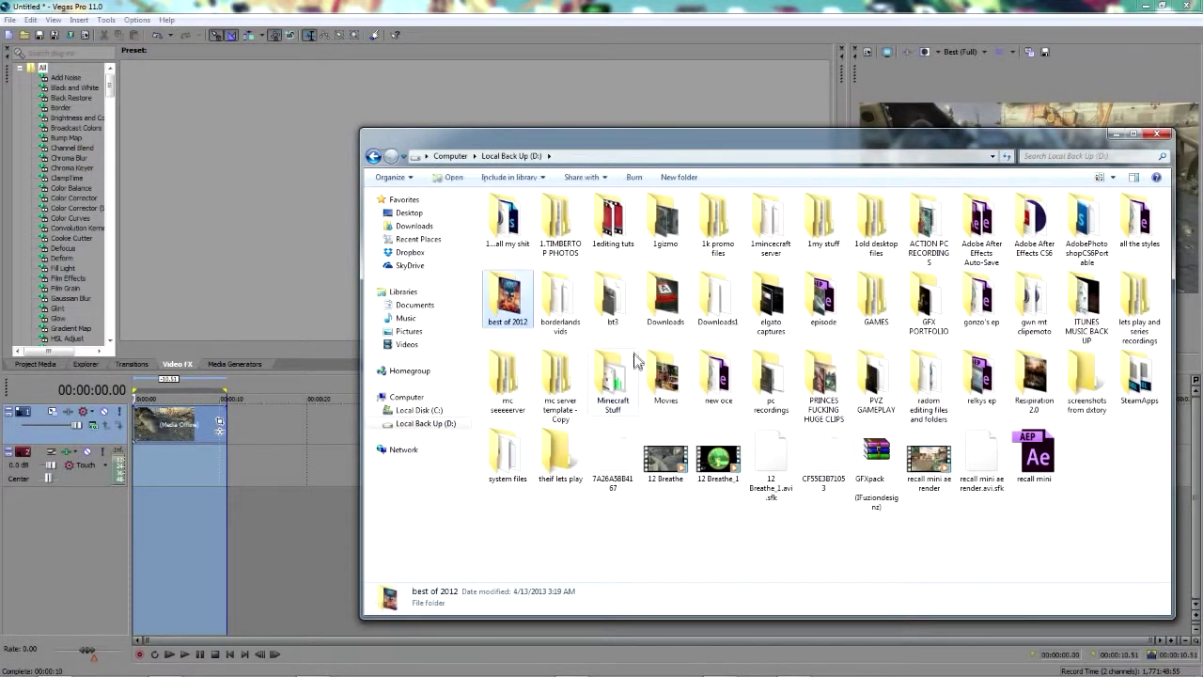
double_click(625, 296)
double_click(649, 244)
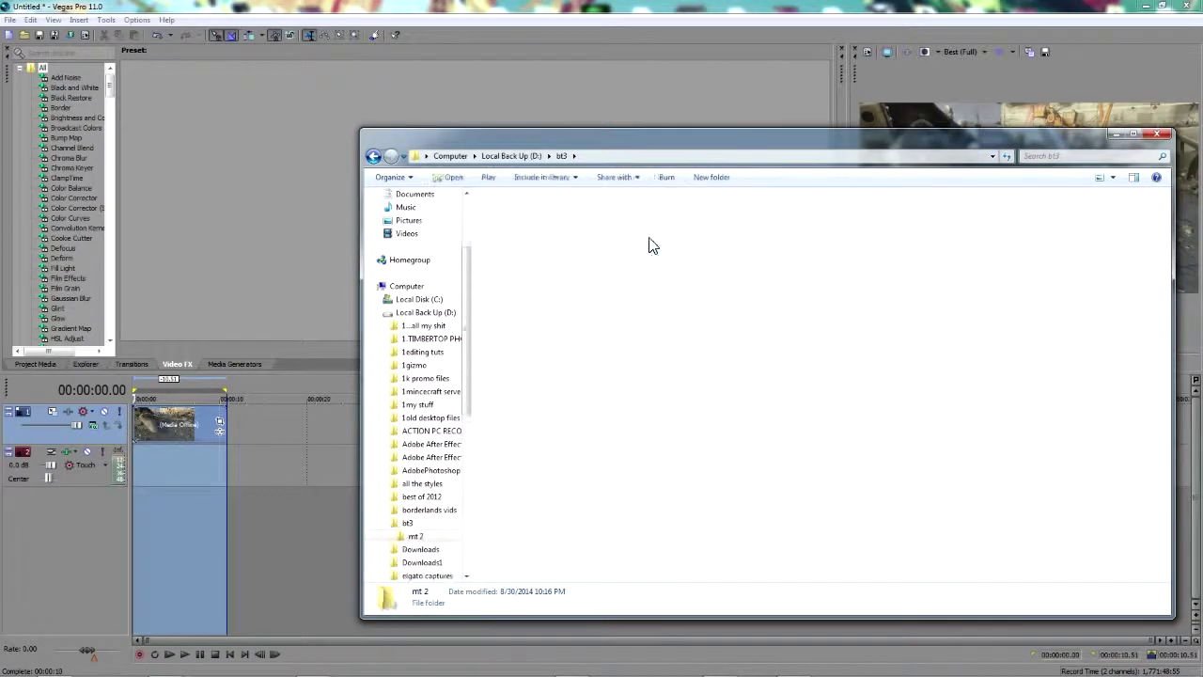
double_click(562, 213)
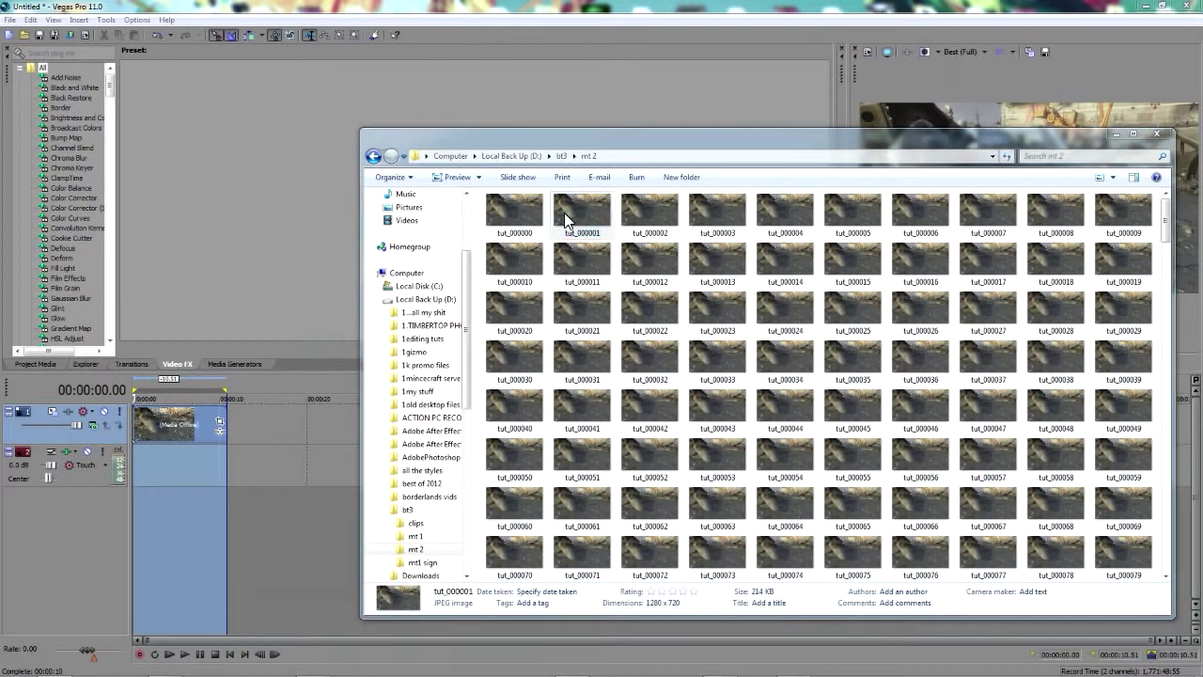
Preview the opening frames of the sequence and delete frames tut_000000 through tut_000101.
scroll(598, 310, down, 10)
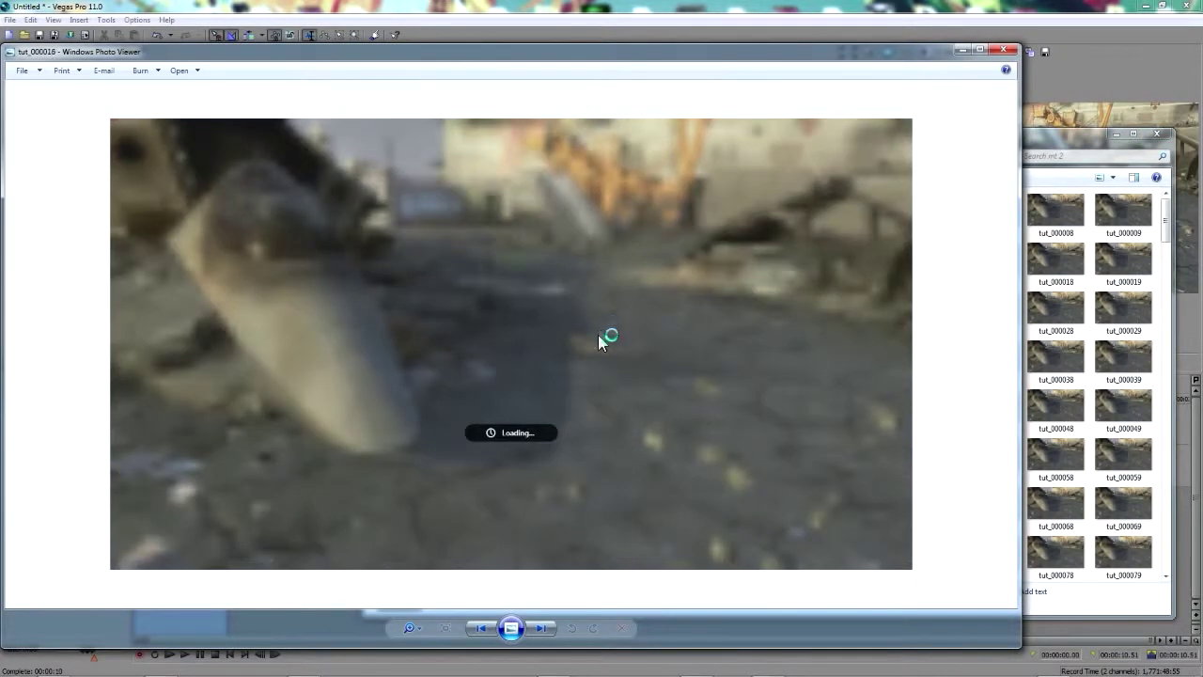
scroll(592, 374, down, 15)
scroll(575, 385, down, 12)
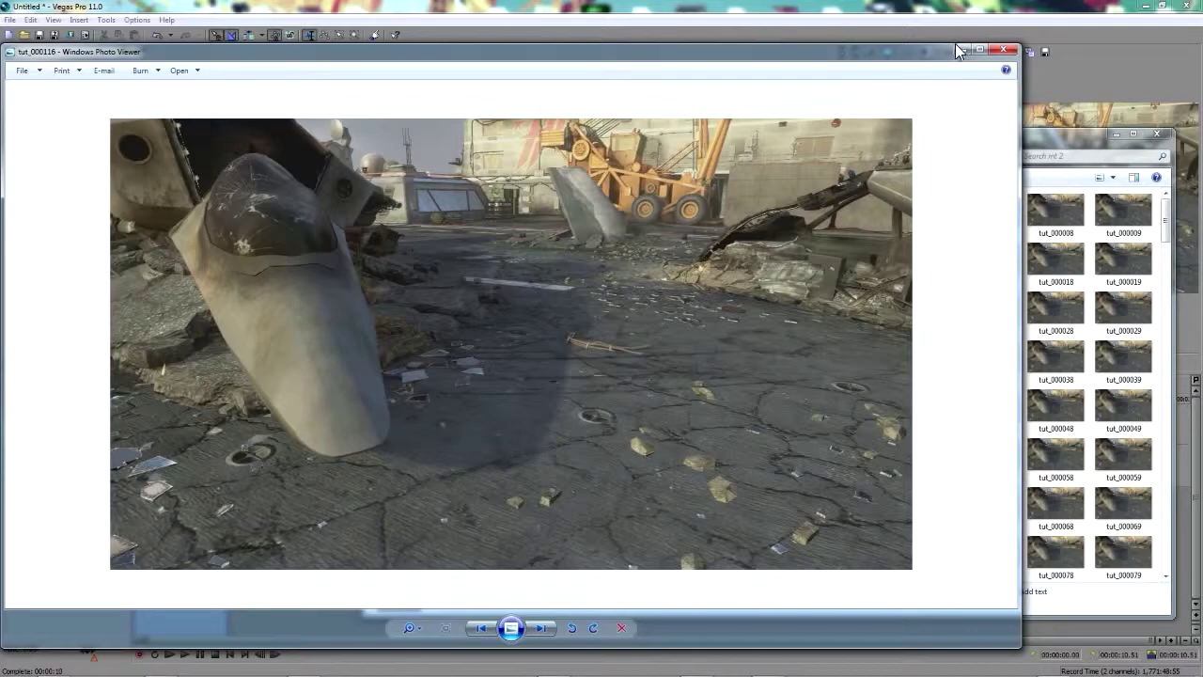
click(1003, 49)
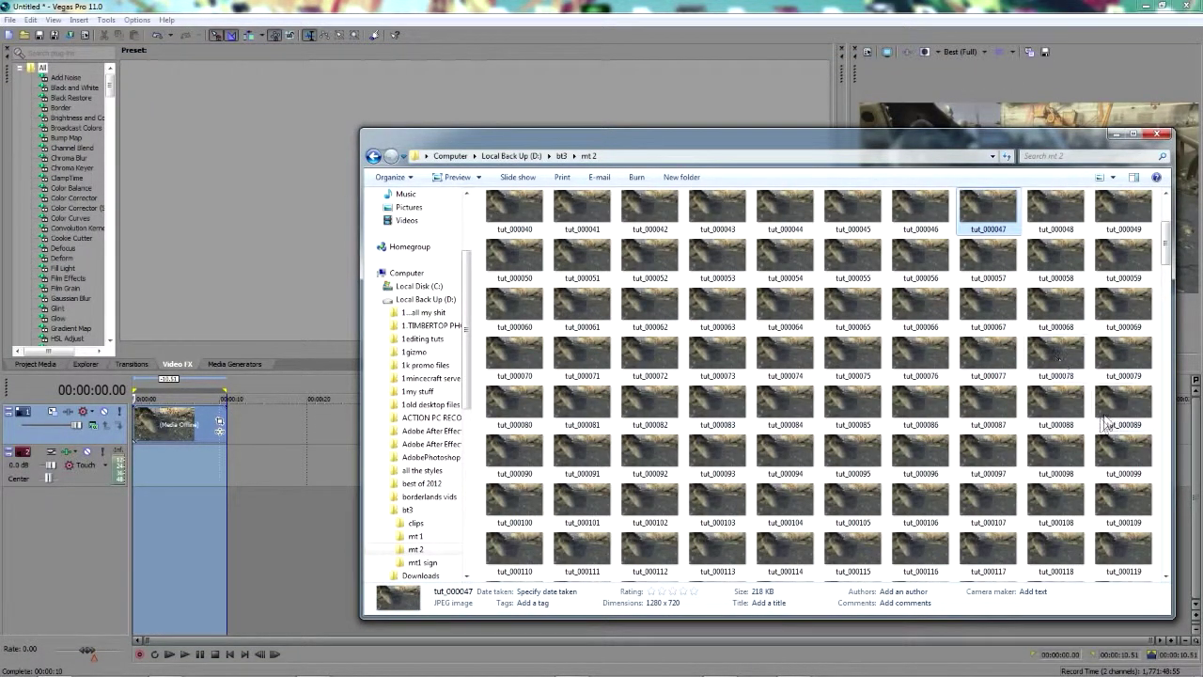
scroll(1109, 420, down, 2)
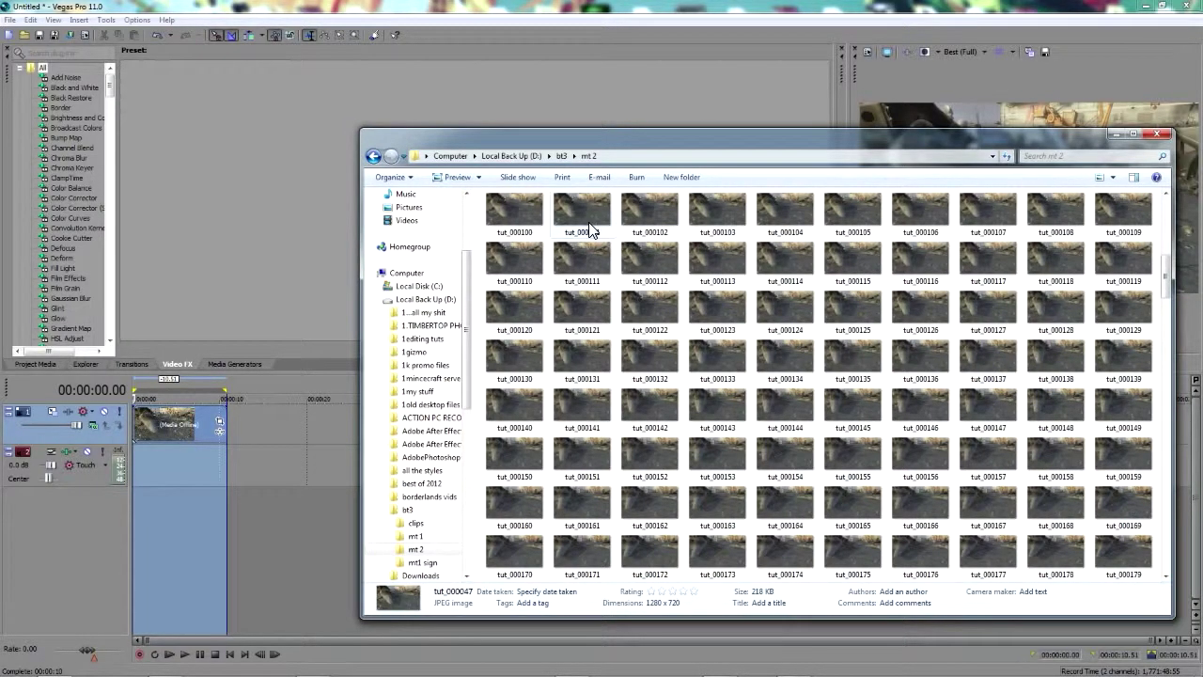
key(shift+Home)
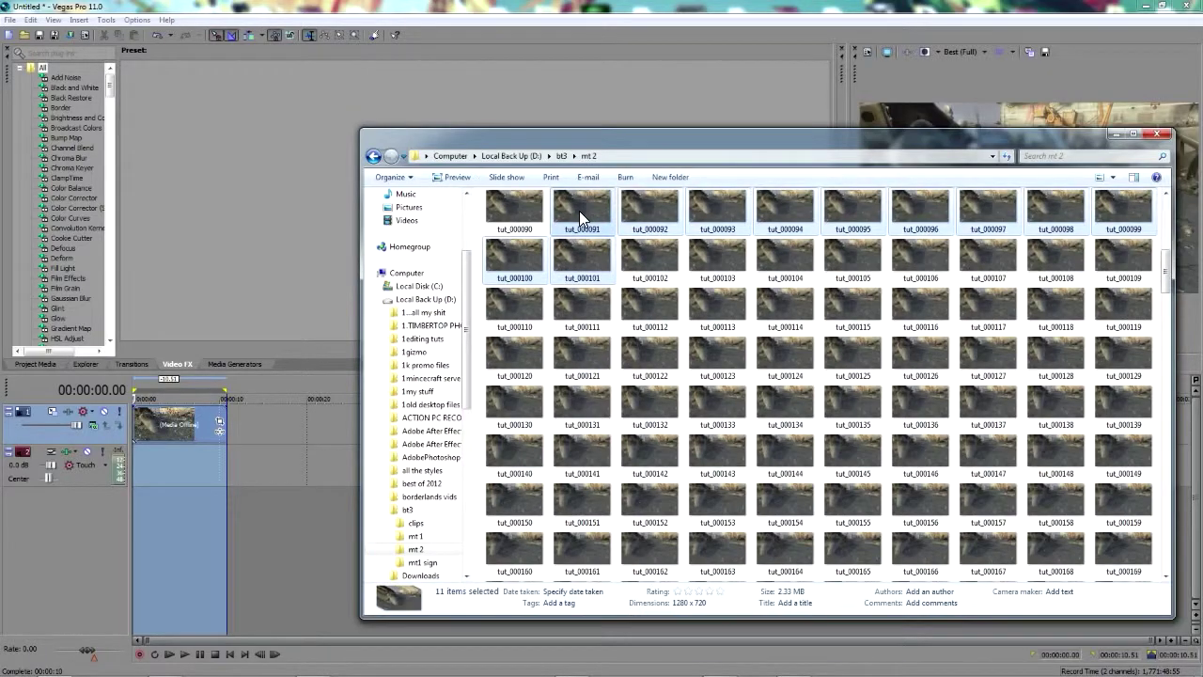
key(Delete)
key(Return)
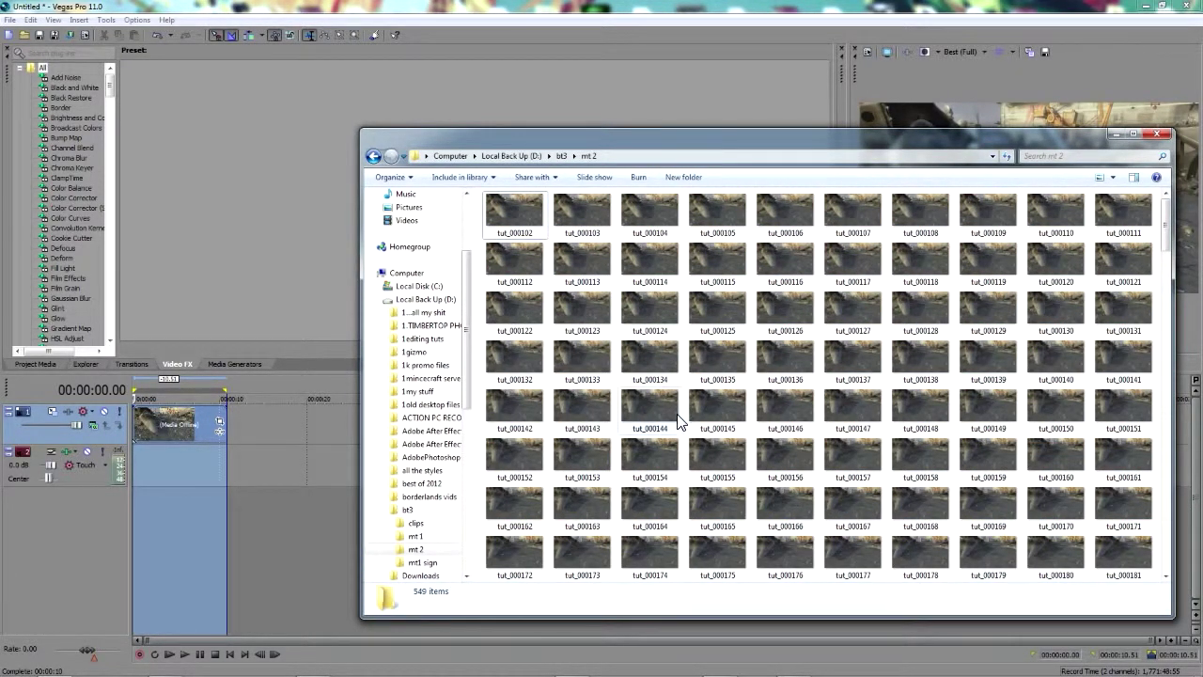
Examine the end of the sequence backwards from tut_000650 to find where the useful camera movement stops.
scroll(680, 422, down, 15)
click(1051, 553)
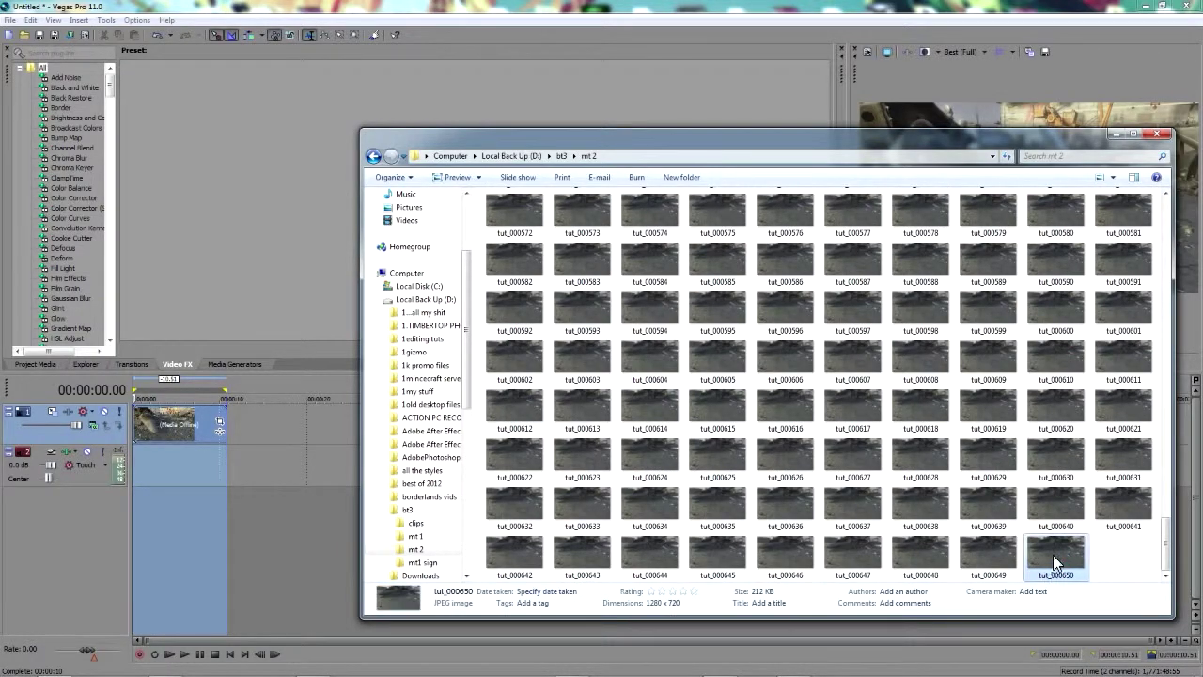
double_click(1050, 552)
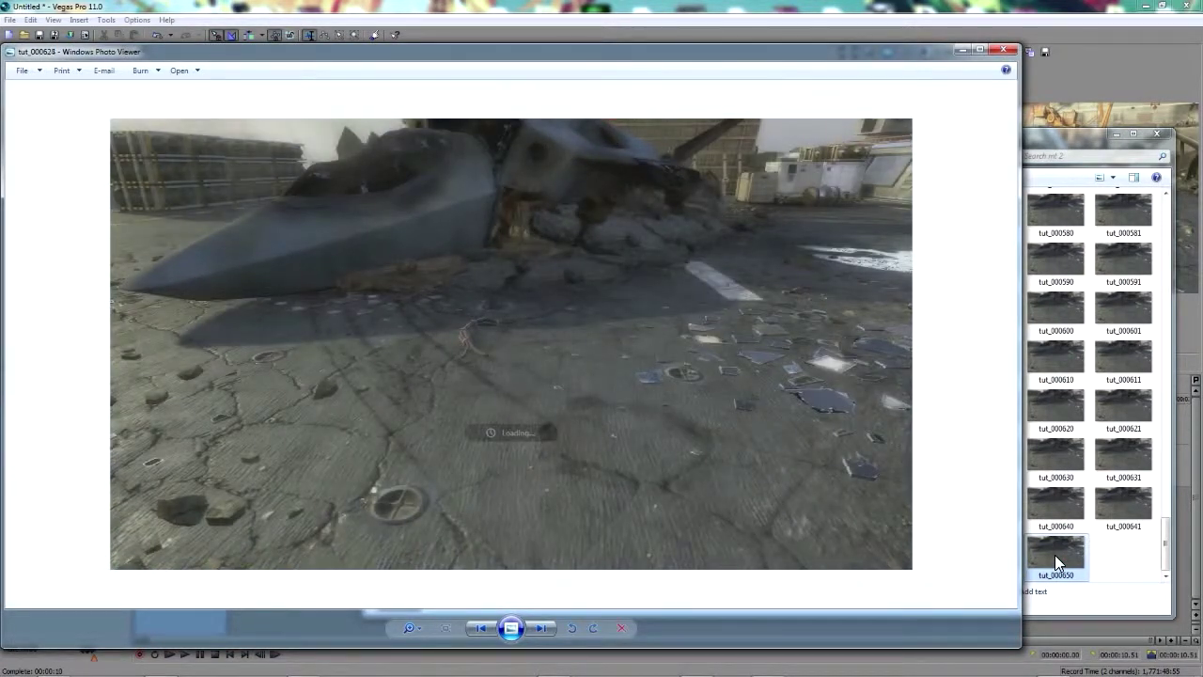
key(Left)
key(Left)
key(Left)
key(Left)
key(Left)
key(Left)
key(Left)
key(Left)
key(Left)
key(Left)
key(Left)
key(Left)
key(Left)
key(Left)
key(Left)
key(Left)
key(Left)
key(Left)
key(Left)
key(Left)
key(Left)
key(Left)
key(Left)
key(Left)
key(Left)
key(Left)
key(Left)
key(Left)
key(Left)
key(Left)
key(Left)
key(Left)
key(Left)
key(Left)
key(Left)
key(Left)
key(Left)
key(Left)
key(Left)
key(Left)
key(Left)
key(Left)
key(Left)
key(Left)
key(Left)
key(Left)
key(Left)
key(Left)
key(Left)
key(Left)
key(Left)
key(Left)
key(Left)
key(Left)
key(Left)
key(Left)
key(Left)
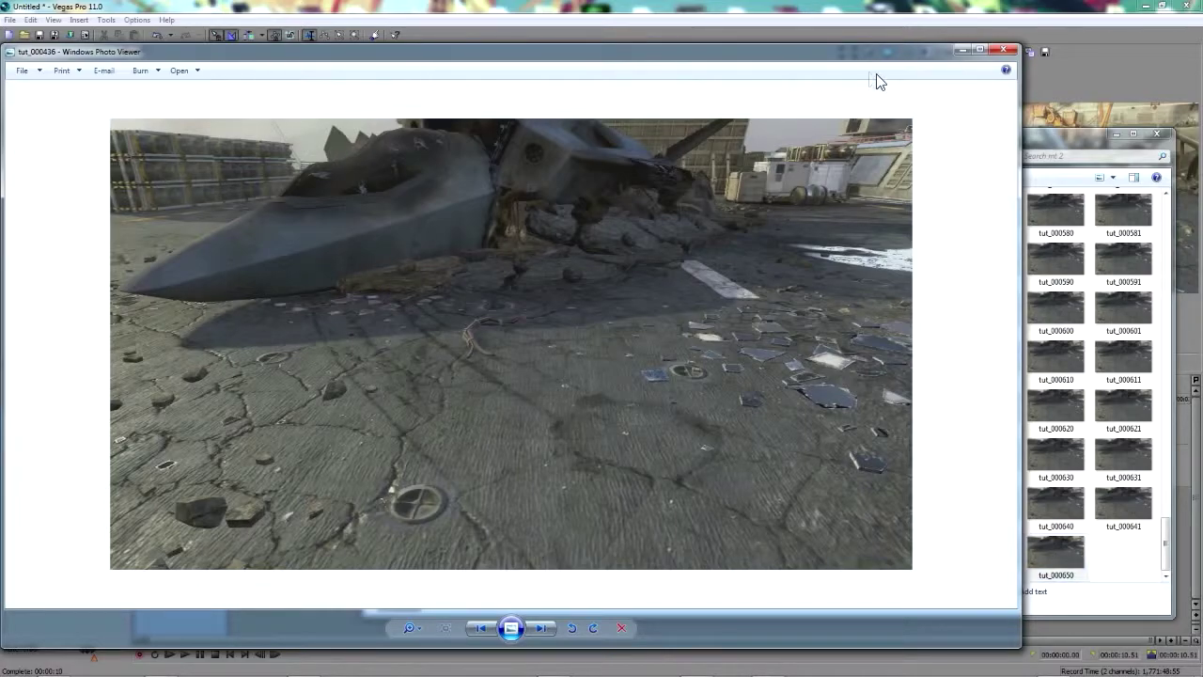
click(1004, 49)
Delete the closing frames tut_000430 through tut_000650 from the mt 2 folder.
scroll(1026, 350, up, 10)
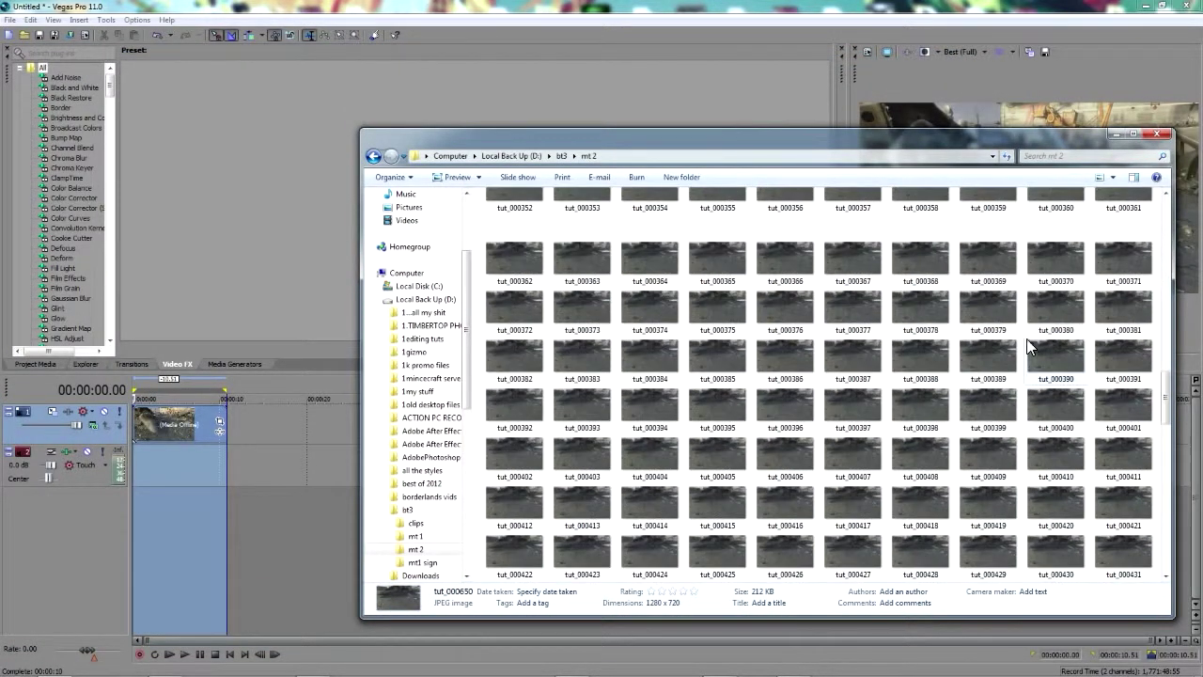
scroll(1034, 314, down, 2)
click(1056, 280)
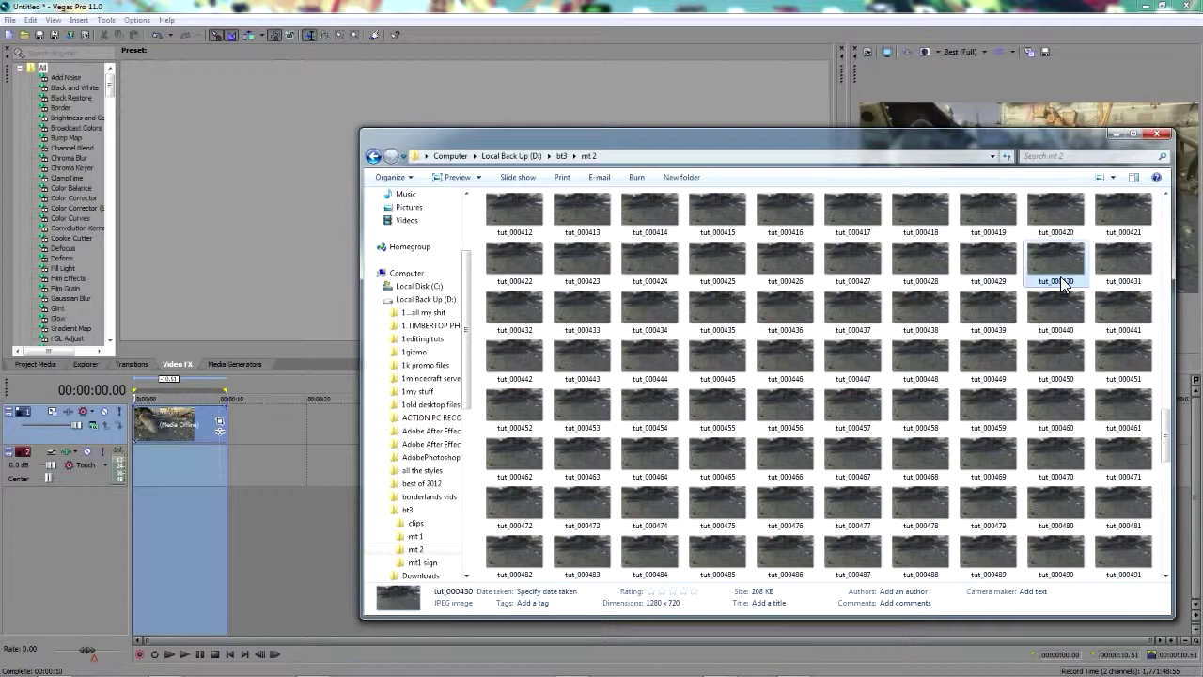
key(shift+Down)
key(shift+End)
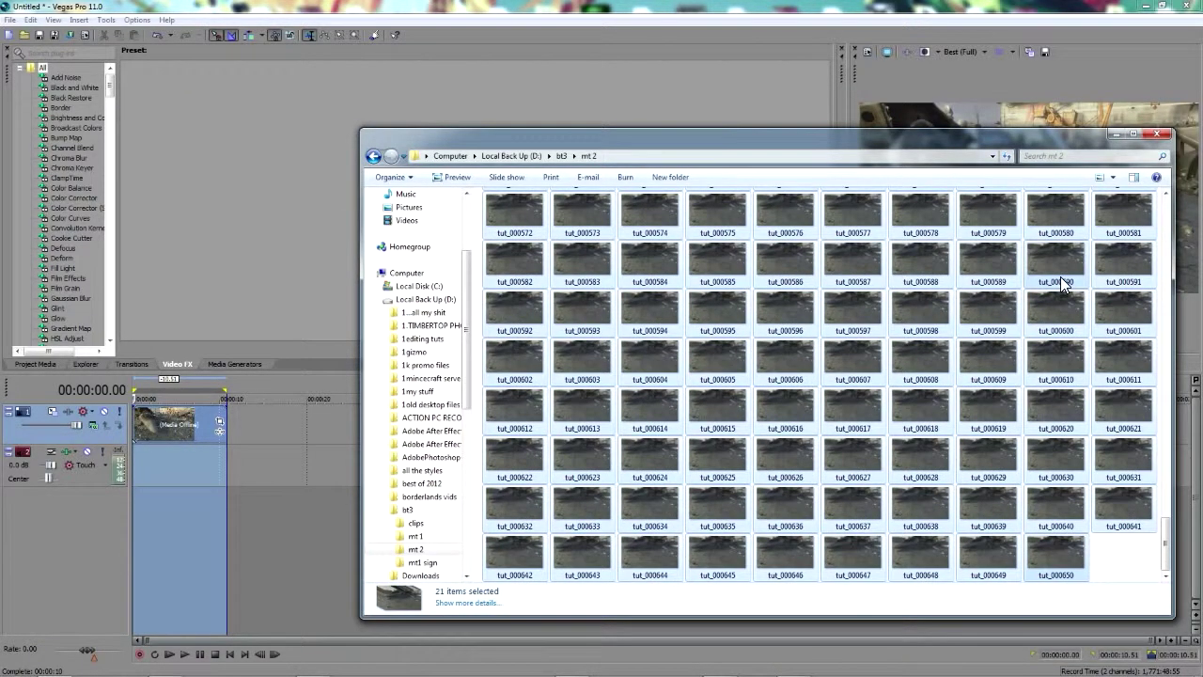
key(Delete)
key(Return)
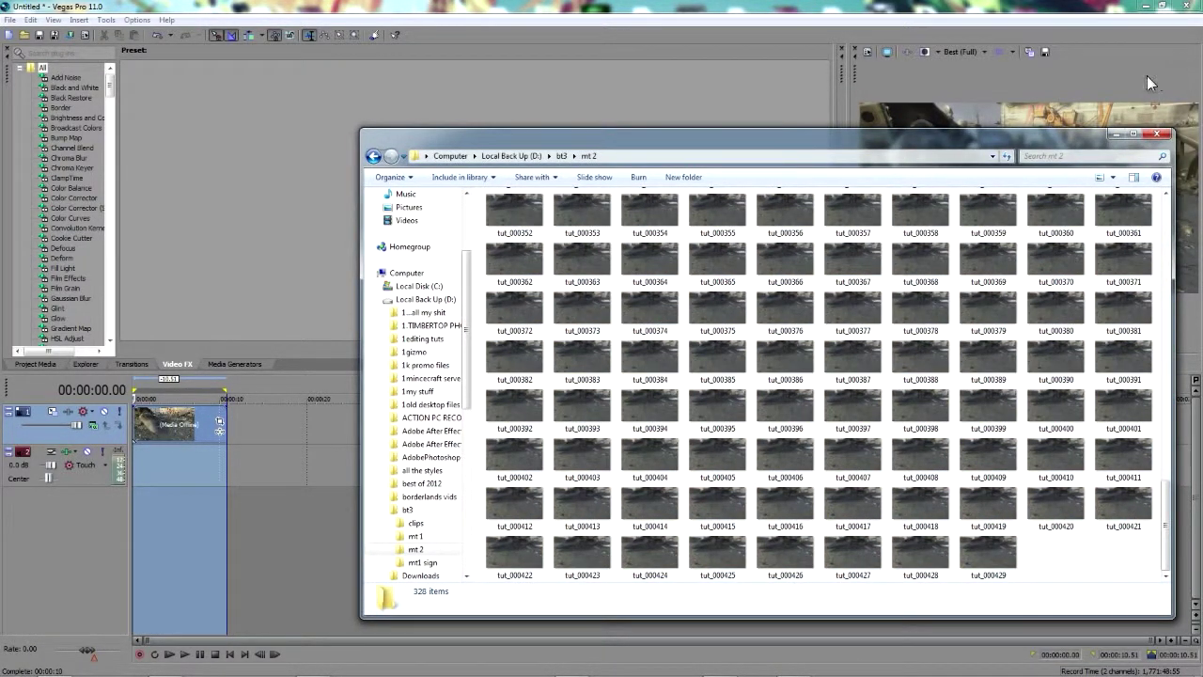
Close the folder window and exit Vegas Pro without saving the project.
click(1163, 133)
click(1188, 5)
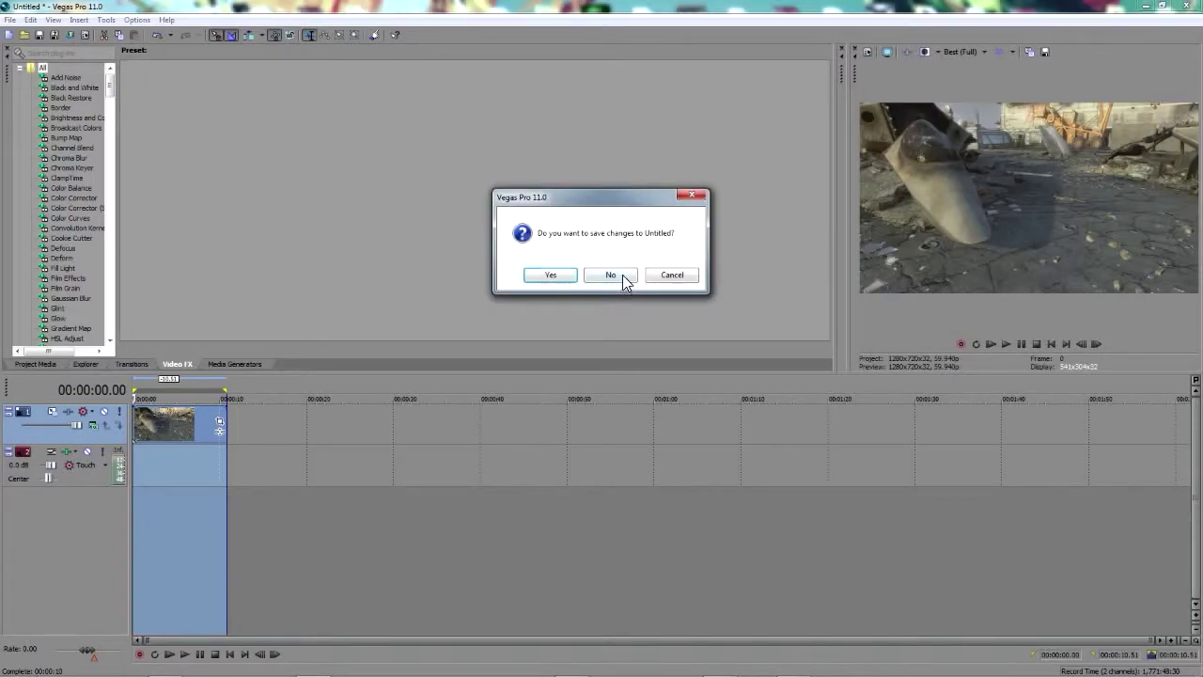
click(610, 275)
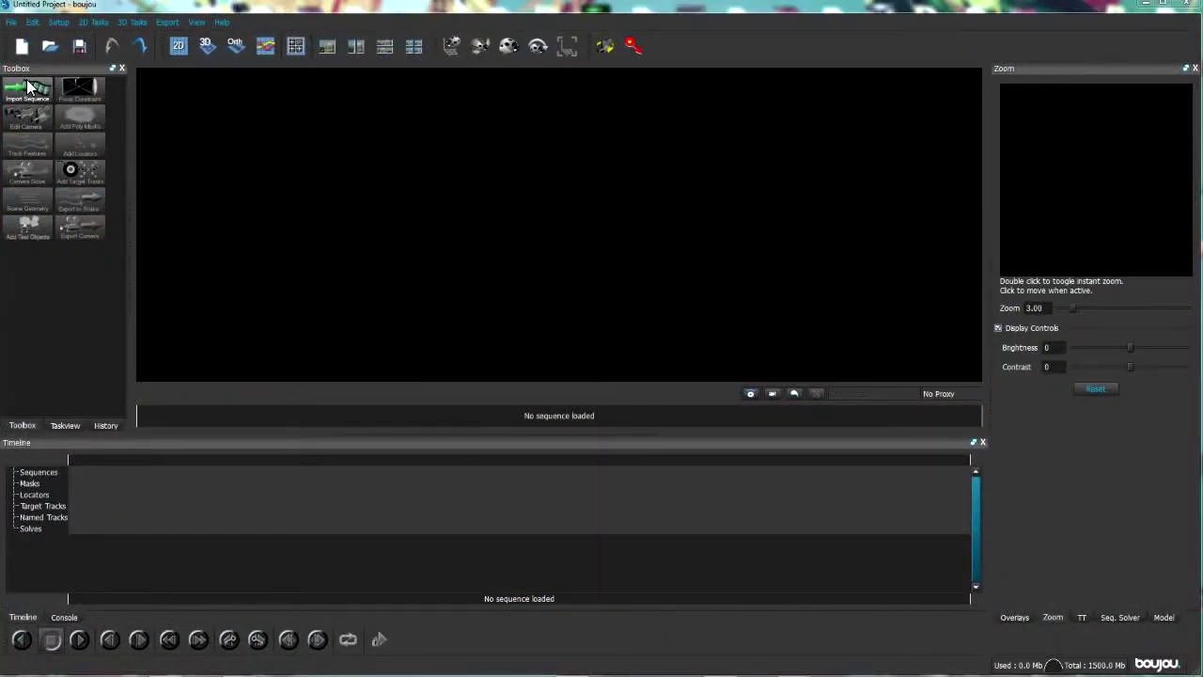
Import the tut_ JPEG sequence from D:/bt3/mt 2 as Sequence 1, using frames 102 to 429.
click(28, 86)
click(220, 122)
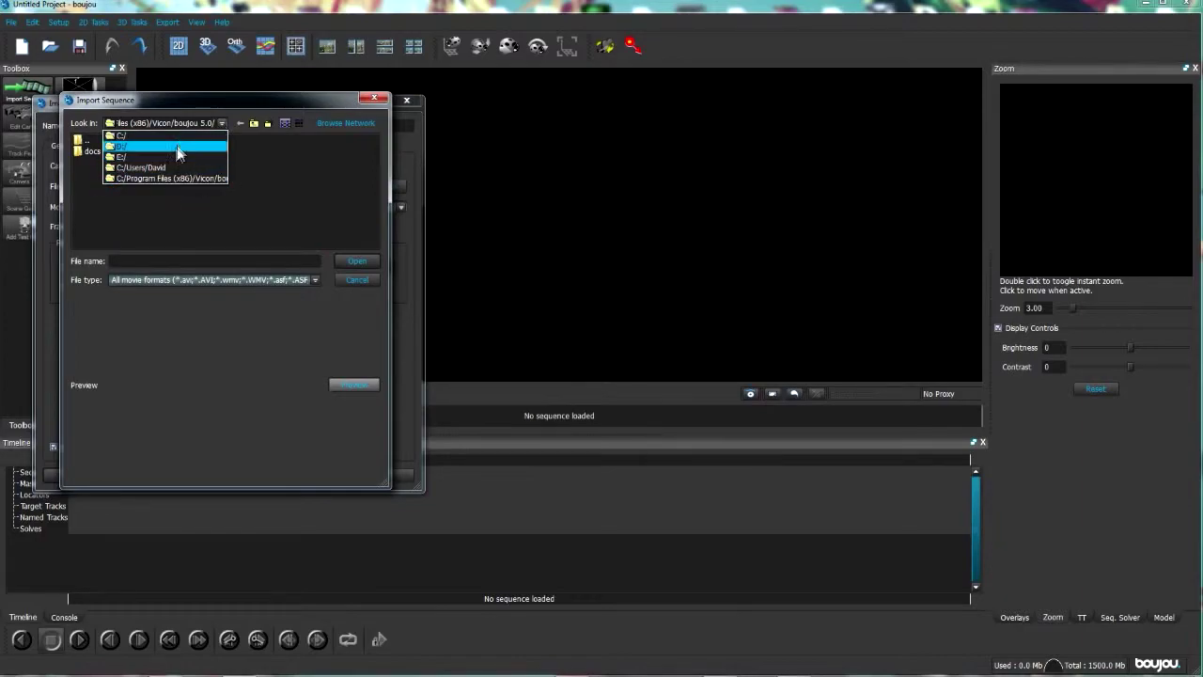
click(174, 147)
double_click(194, 207)
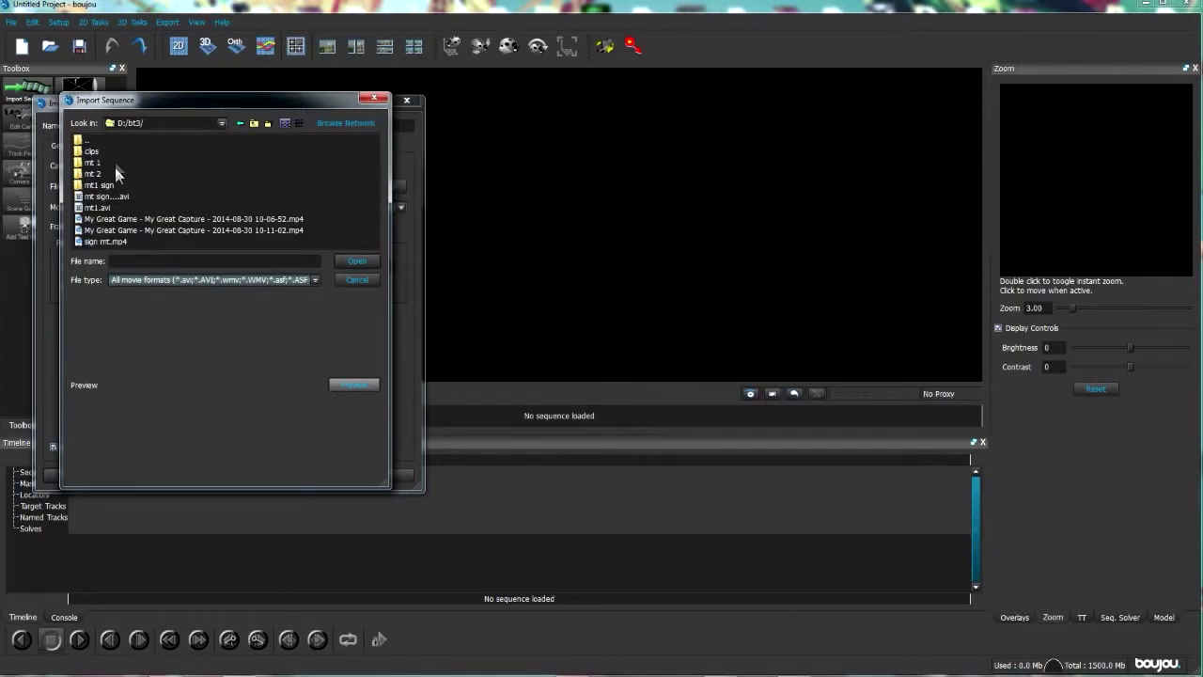
double_click(98, 171)
double_click(111, 148)
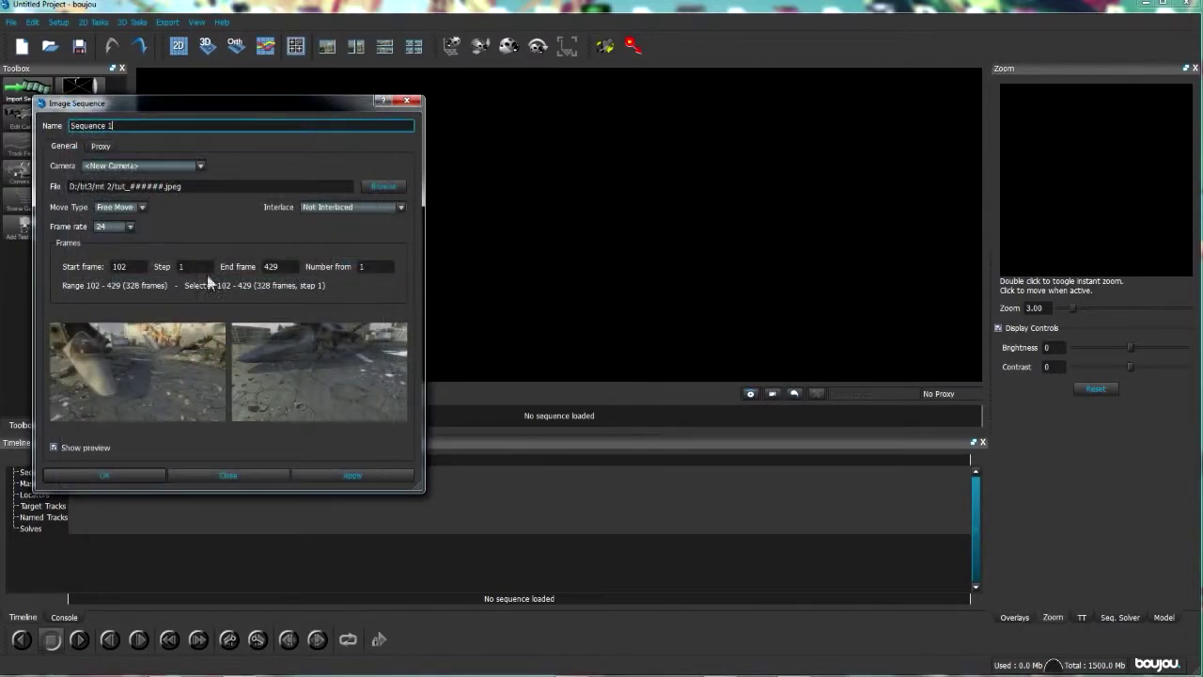
click(308, 475)
Set Sequence 1's frame rate to 59.94 and apply the sequence settings.
click(130, 225)
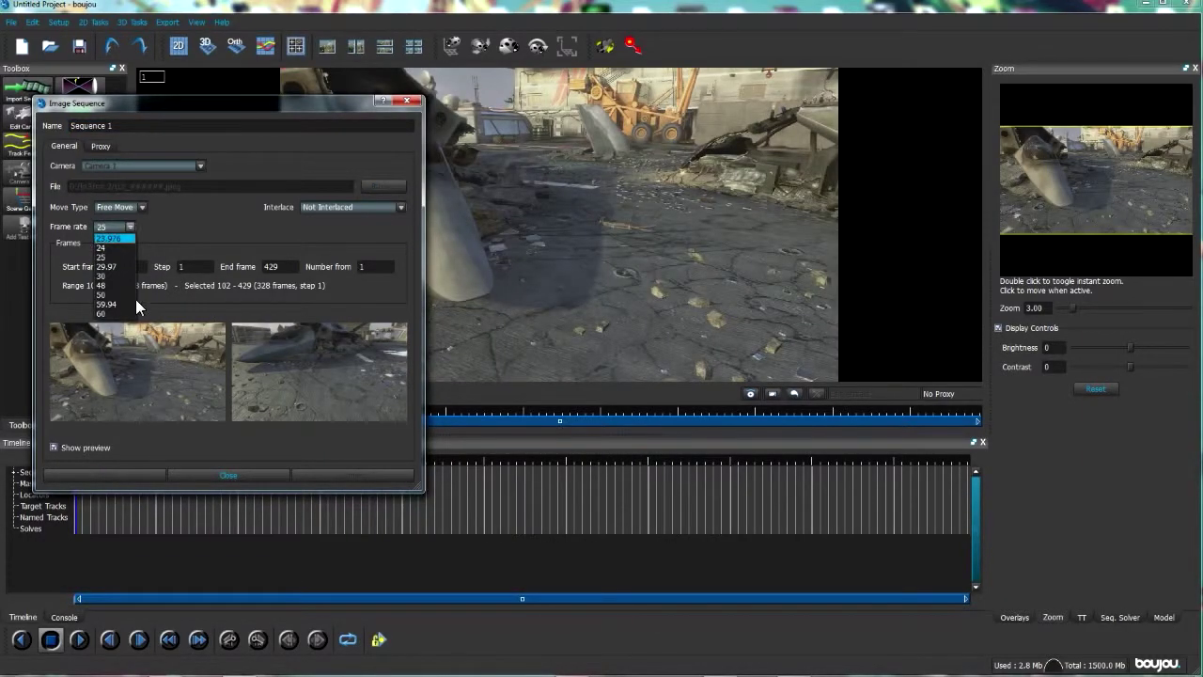
click(107, 303)
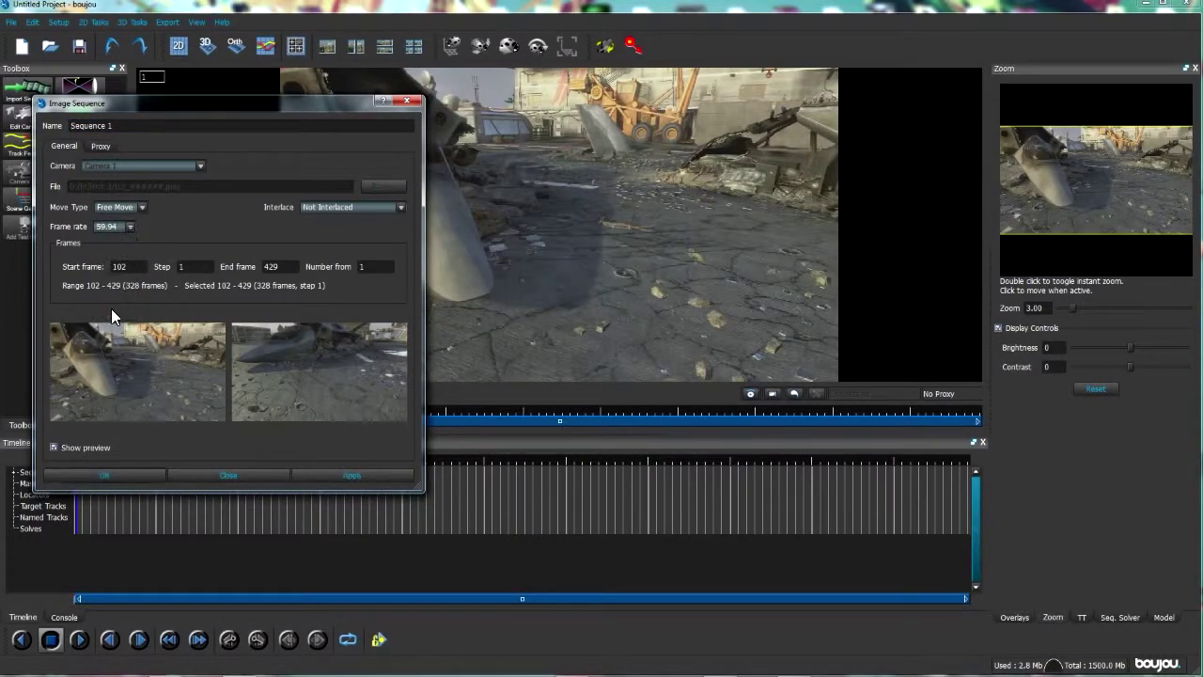
click(357, 472)
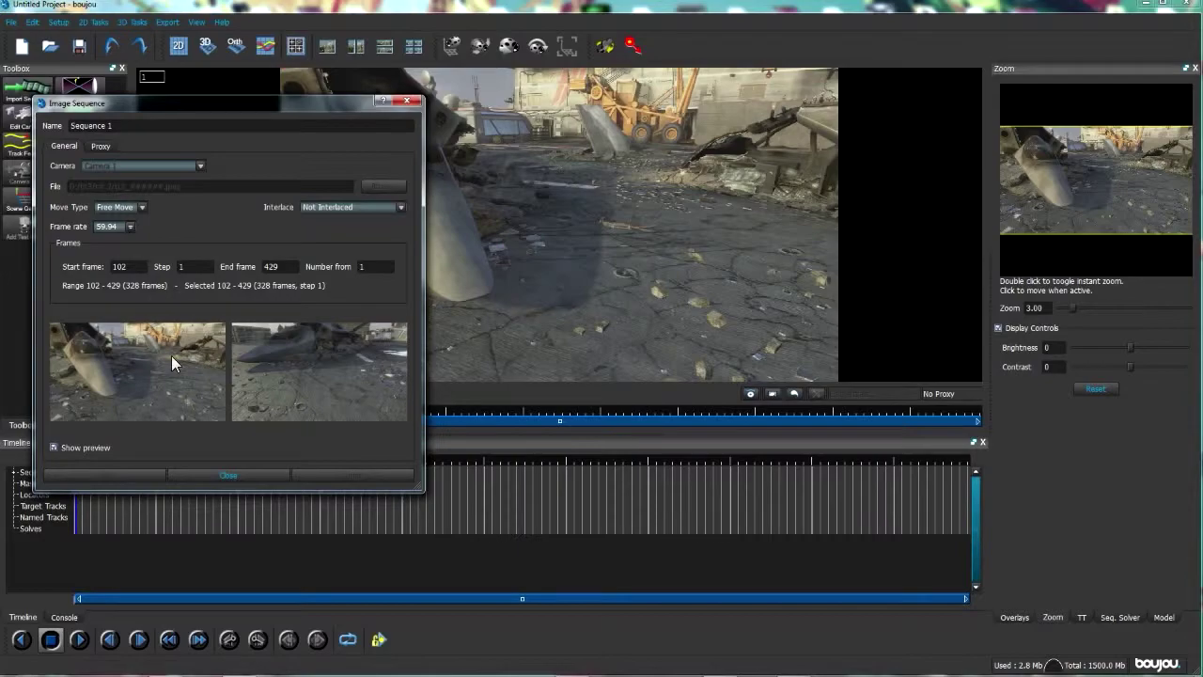
click(220, 475)
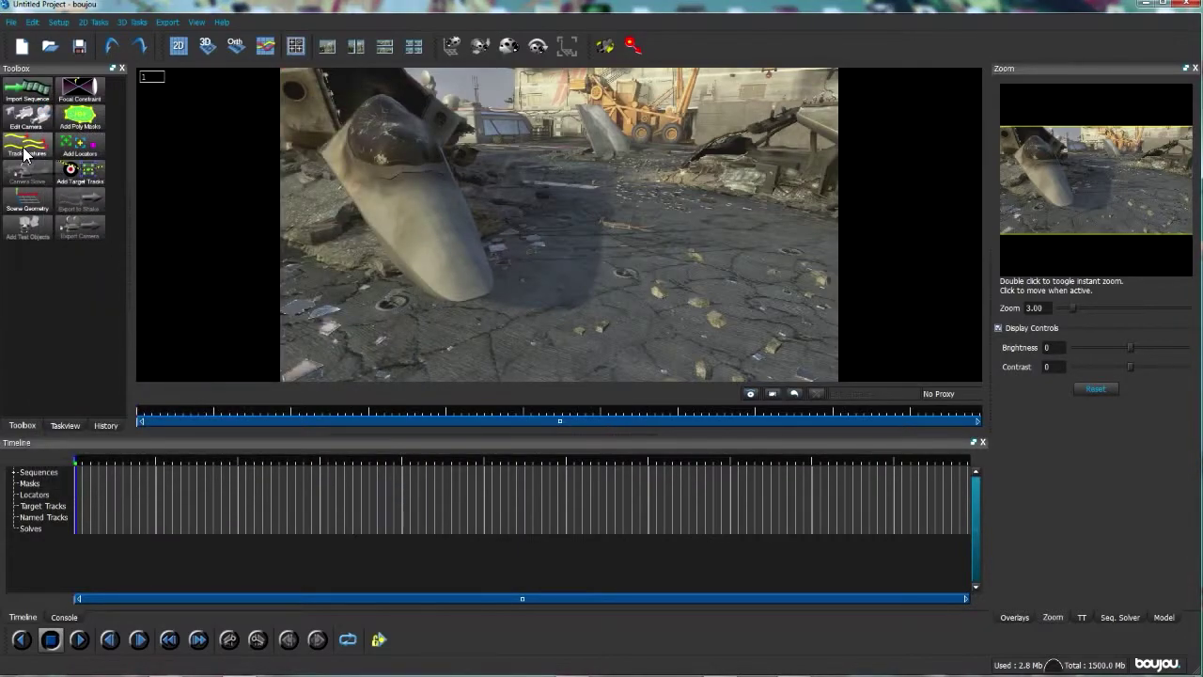
Raise the advanced feature tracking sensitivity and track features across all frames of Sequence 1.
click(25, 155)
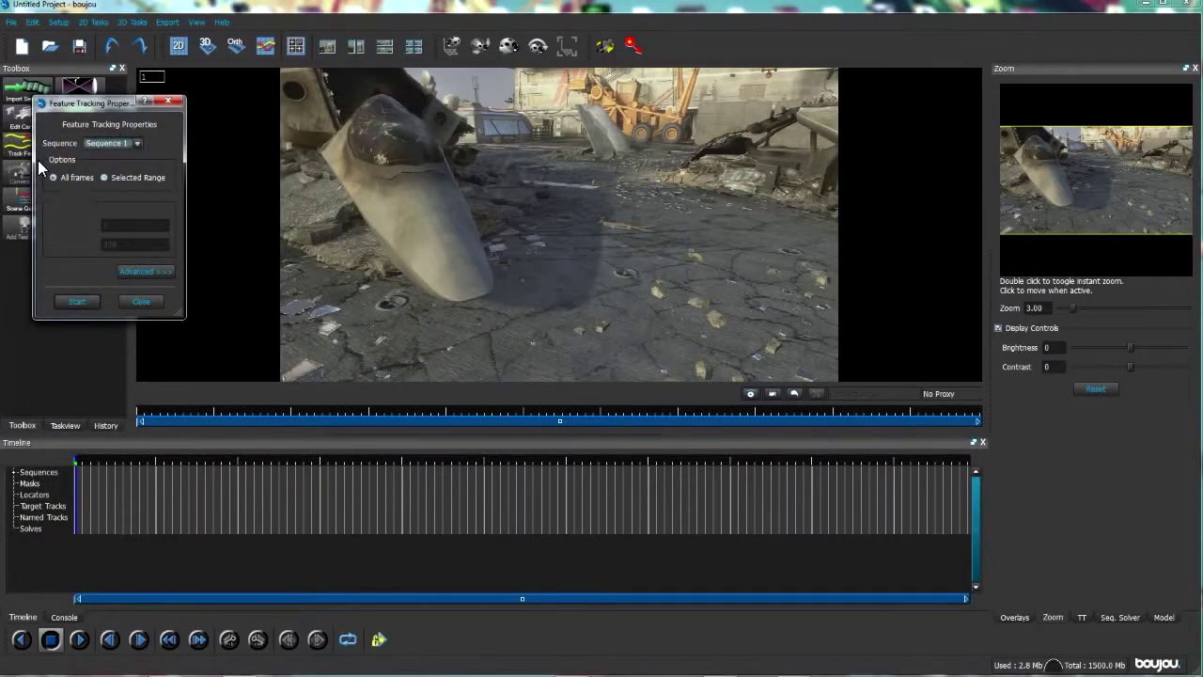
click(127, 270)
click(317, 198)
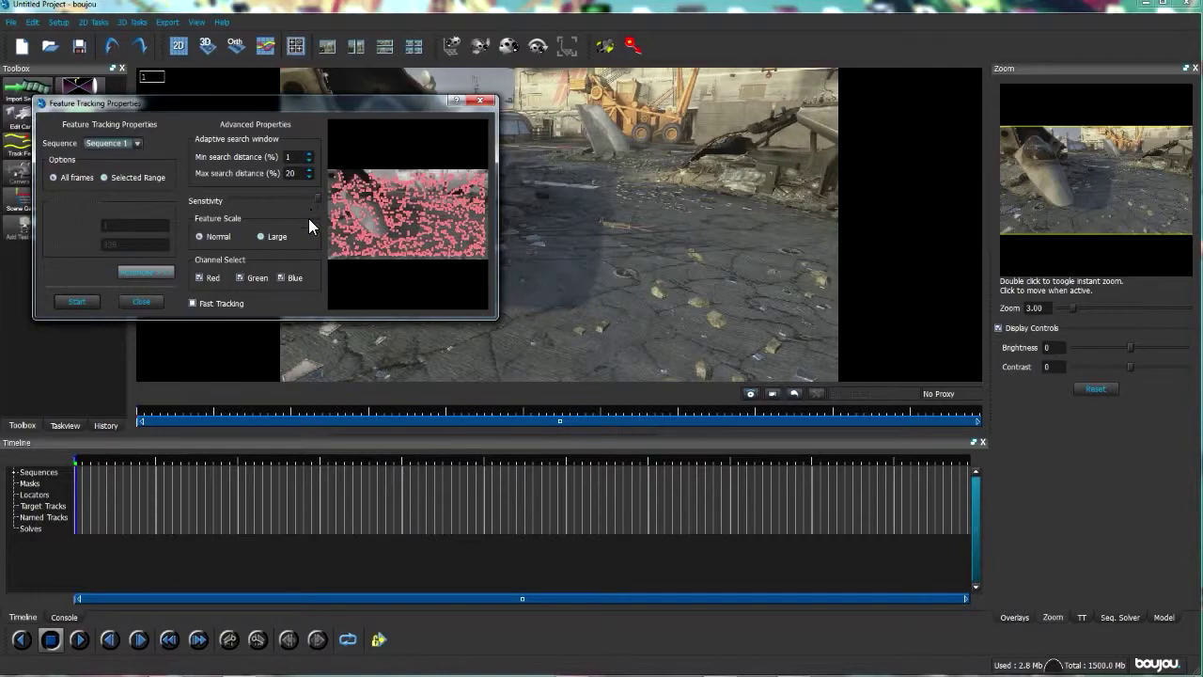
click(92, 302)
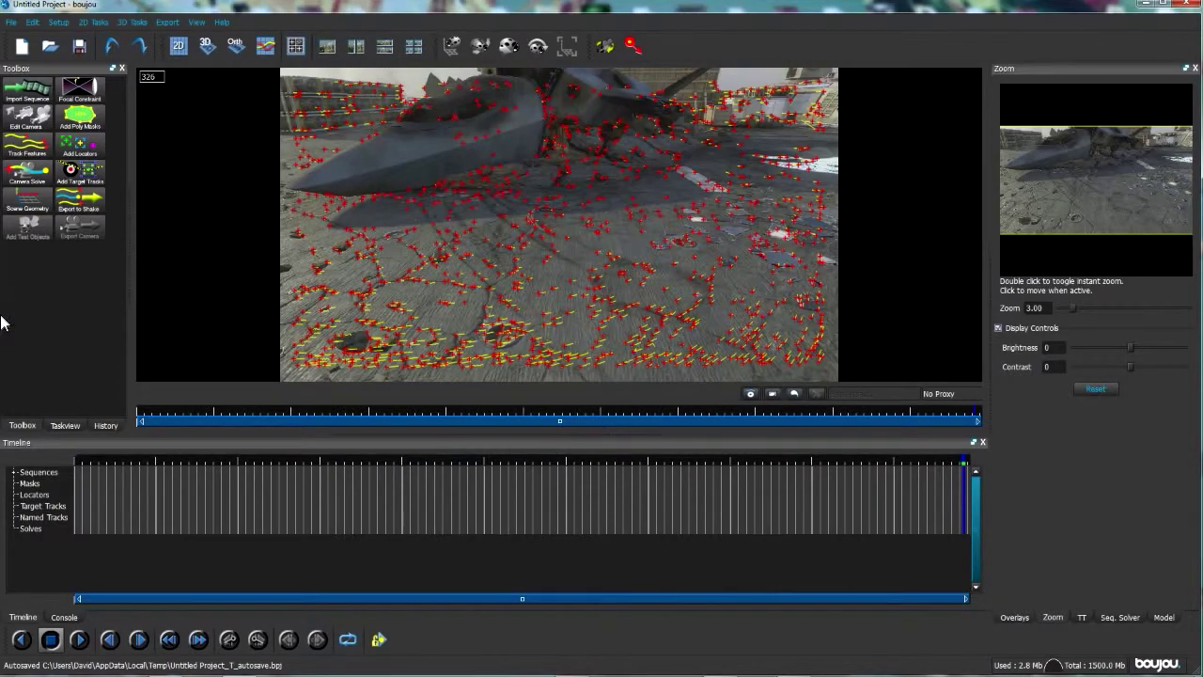
Run the camera solve on all frames of Sequence 1 with camera path smoothness optimized, and scrub through the solved tracks.
click(32, 176)
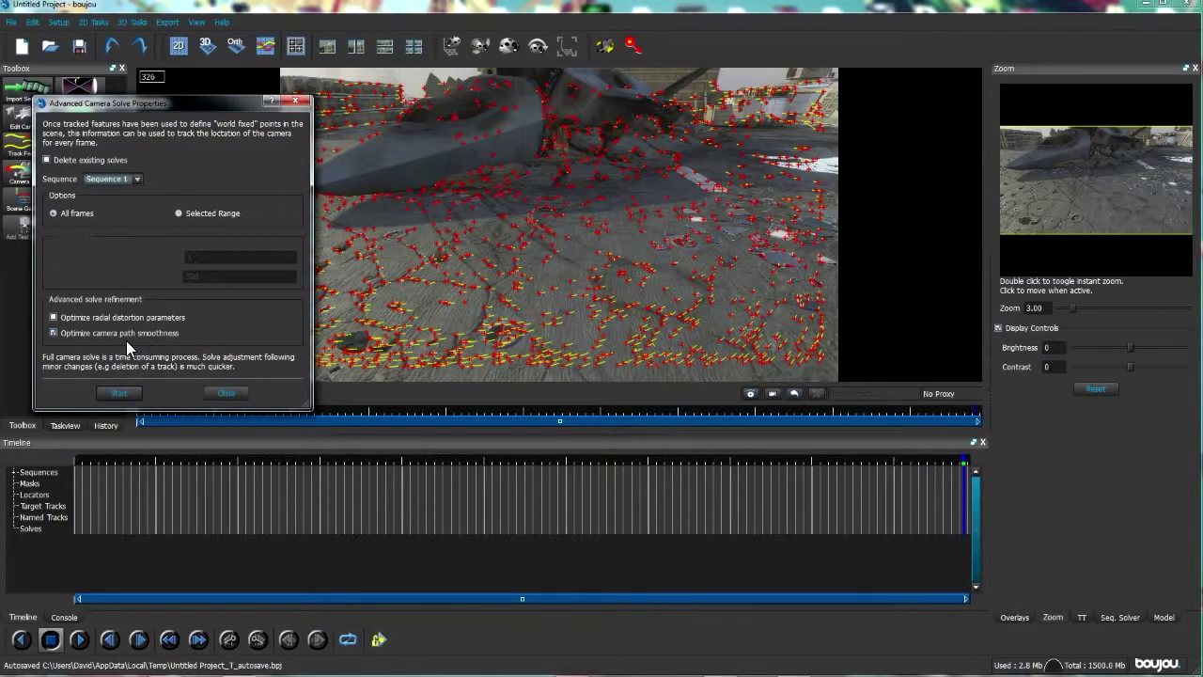
click(119, 393)
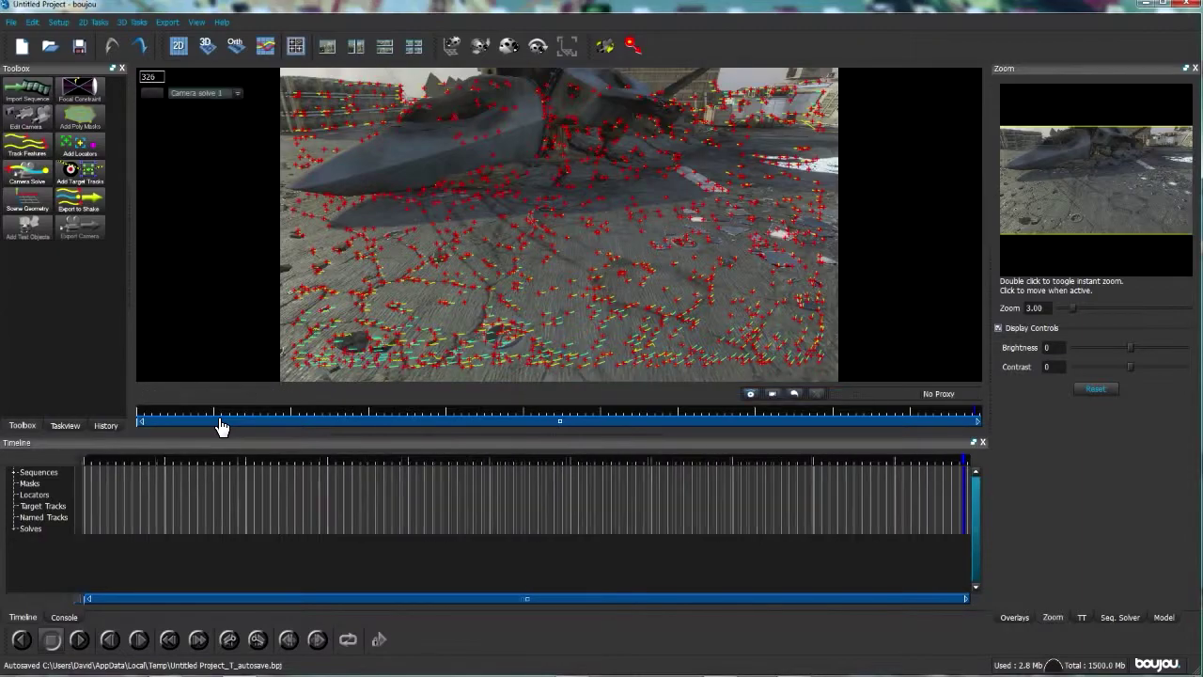
drag(496, 494, 570, 464)
drag(703, 458, 306, 506)
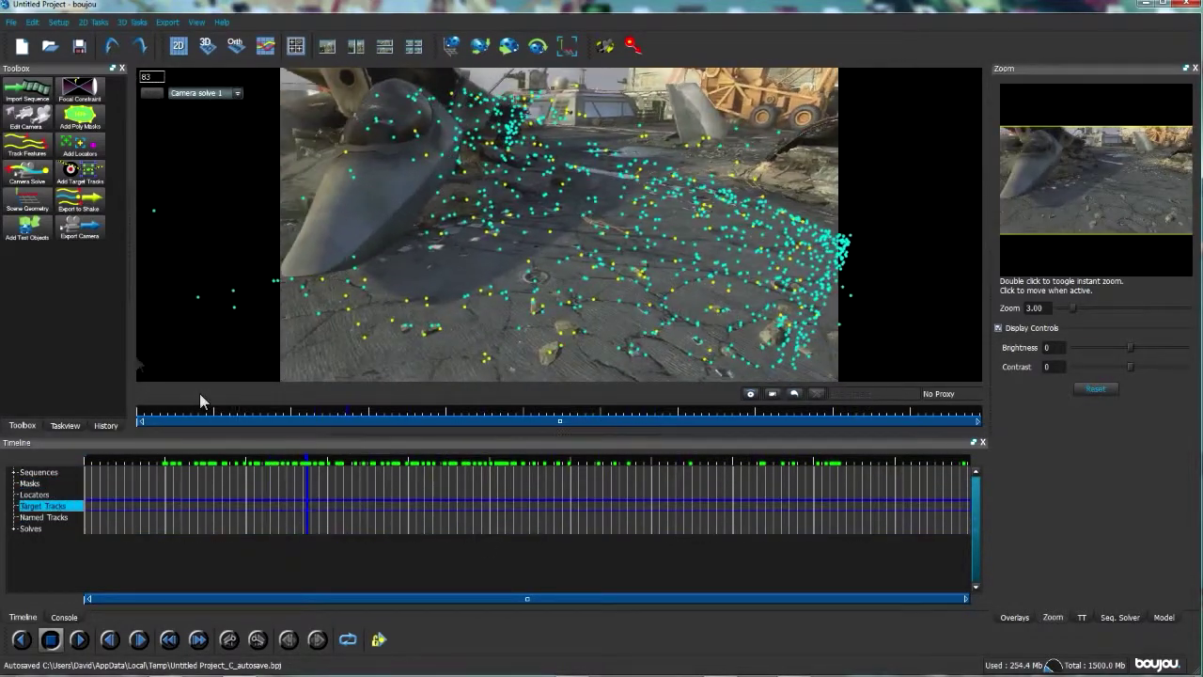
At frame 245, add an x-axis coordinate frame hint to the scene geometry and connect it to tracks 440 and 1262.
click(28, 200)
drag(159, 102, 133, 98)
drag(265, 512, 746, 495)
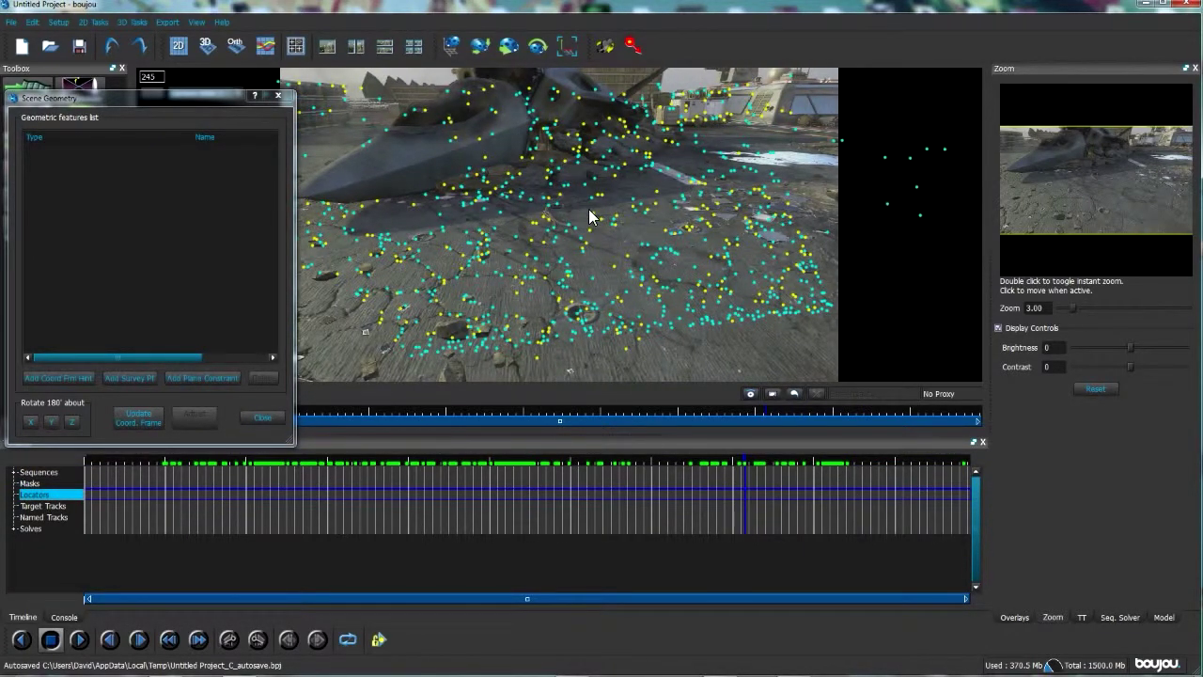
click(29, 378)
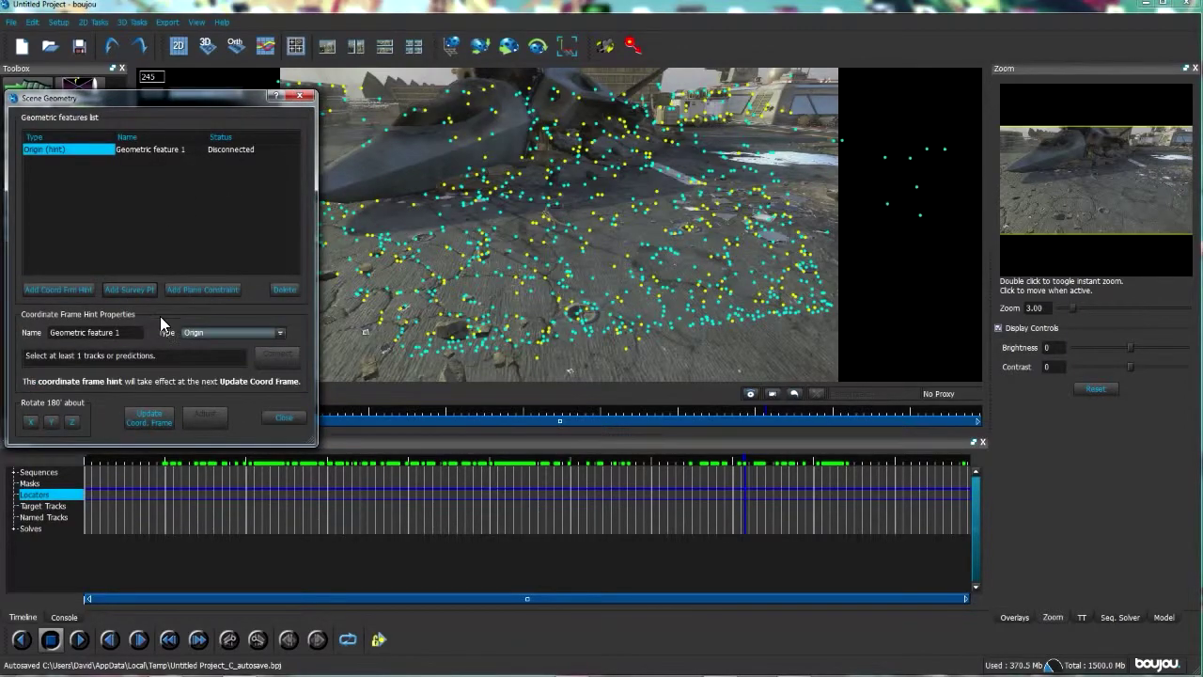
click(279, 332)
click(206, 354)
click(441, 225)
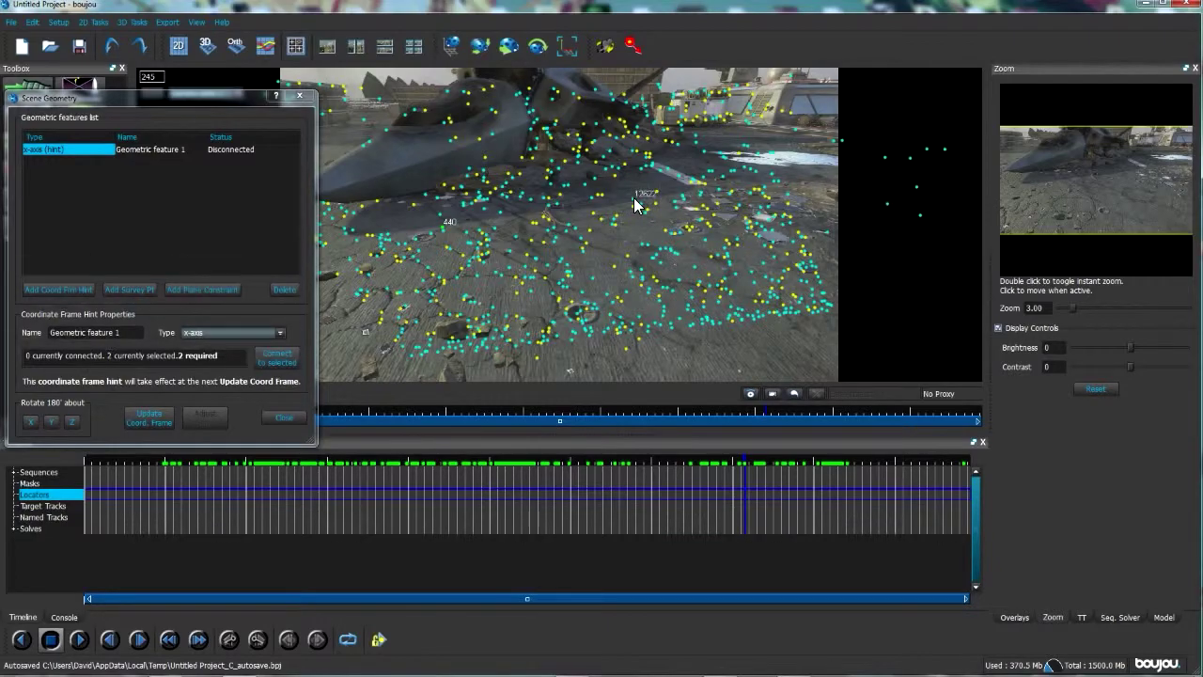
click(259, 361)
Add a z-axis coordinate frame hint connected to track 440 and a ground track nearer the camera.
click(57, 289)
click(201, 332)
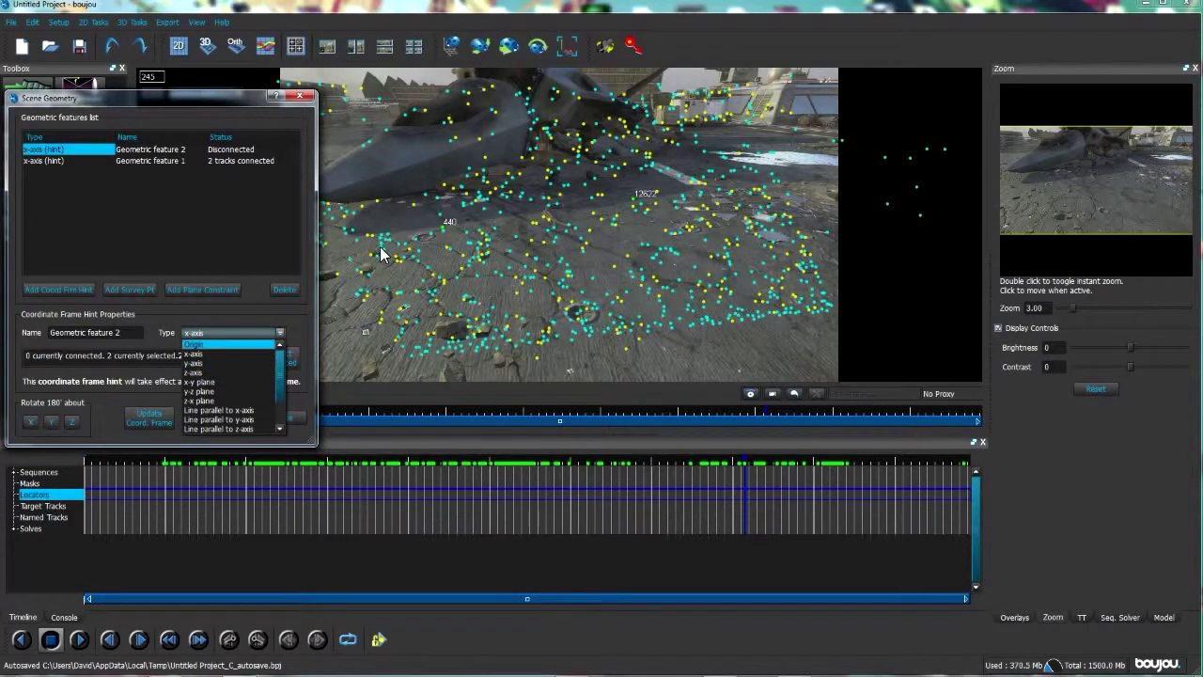
click(225, 371)
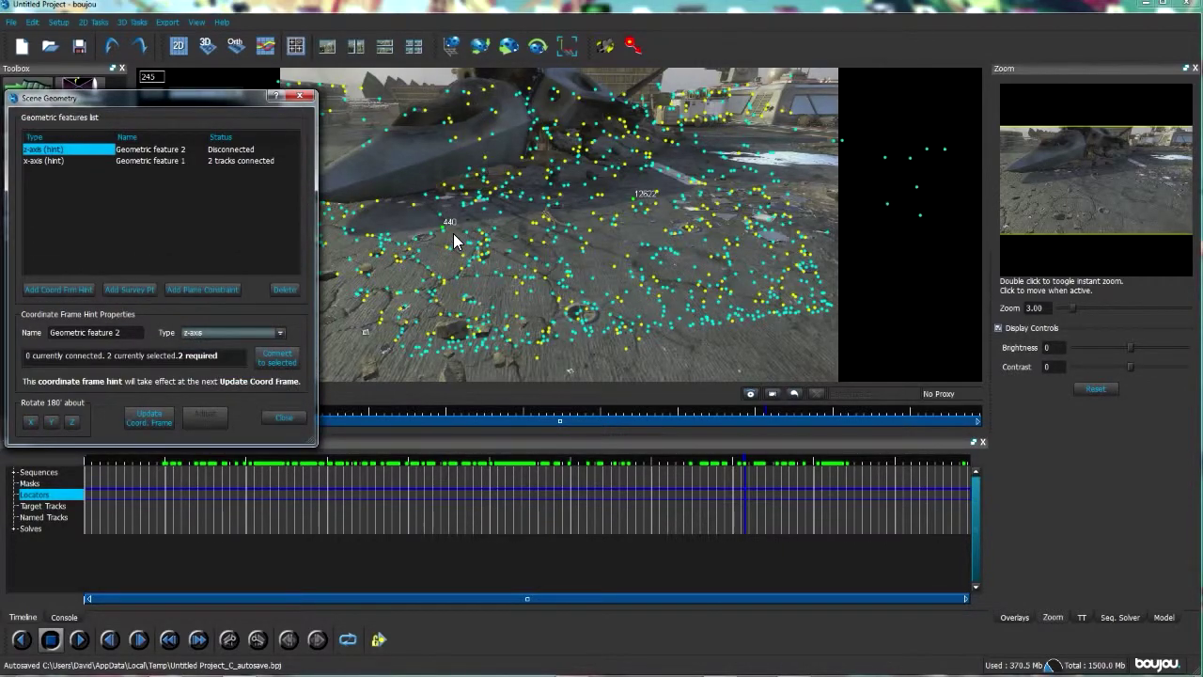
click(453, 233)
click(442, 225)
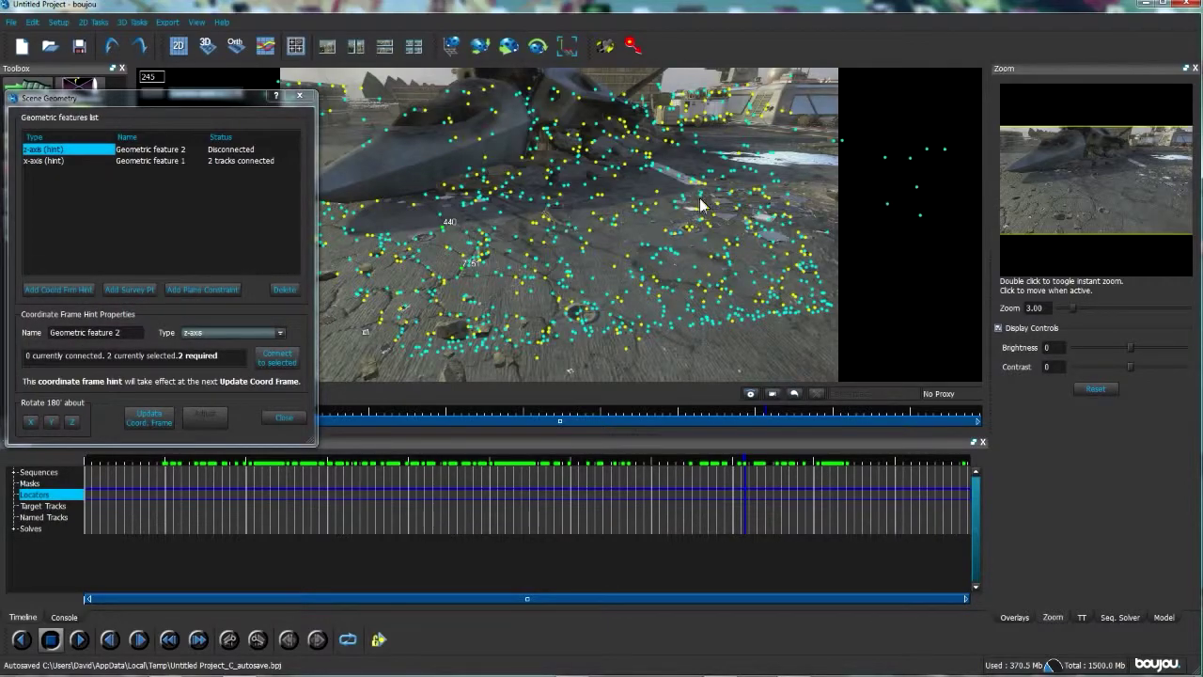
click(271, 360)
Add an Origin hint connected to track 440 and update the coordinate frame.
click(42, 290)
click(202, 332)
click(208, 344)
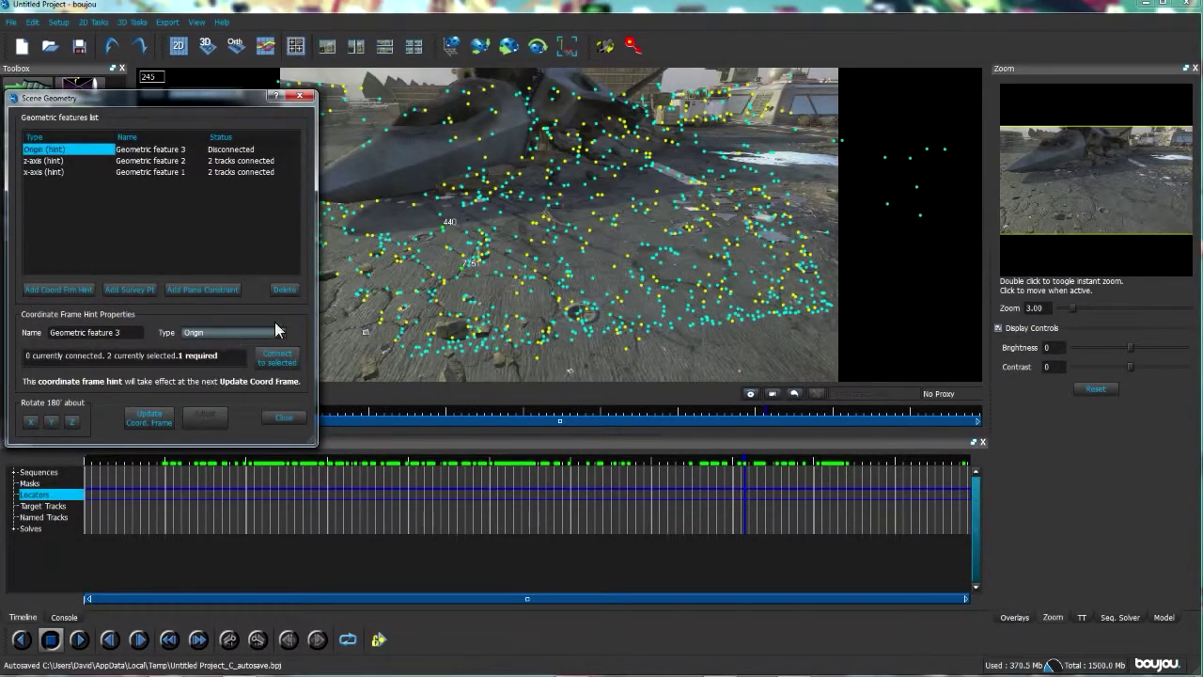
click(499, 244)
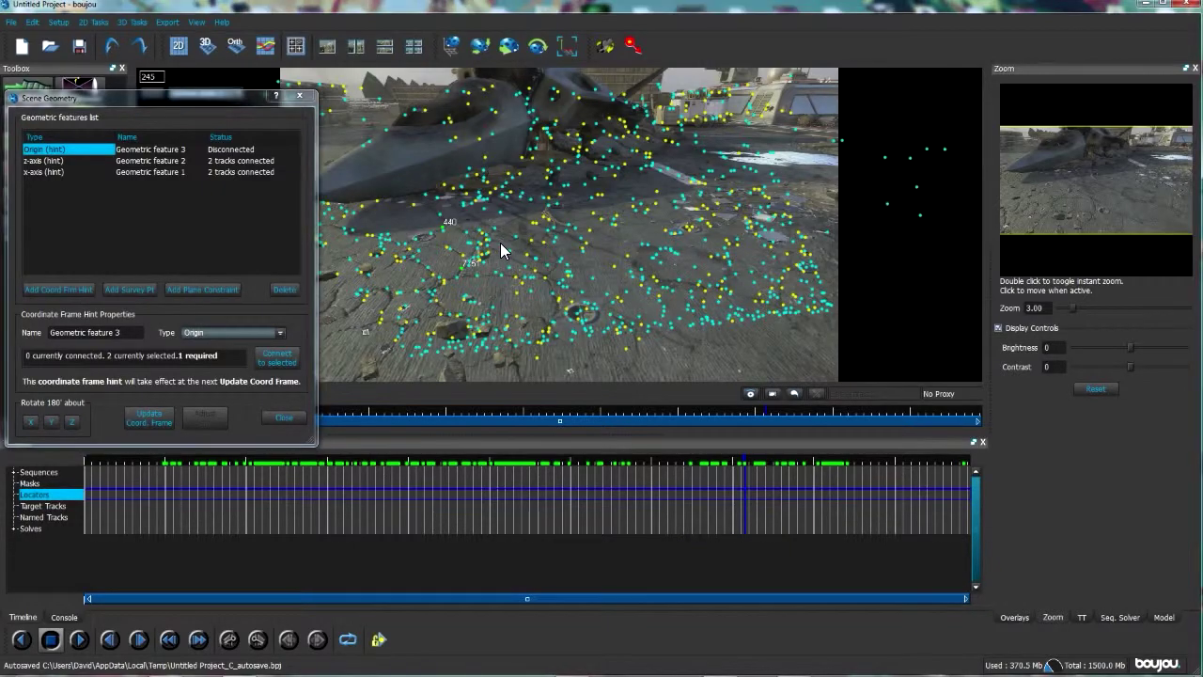
click(443, 225)
click(277, 359)
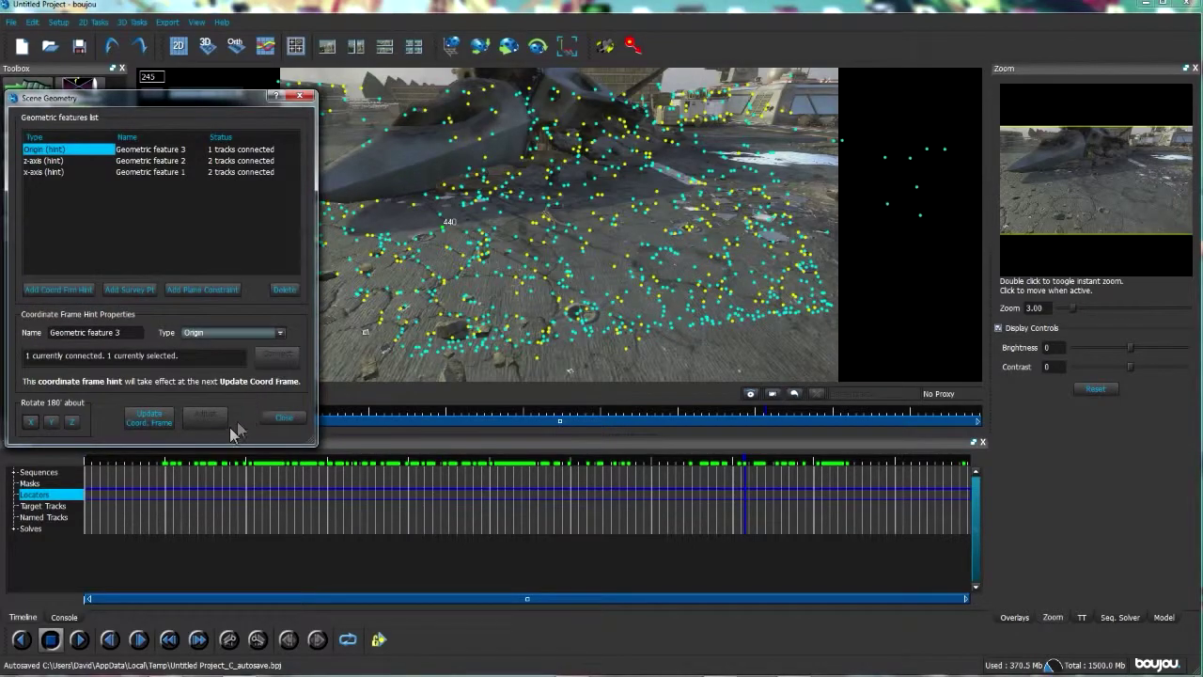
click(141, 418)
click(284, 417)
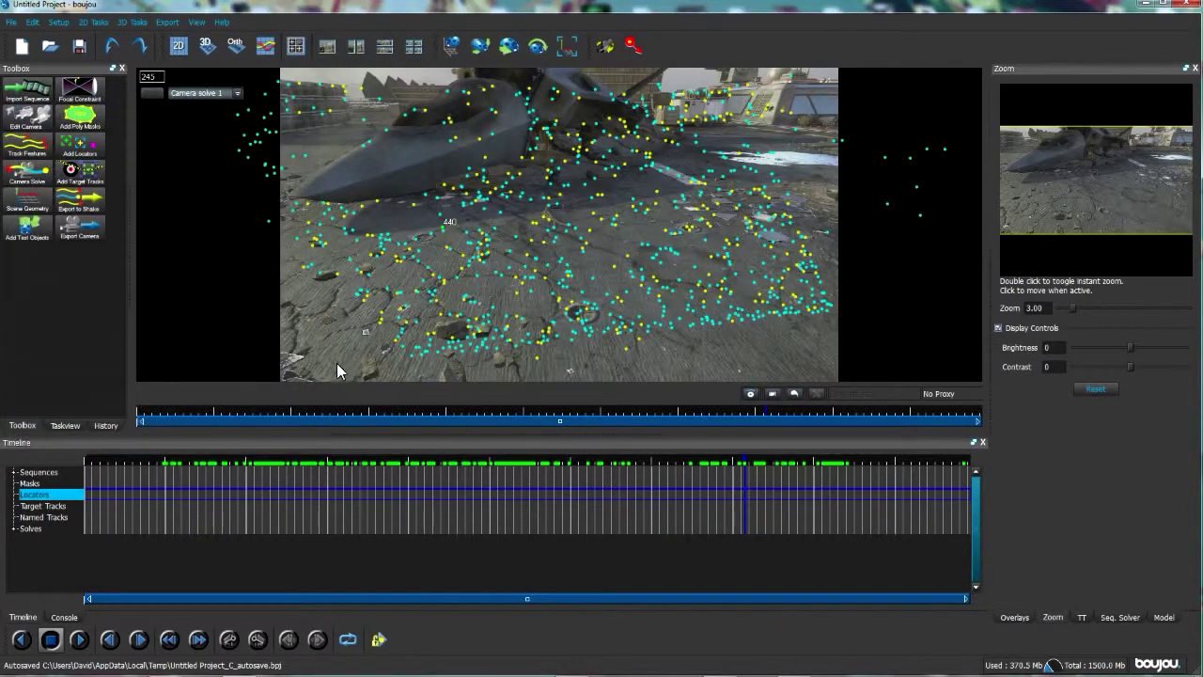
Add a solid Ladybird test object to the scene and scrub through the sequence to check how it tracks.
click(30, 229)
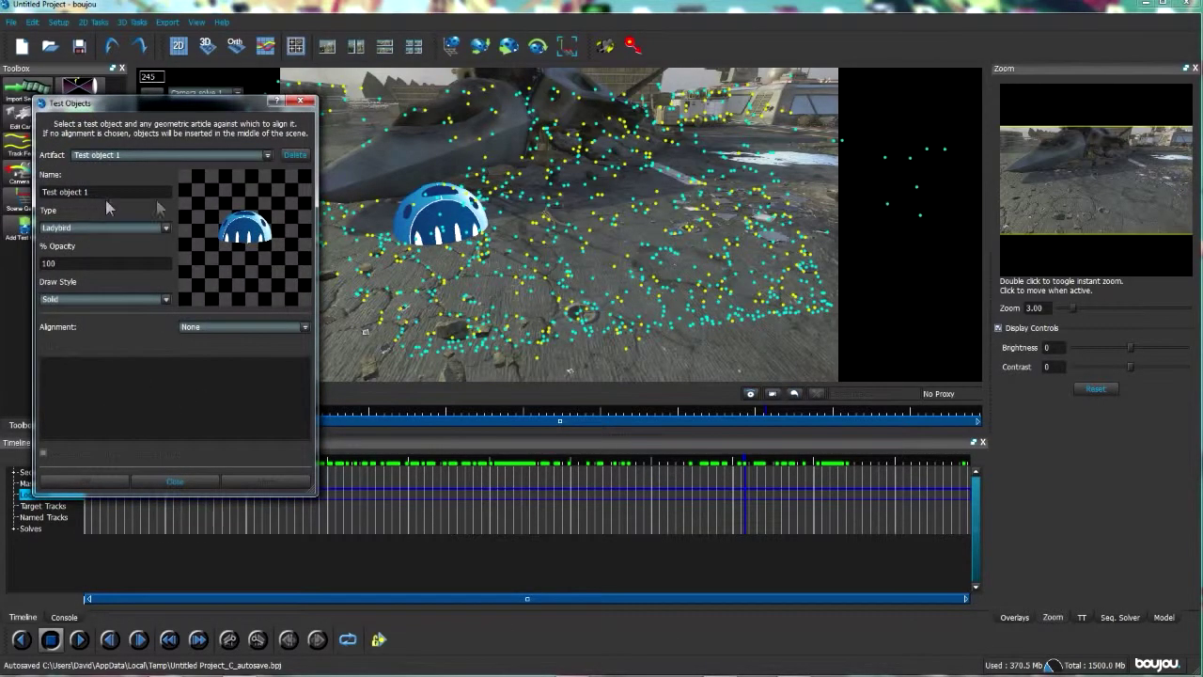
click(176, 482)
drag(126, 500, 842, 474)
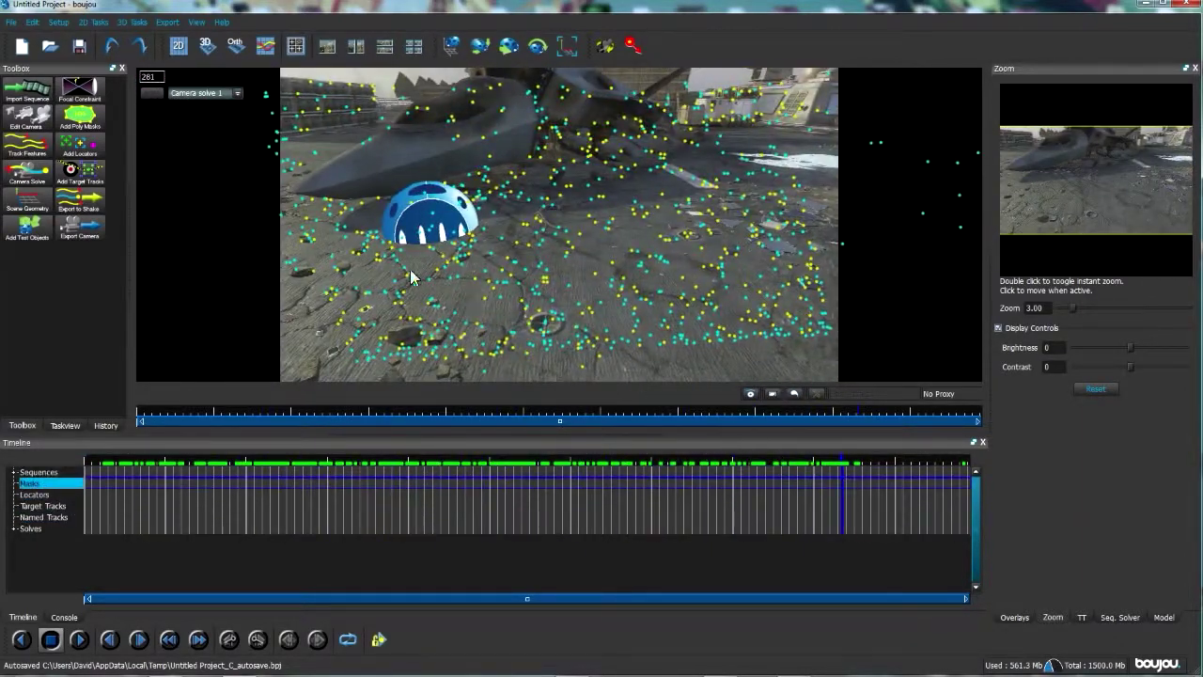
Begin exporting the camera solve and choose the bt3 folder on drive D as the destination.
click(167, 22)
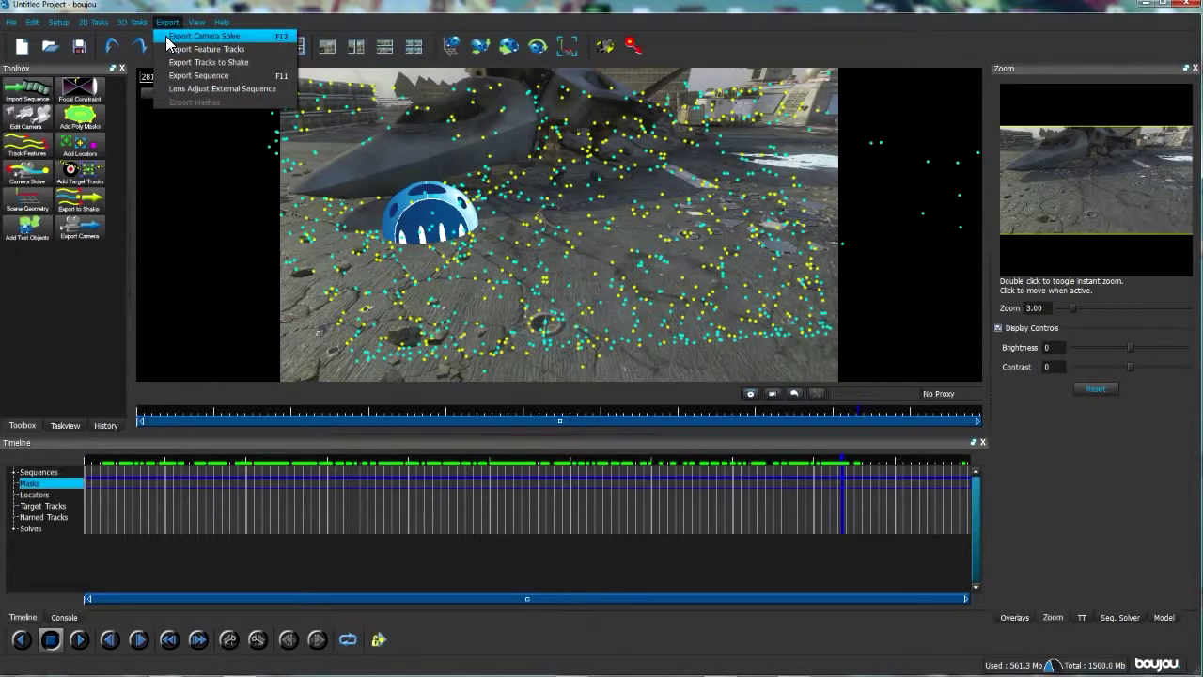
click(166, 36)
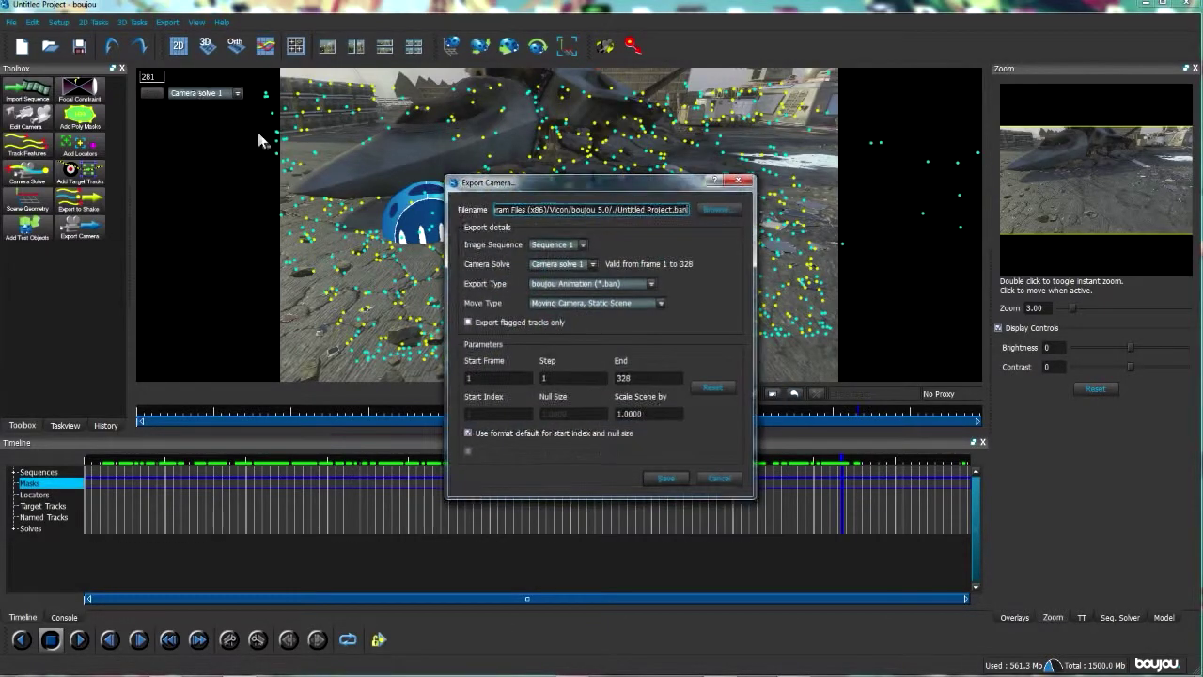
click(718, 210)
scroll(510, 416, down, 10)
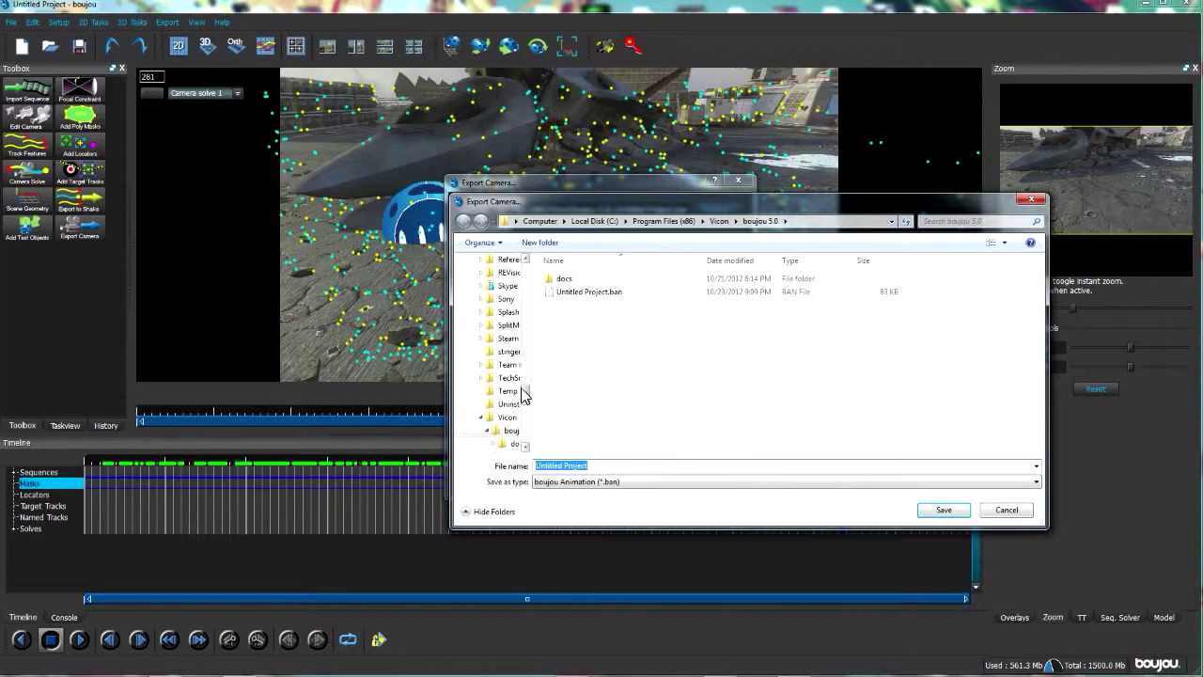
drag(527, 429, 535, 310)
scroll(535, 310, up, 5)
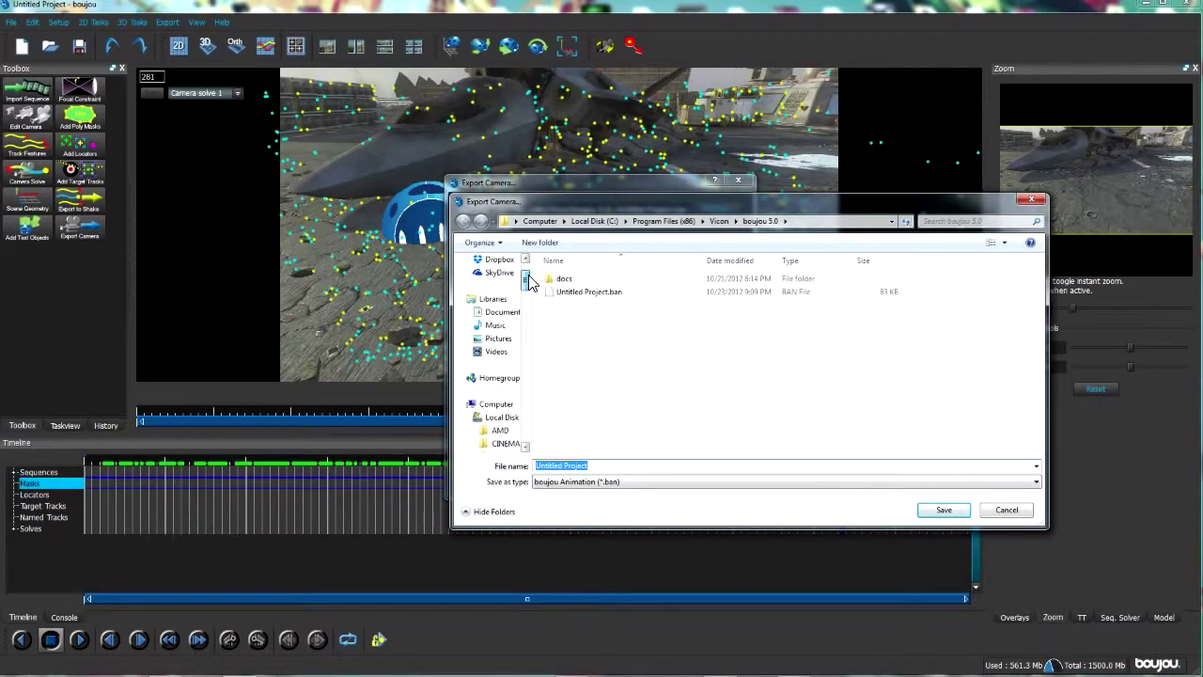
click(503, 404)
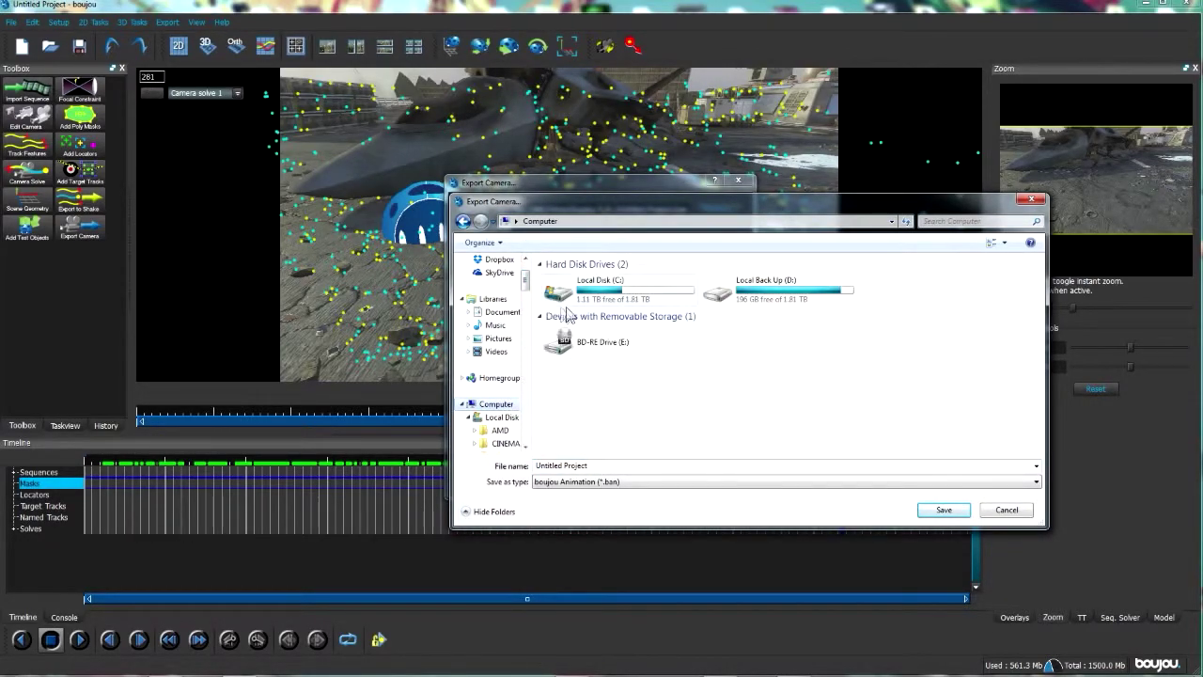
double_click(772, 293)
double_click(806, 357)
click(726, 303)
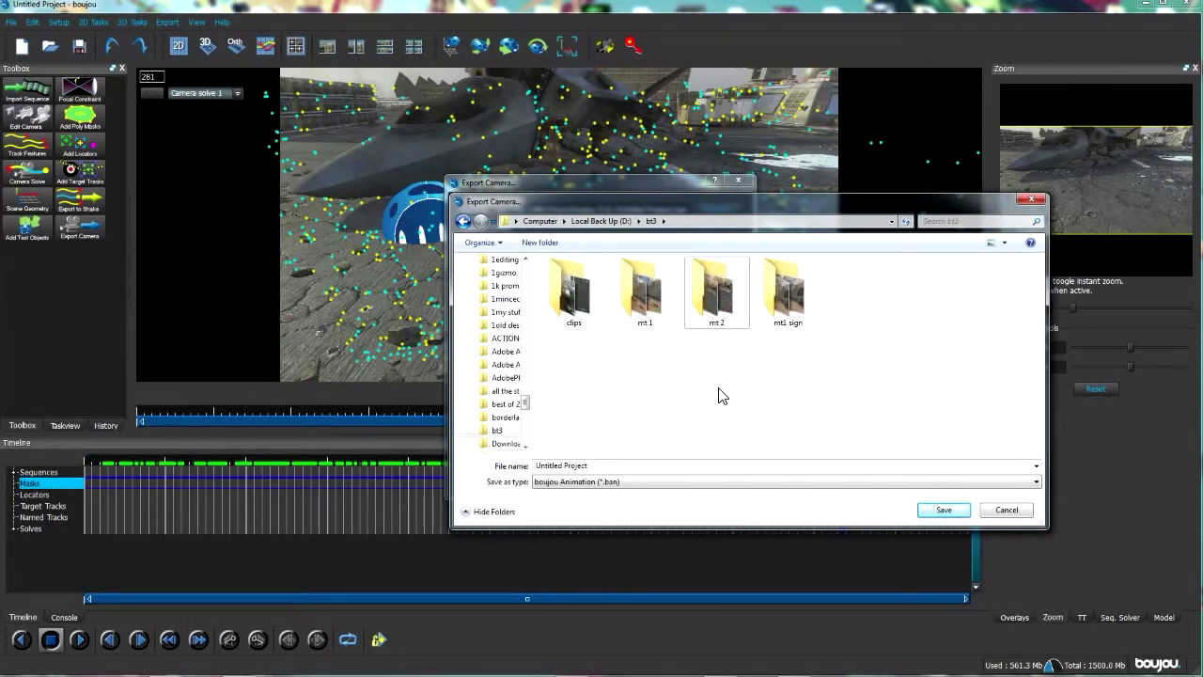
Name the camera export "motion track 2" and set its format to Cinema 4D (*.c4d).
click(667, 465)
text(mtoi)
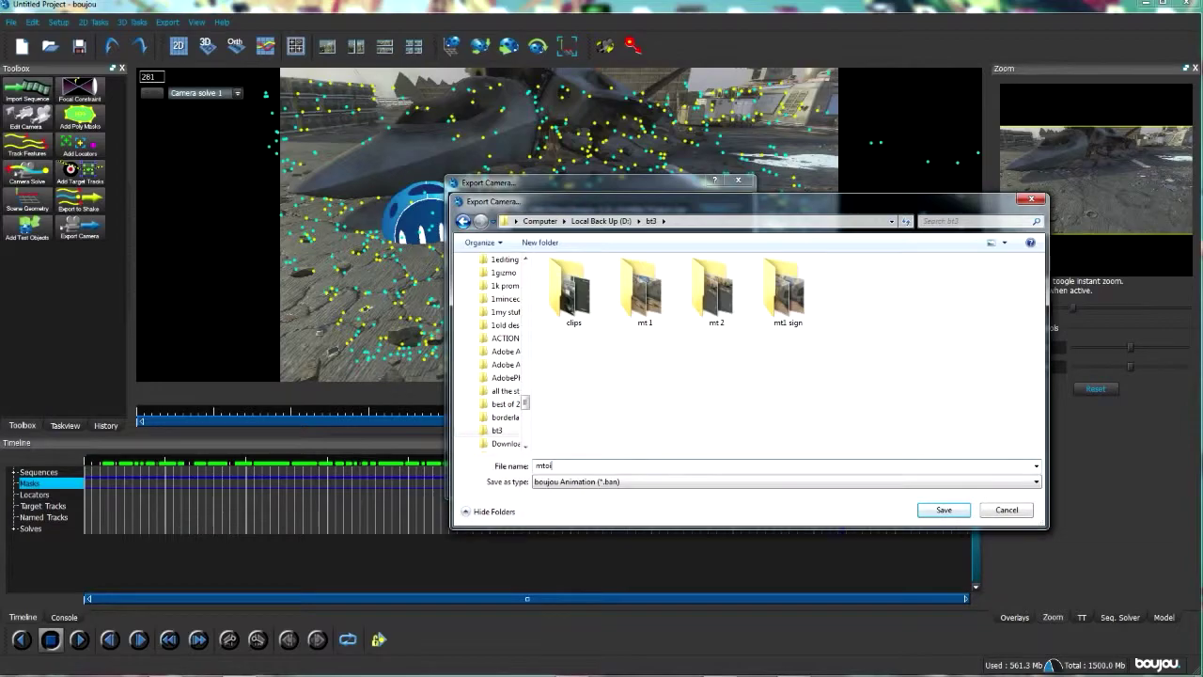
key(BackSpace)
text(on track 2)
click(609, 482)
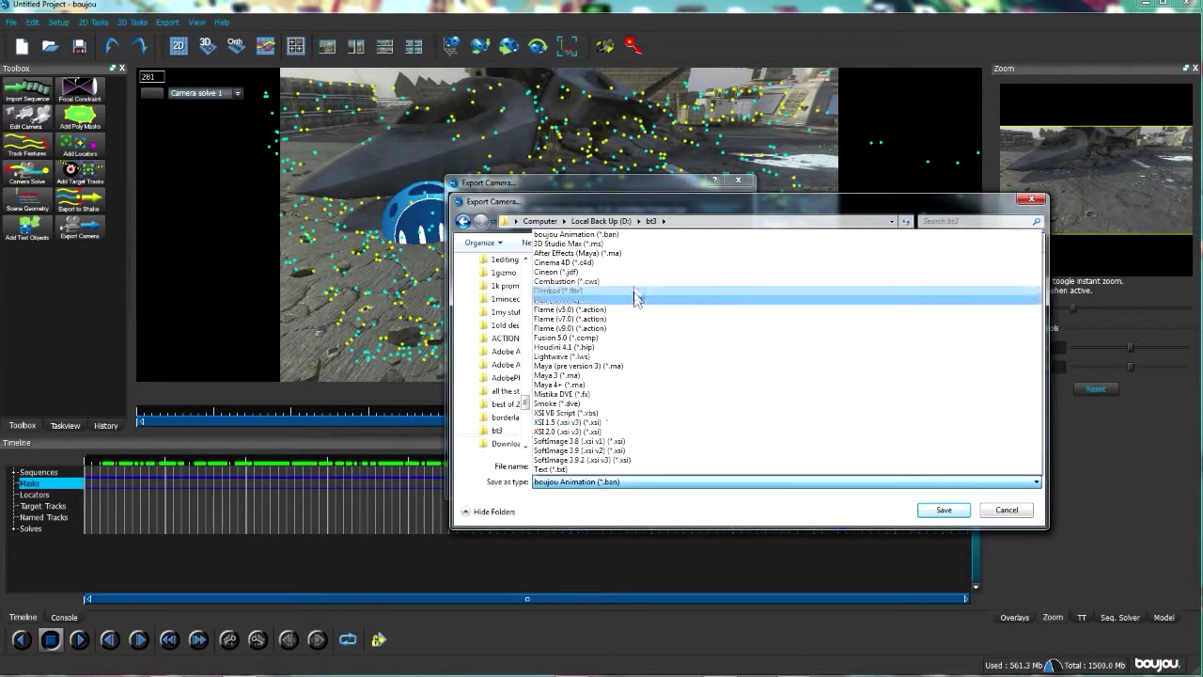
click(634, 263)
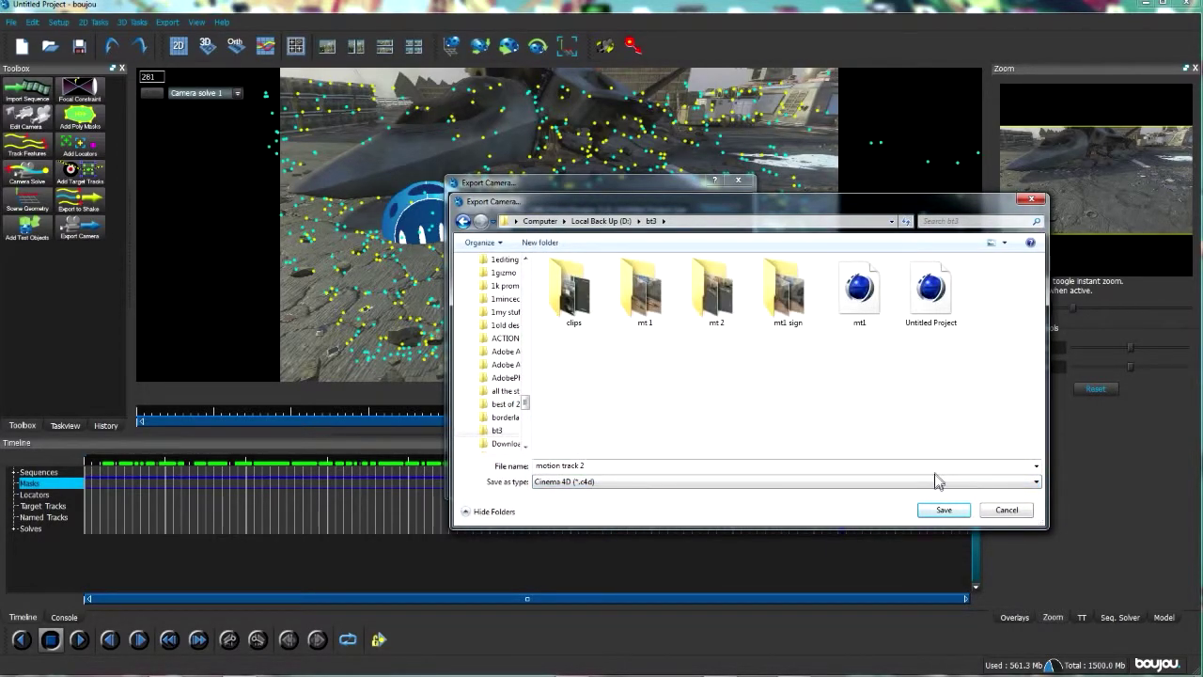
click(941, 509)
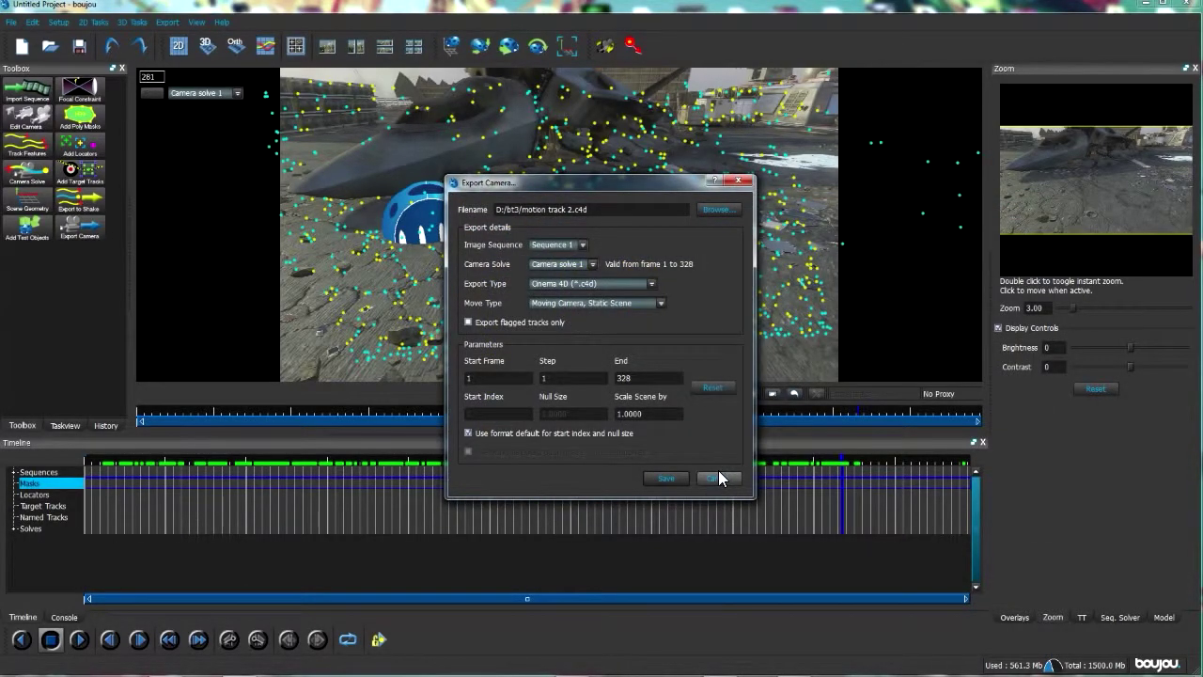
Save the camera export, and open the exported motion track 2 file from the bt3 folder in Cinema 4D.
click(658, 479)
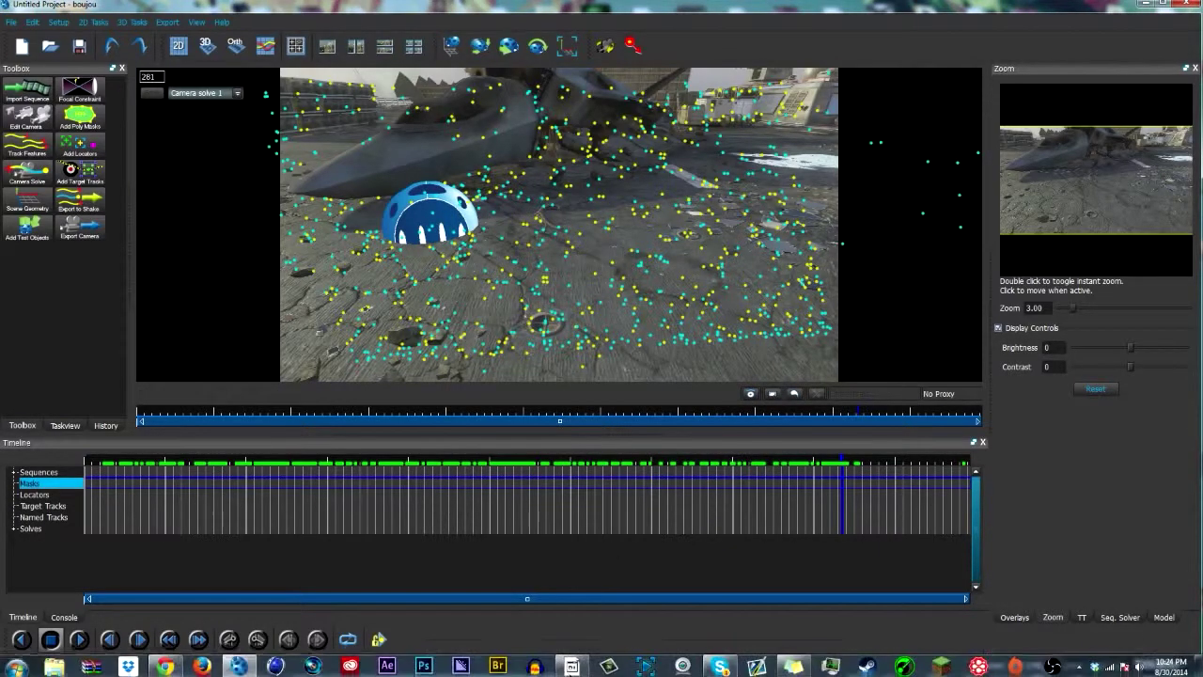
click(115, 664)
double_click(742, 208)
double_click(612, 299)
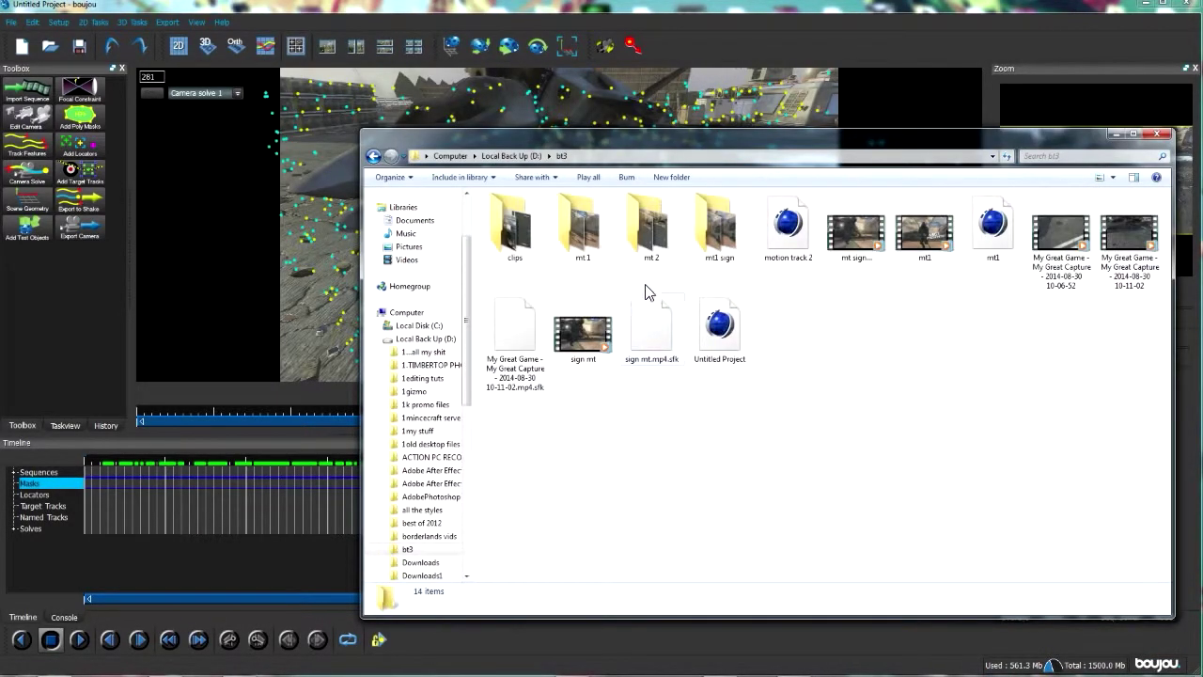
click(808, 232)
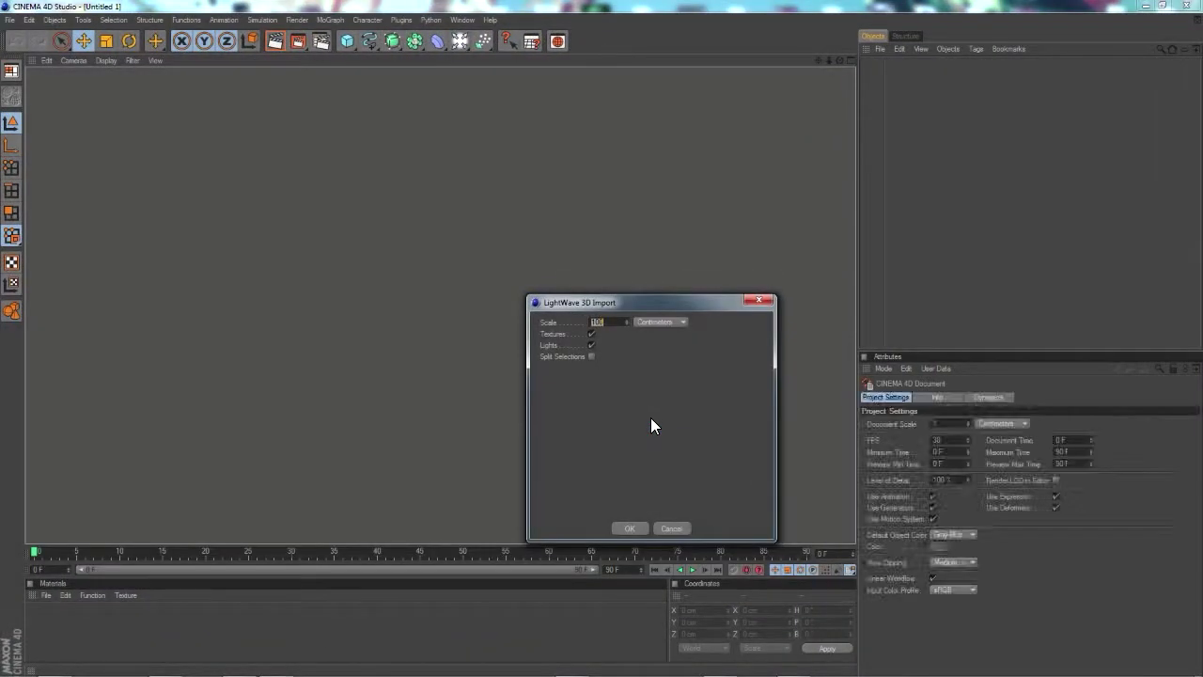
click(629, 528)
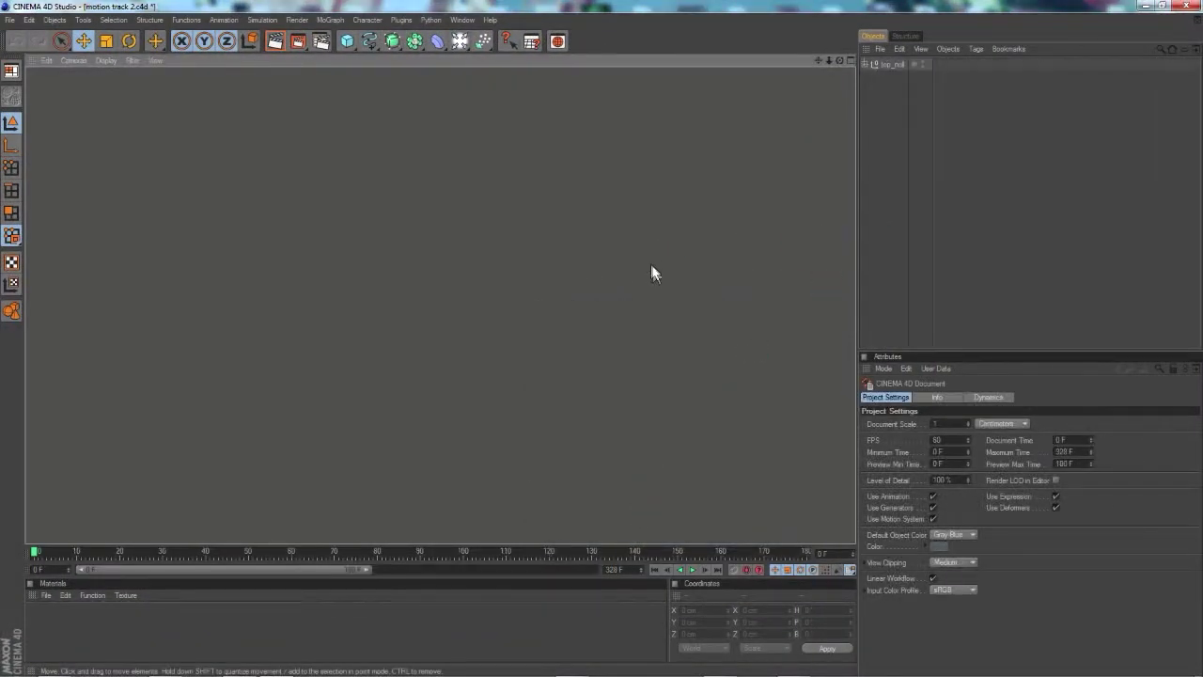
click(862, 63)
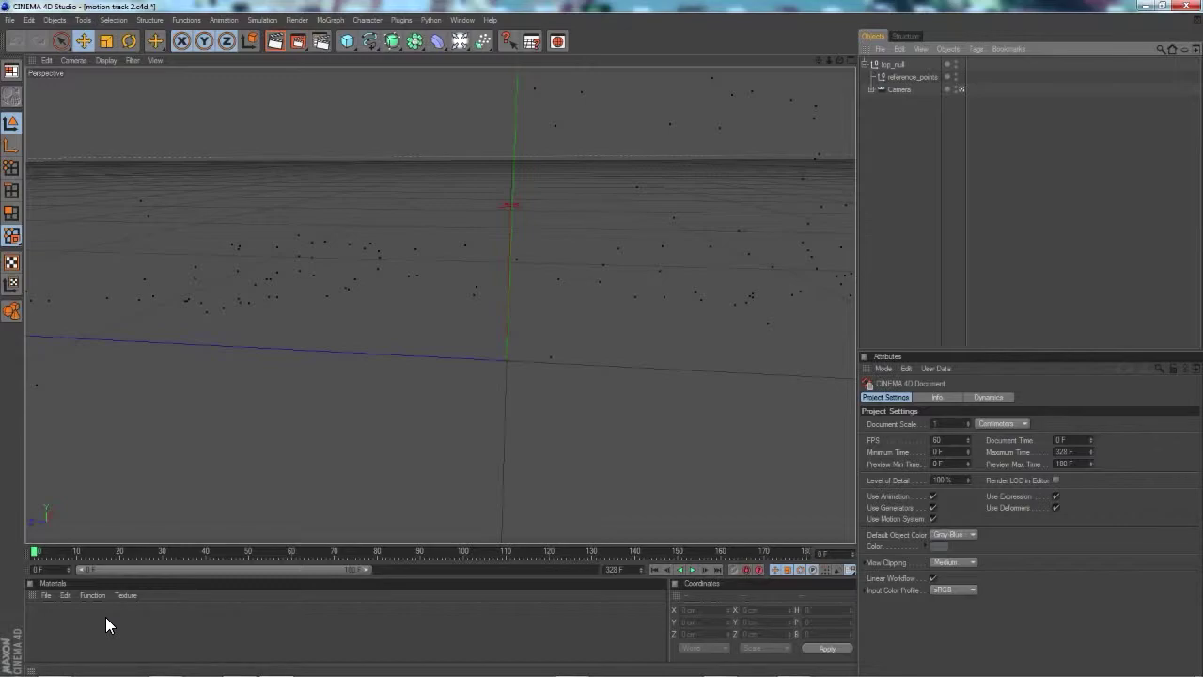
Create a new material and load the first image from the mt 2 folder as its Color texture without copying it to the document location.
double_click(38, 623)
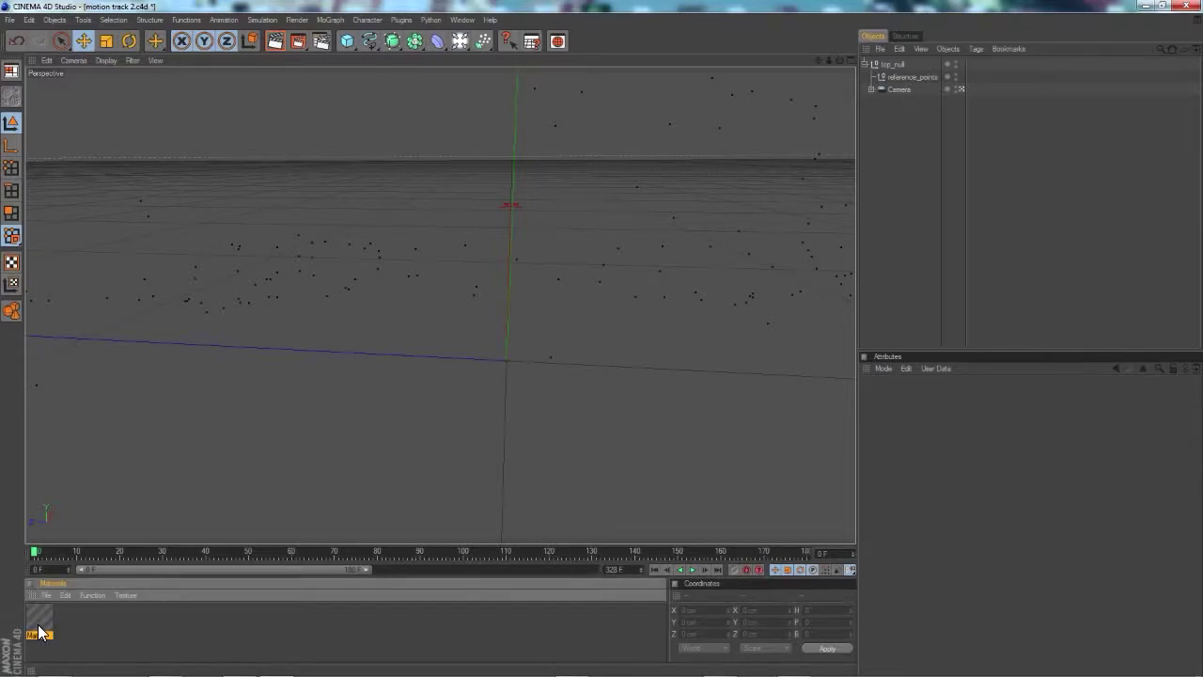
double_click(41, 618)
click(327, 181)
click(341, 205)
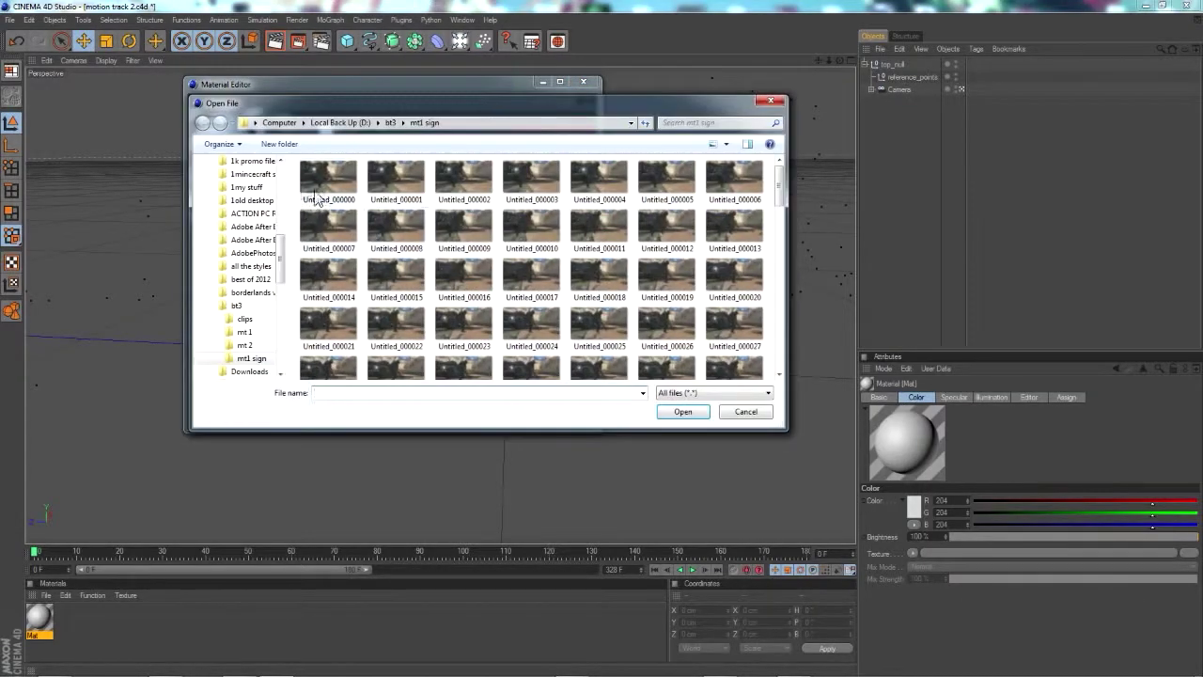
drag(332, 111, 507, 110)
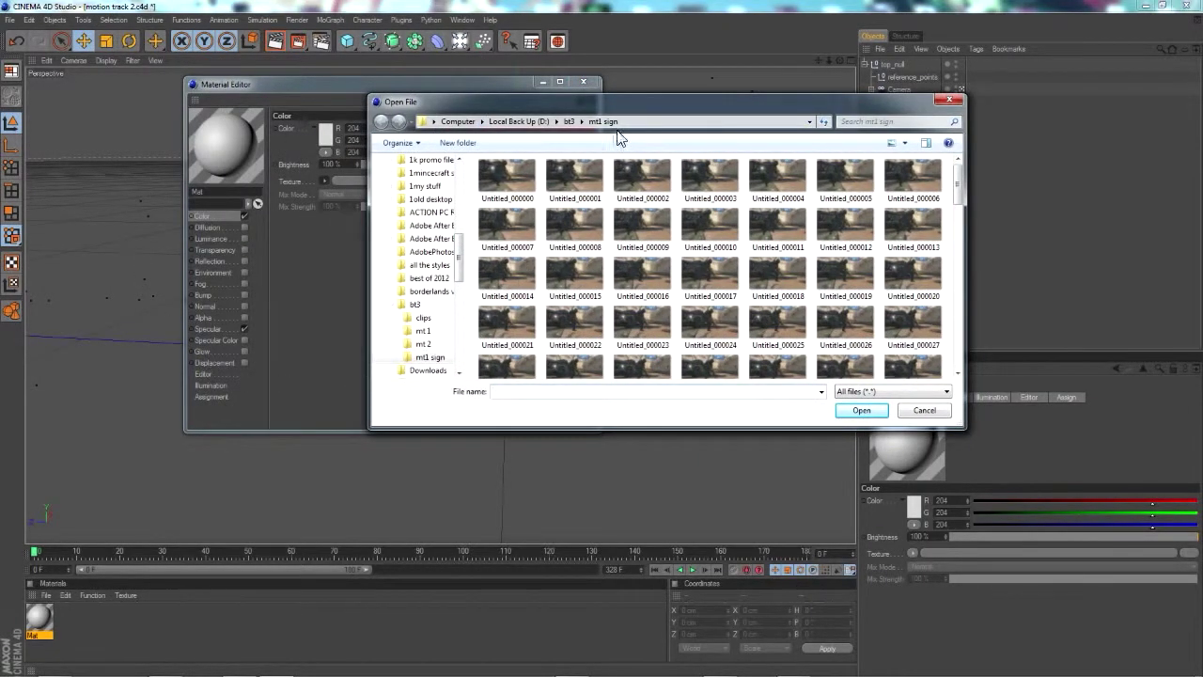
click(568, 121)
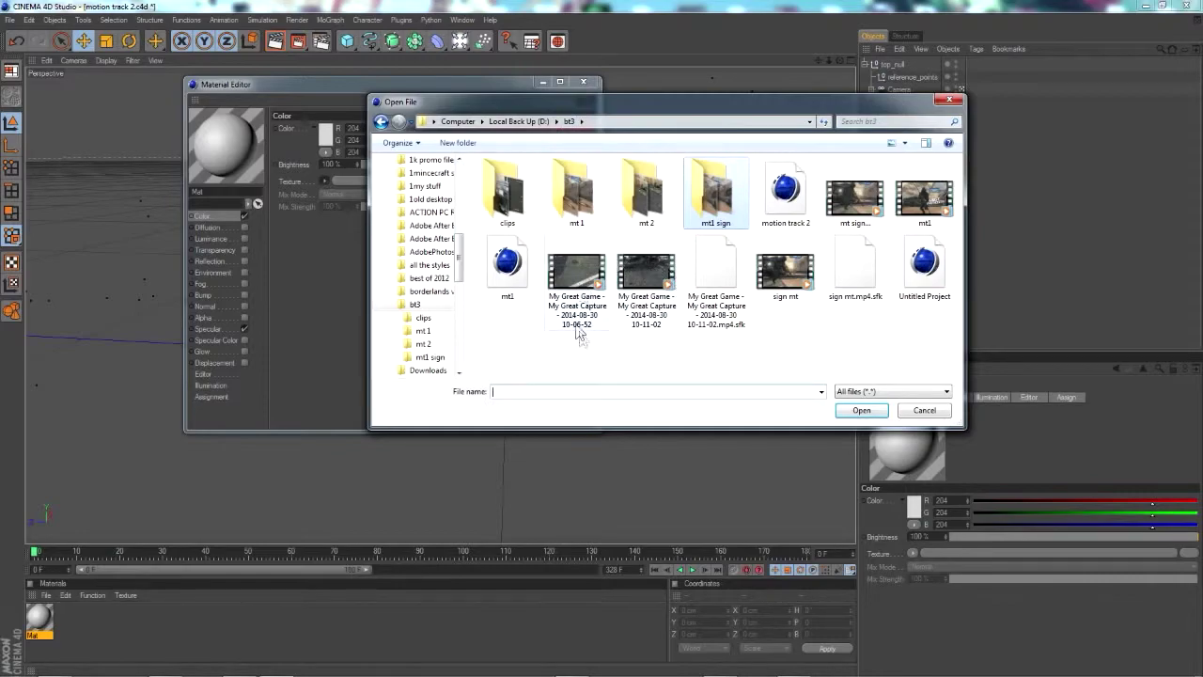
double_click(646, 197)
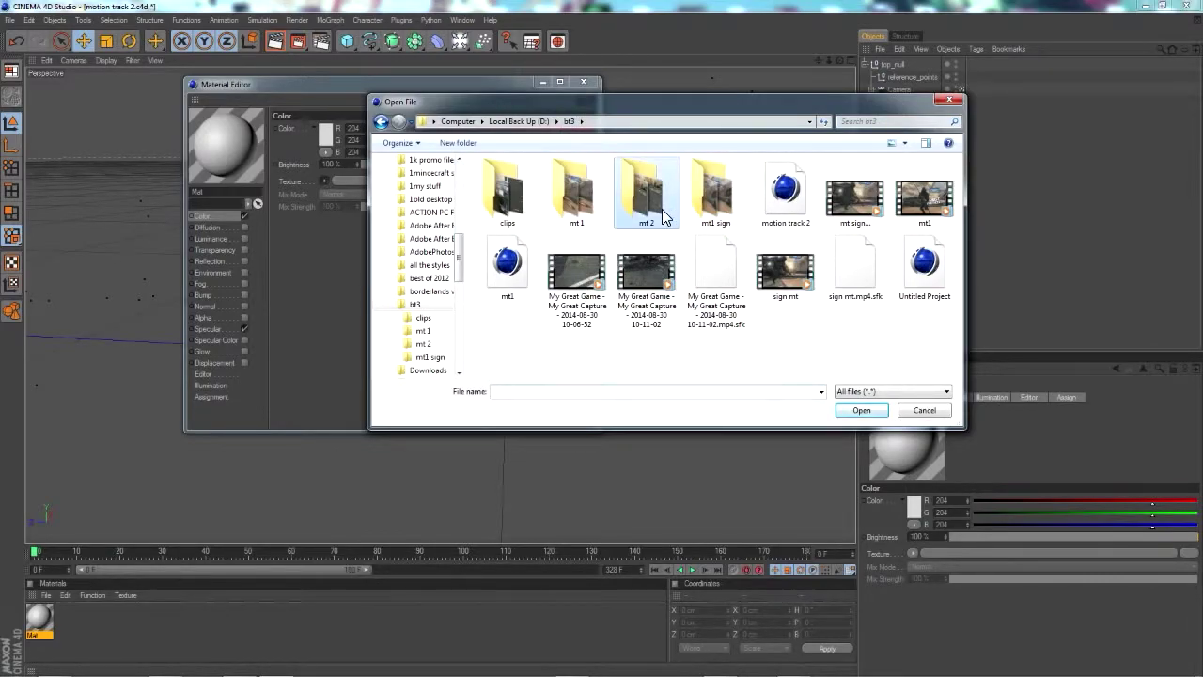
double_click(498, 175)
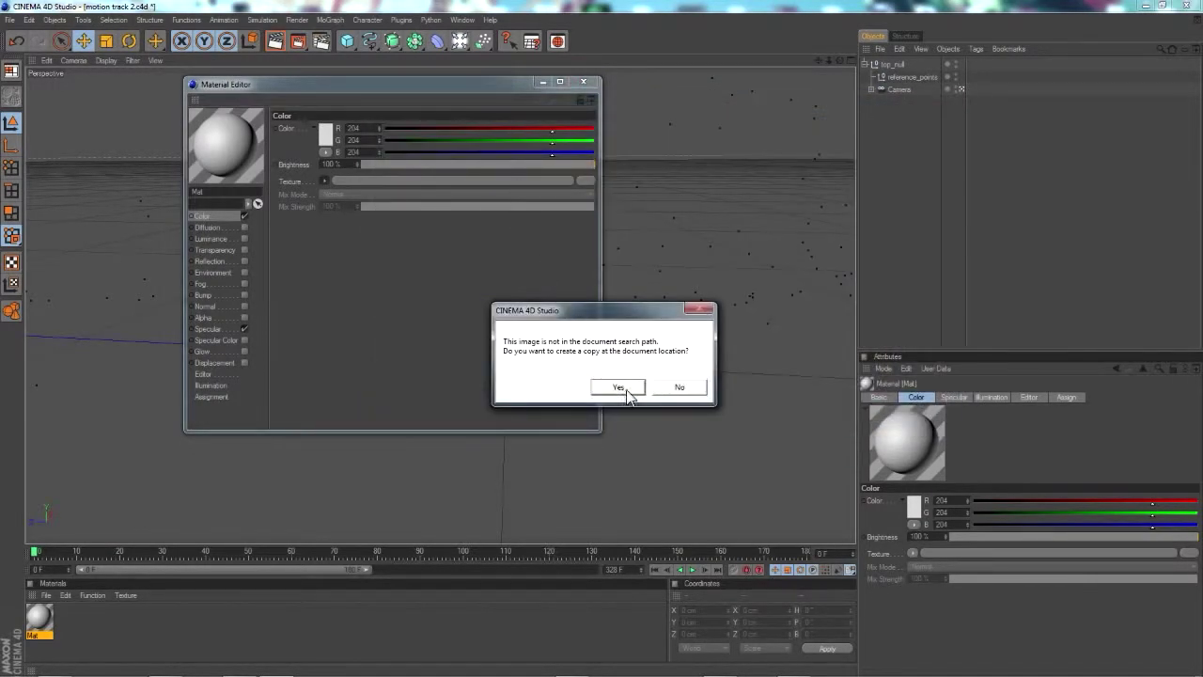
click(678, 386)
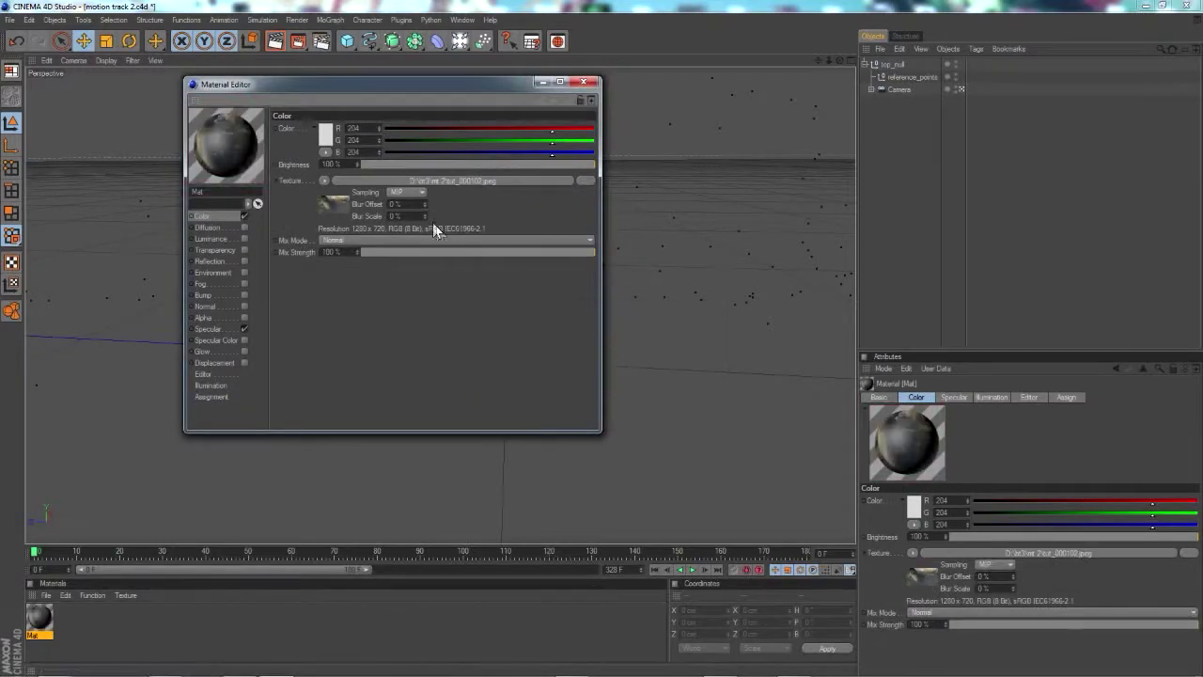
Calculate the movie frame range in the color texture's animation settings and close the Material Editor.
click(336, 178)
click(359, 112)
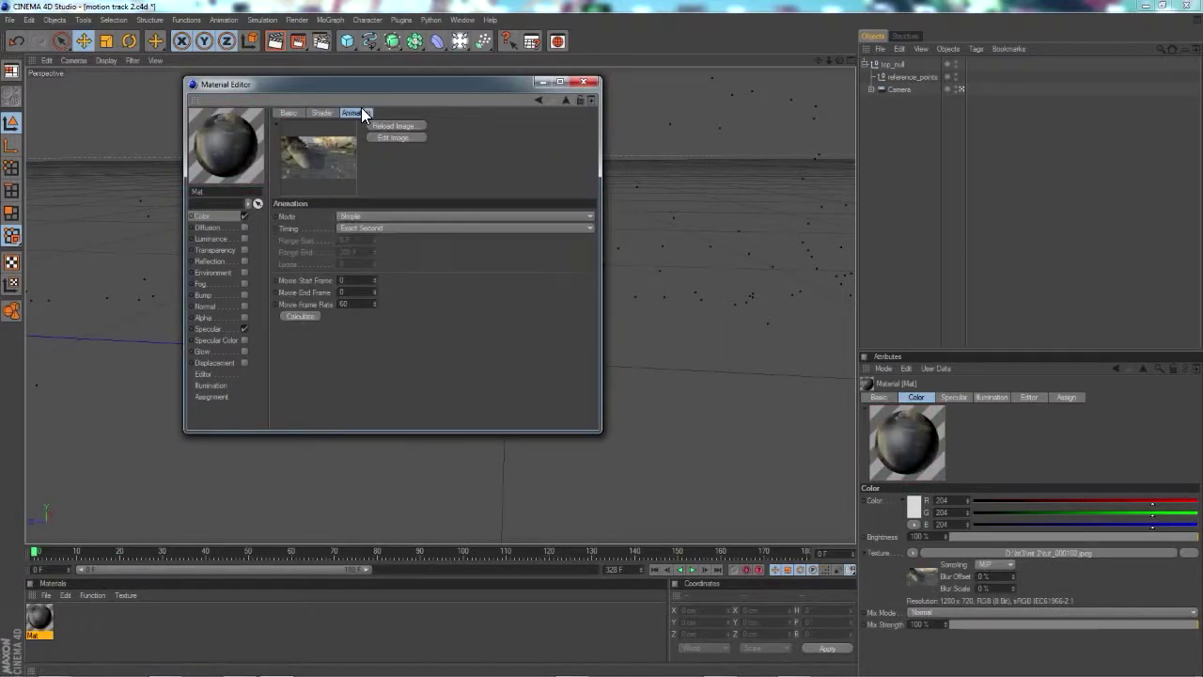
drag(357, 302, 328, 305)
click(311, 317)
click(582, 83)
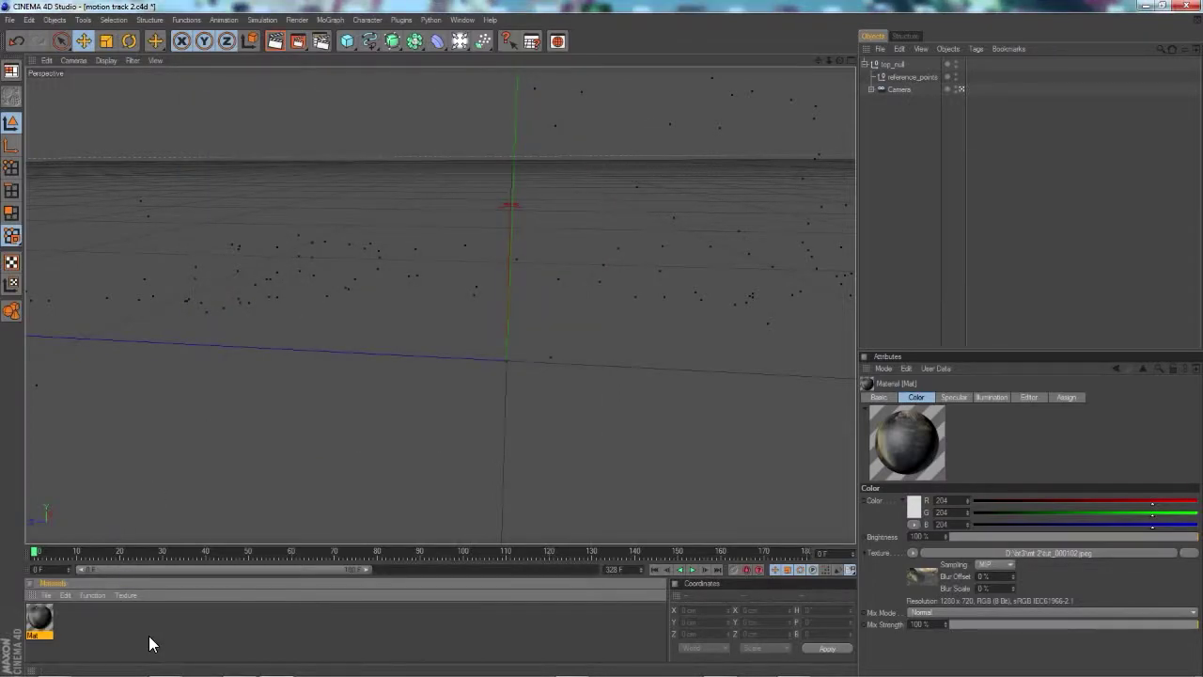
Add a Background object to the scene and apply the gameplay footage material to it.
click(151, 641)
click(466, 48)
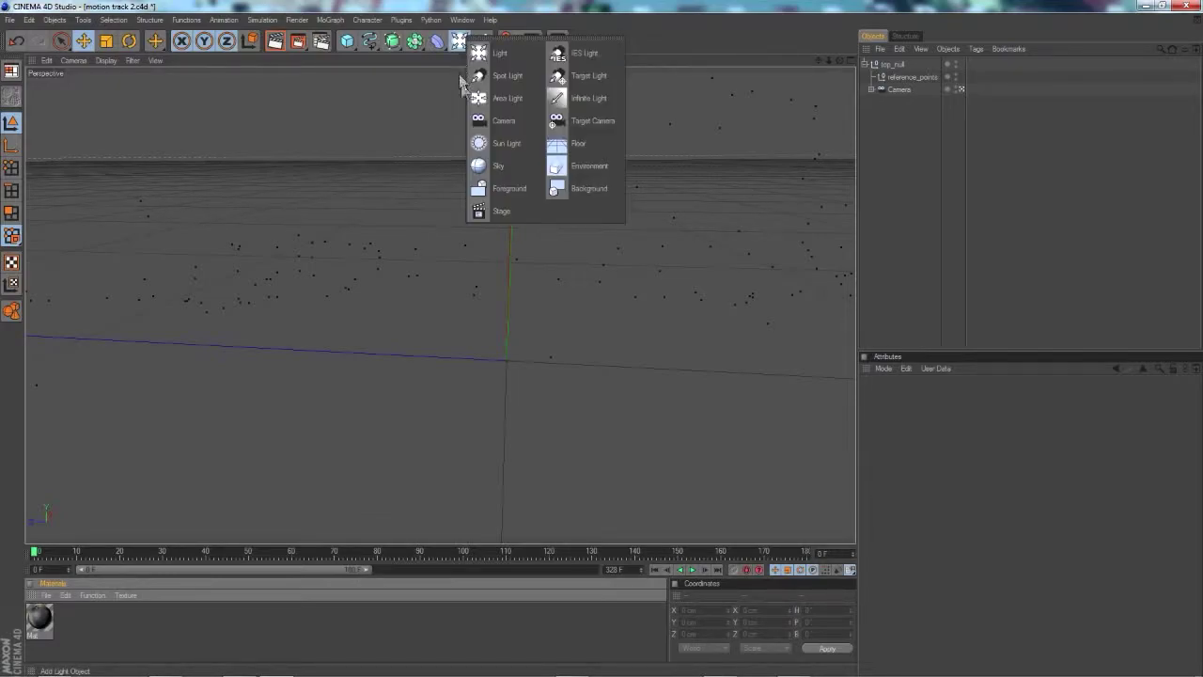
click(575, 186)
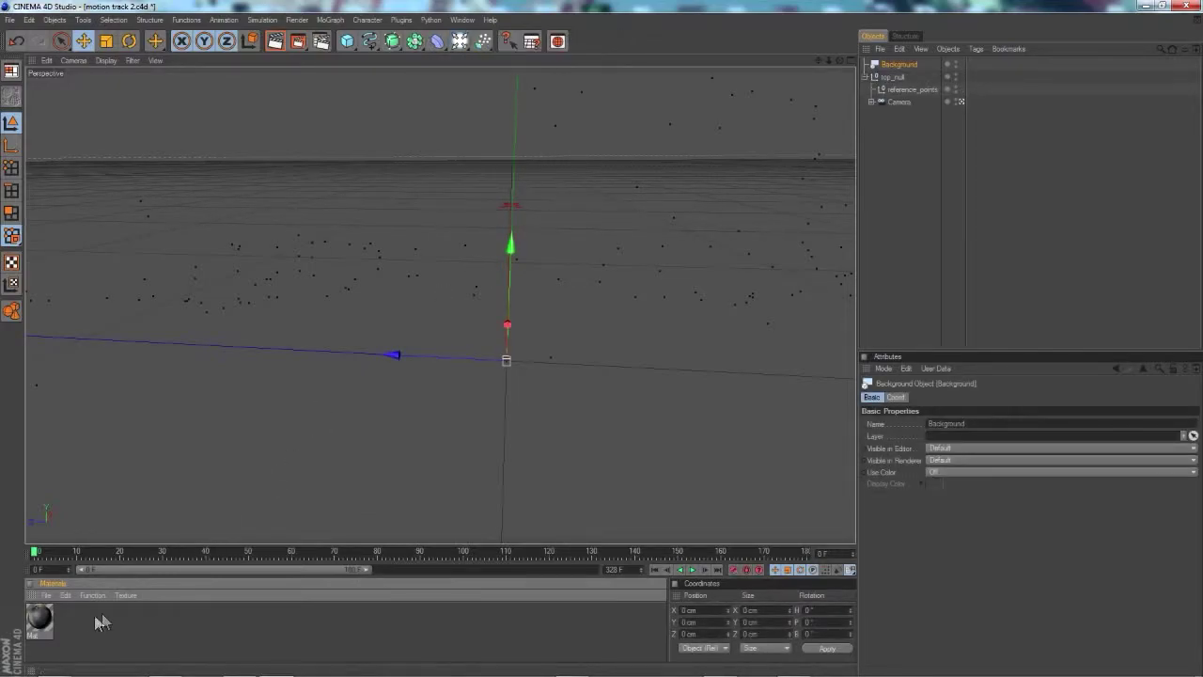
drag(44, 627, 896, 75)
click(907, 186)
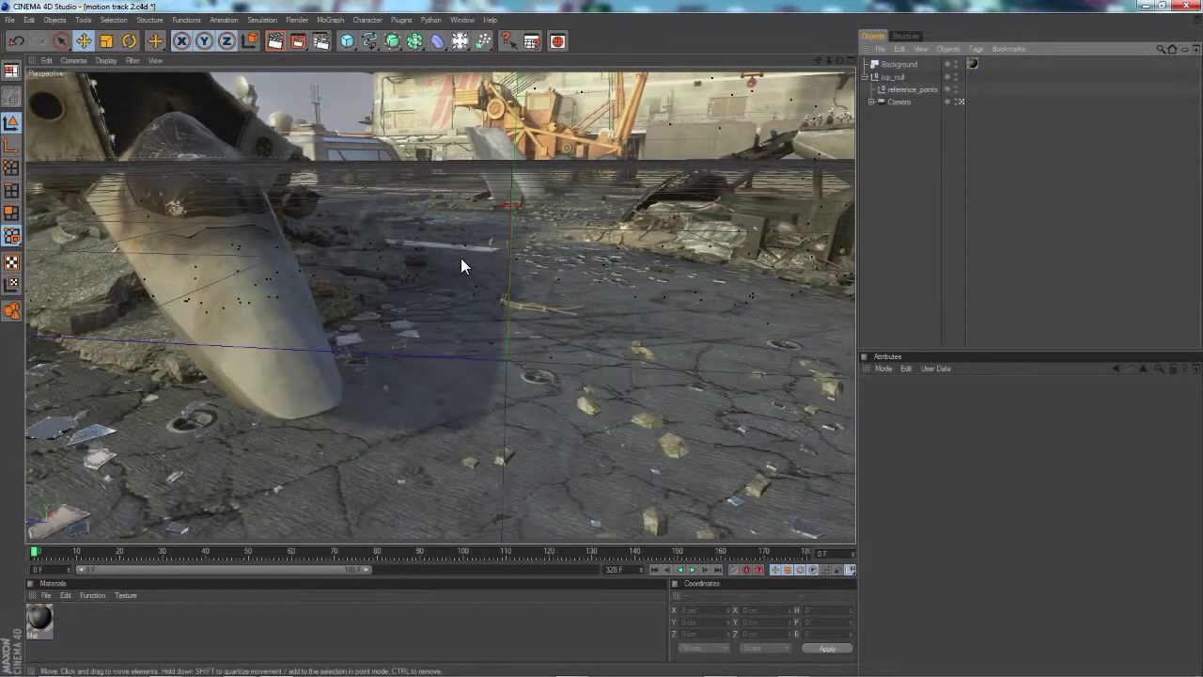
Scrub through the tracked footage and extend the visible timeline range to the full 328 frames.
drag(64, 549, 352, 364)
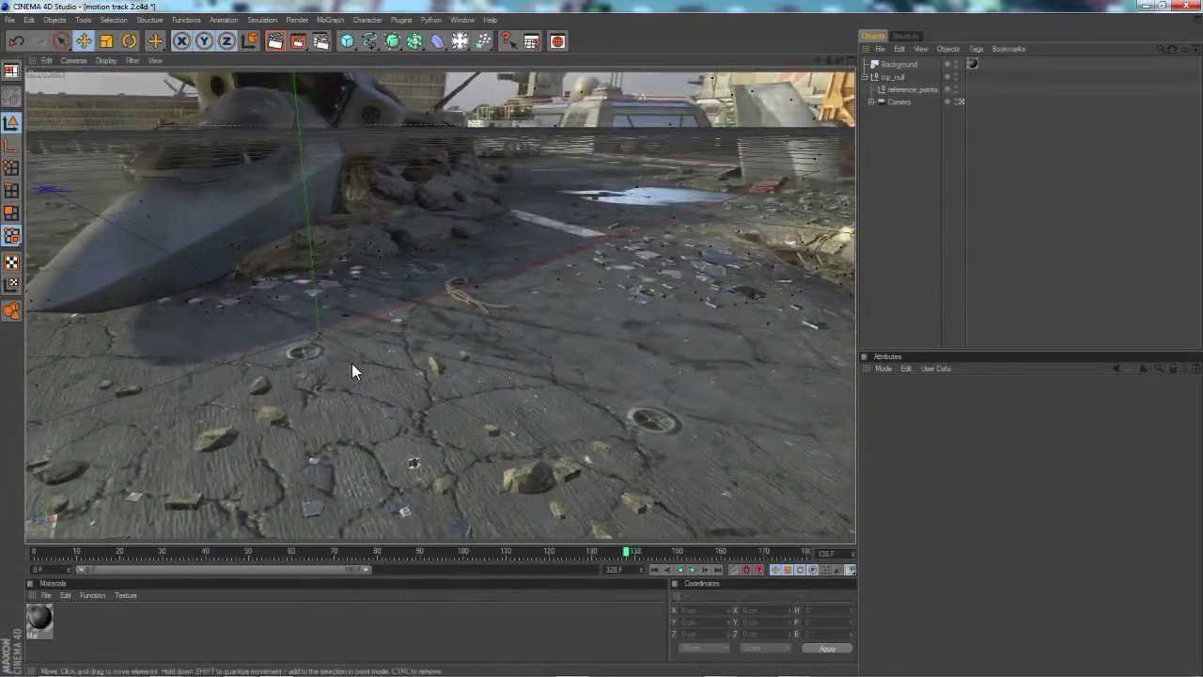
click(317, 334)
drag(367, 569, 592, 569)
Add a MoText object at the scene origin and scale it down to about 14.5 cm high.
click(333, 20)
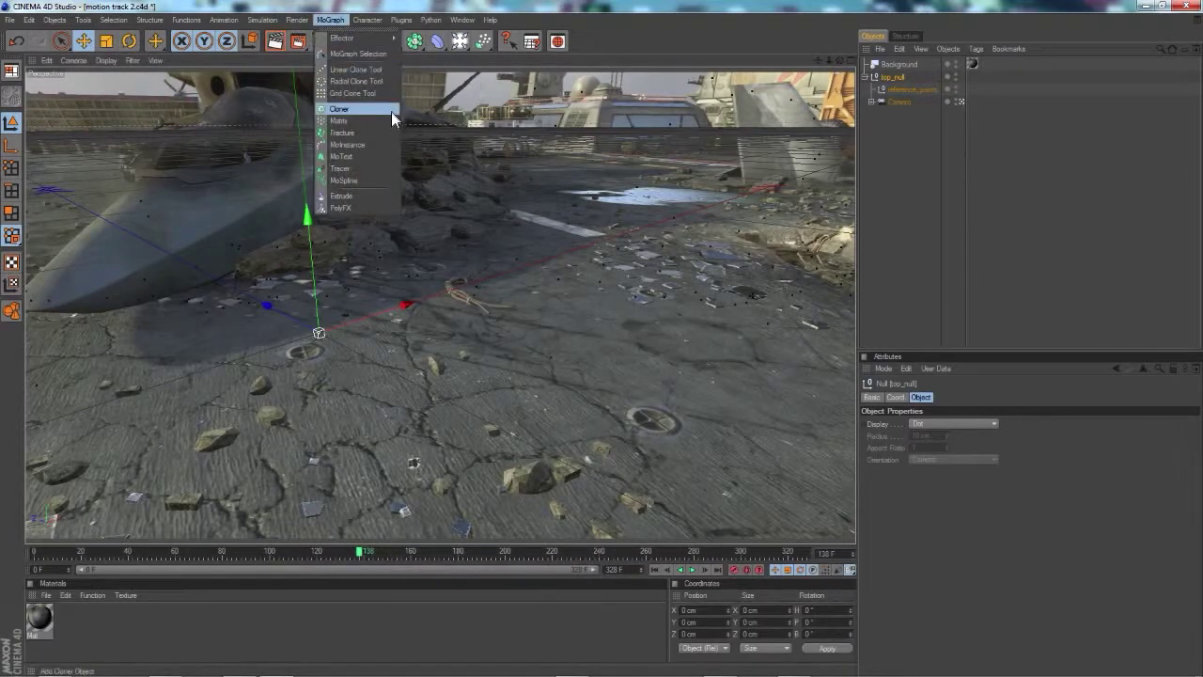
click(365, 160)
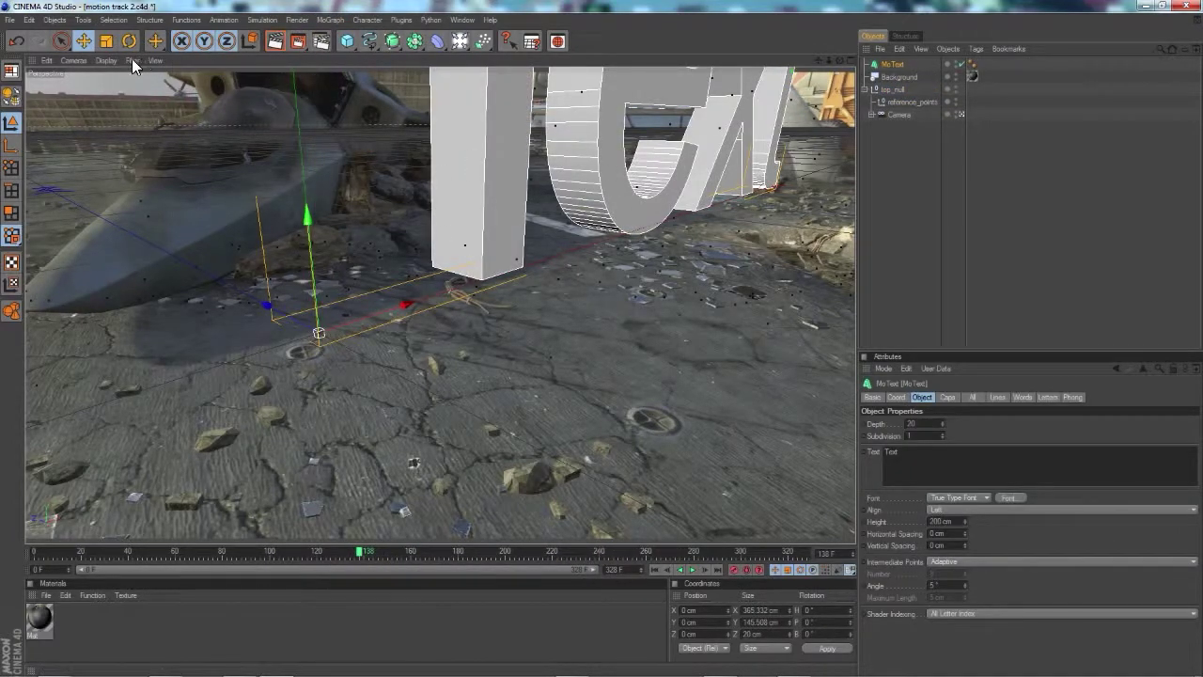
click(106, 40)
drag(324, 324, 310, 335)
Set the MoText object's depth to 5.
click(893, 66)
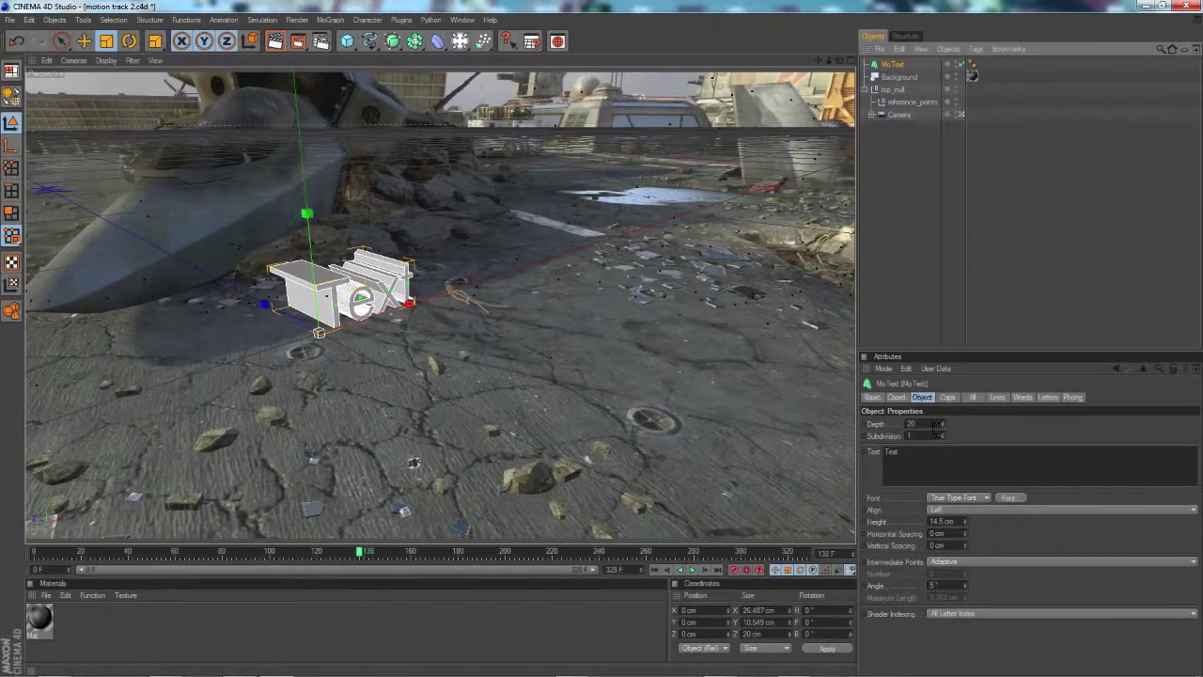
double_click(933, 424)
text(5)
key(Return)
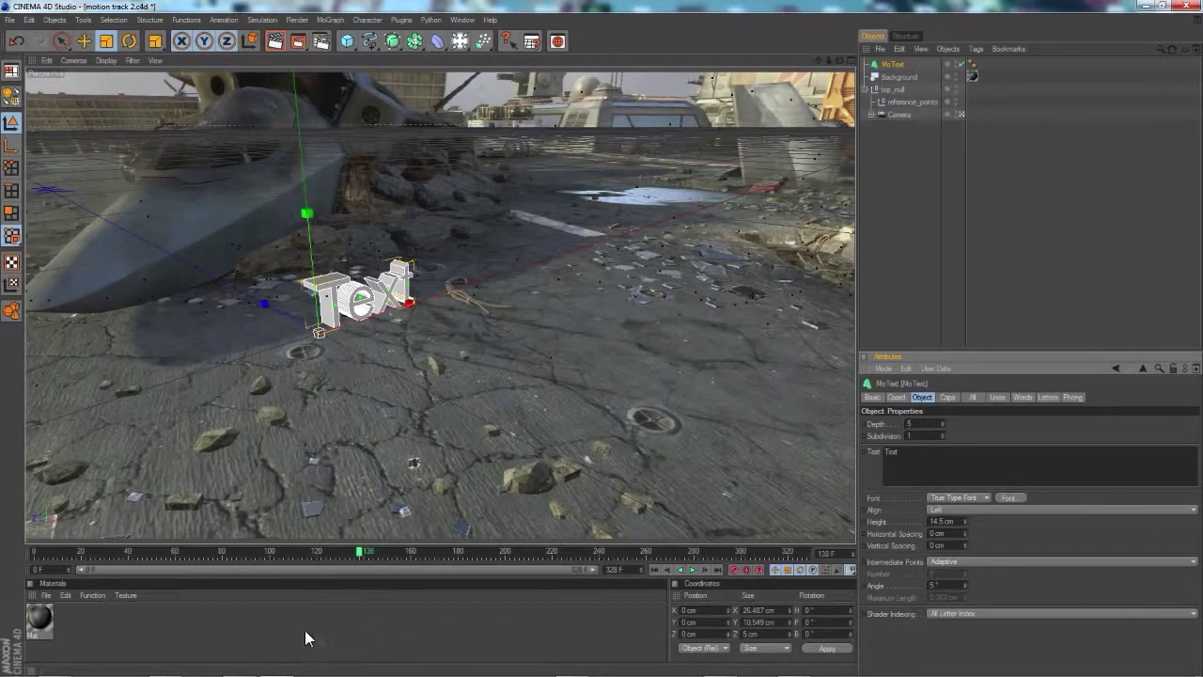
Scrub the timeline to check how the text tracks, and delete the MoText and Background objects.
mouse_move(45, 553)
mouse_down()
mouse_move(374, 510)
mouse_move(691, 486)
mouse_move(798, 495)
mouse_move(779, 510)
mouse_move(569, 547)
mouse_move(62, 552)
mouse_up()
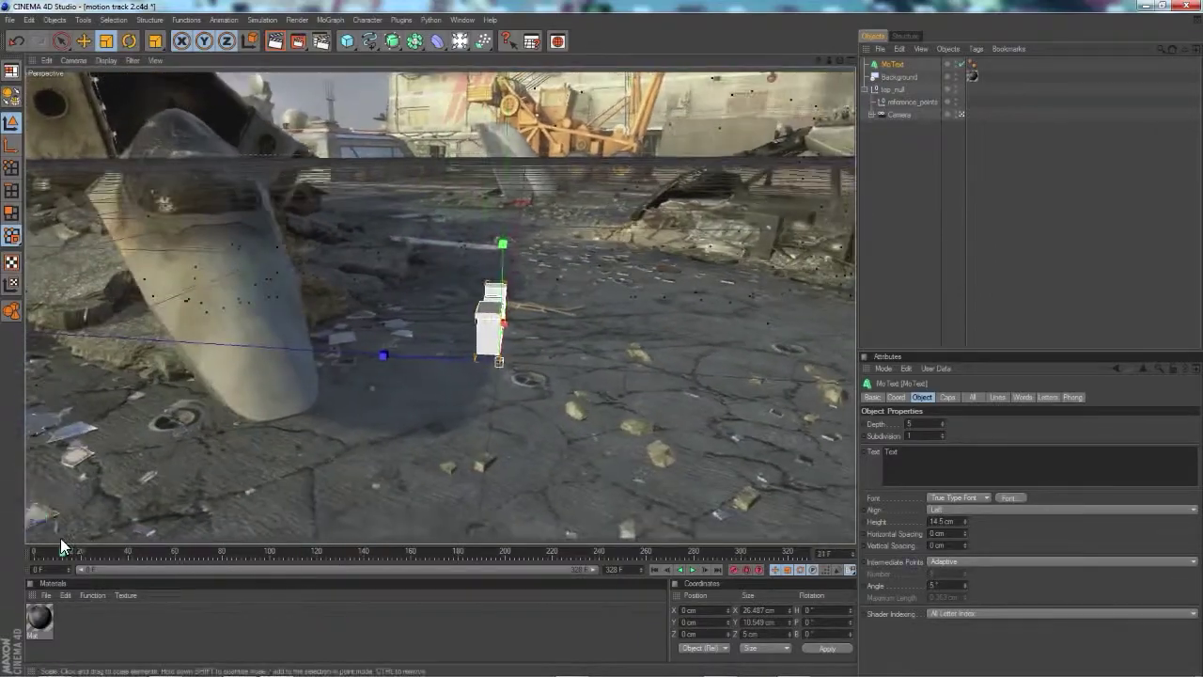
key(Delete)
click(889, 62)
key(Delete)
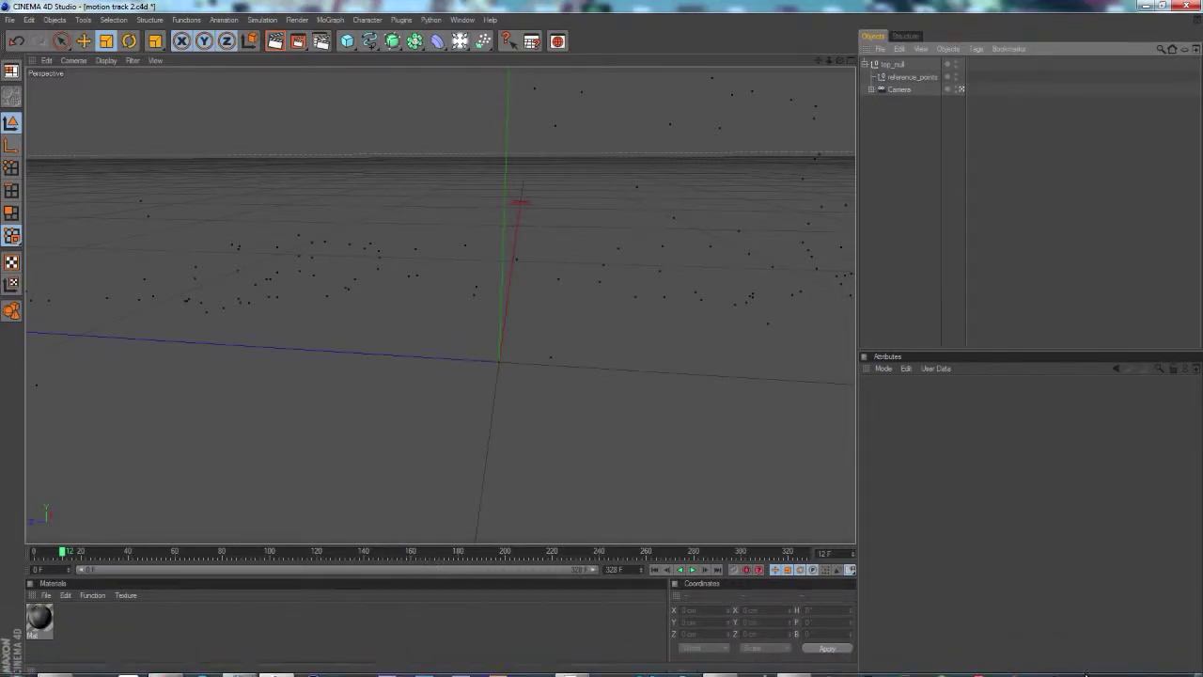
Open the Untitled Project Cinema 4D scene from Dropbox's FILE TRANSFER BETWEEN COMPS folder, accepting the missing plugin warning.
click(1093, 663)
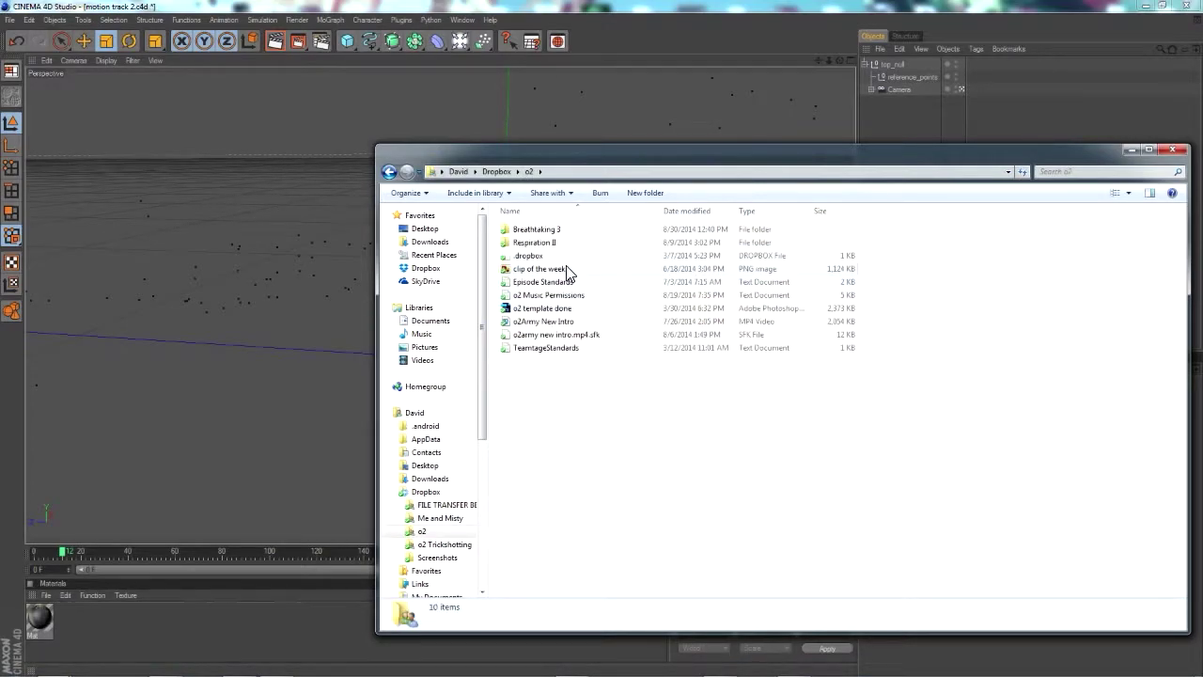
key(BackSpace)
double_click(566, 297)
key(BackSpace)
double_click(566, 308)
scroll(696, 526, down, 5)
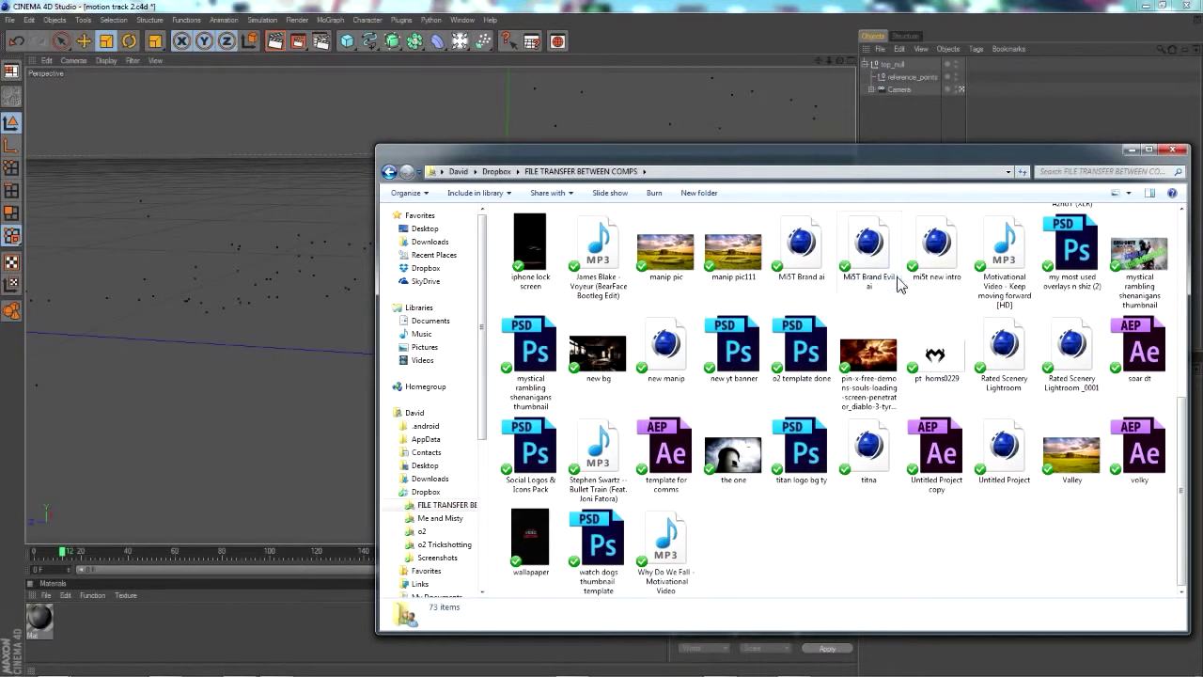
scroll(752, 432, up, 5)
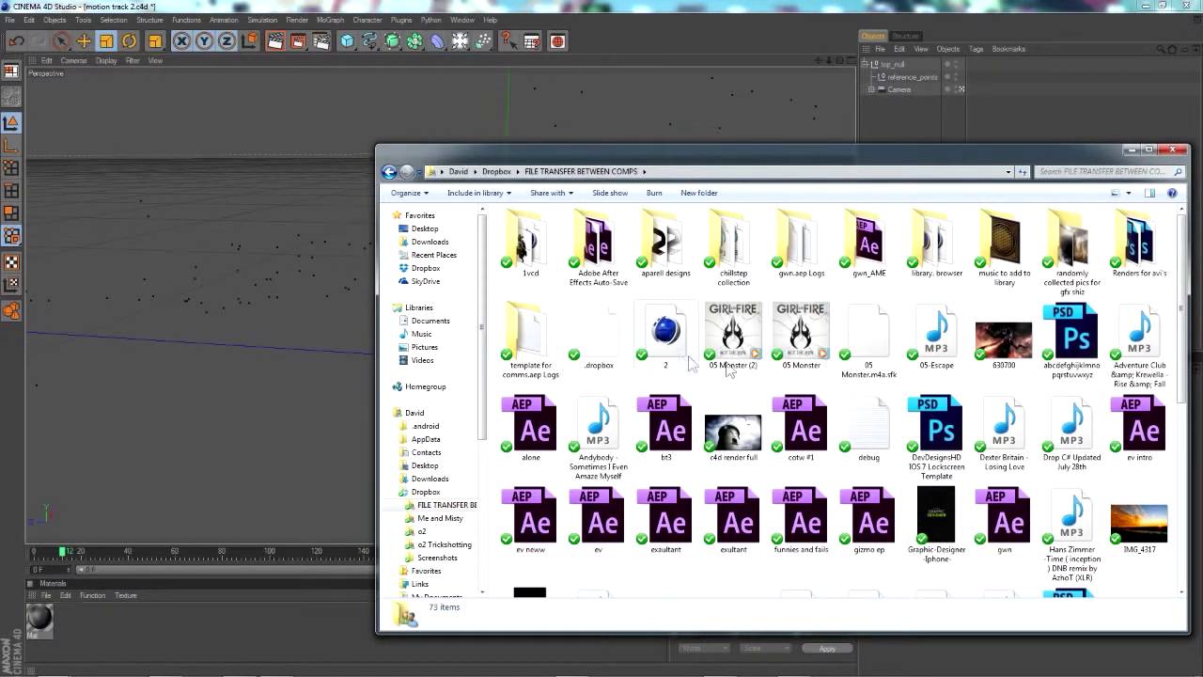
scroll(843, 434, down, 5)
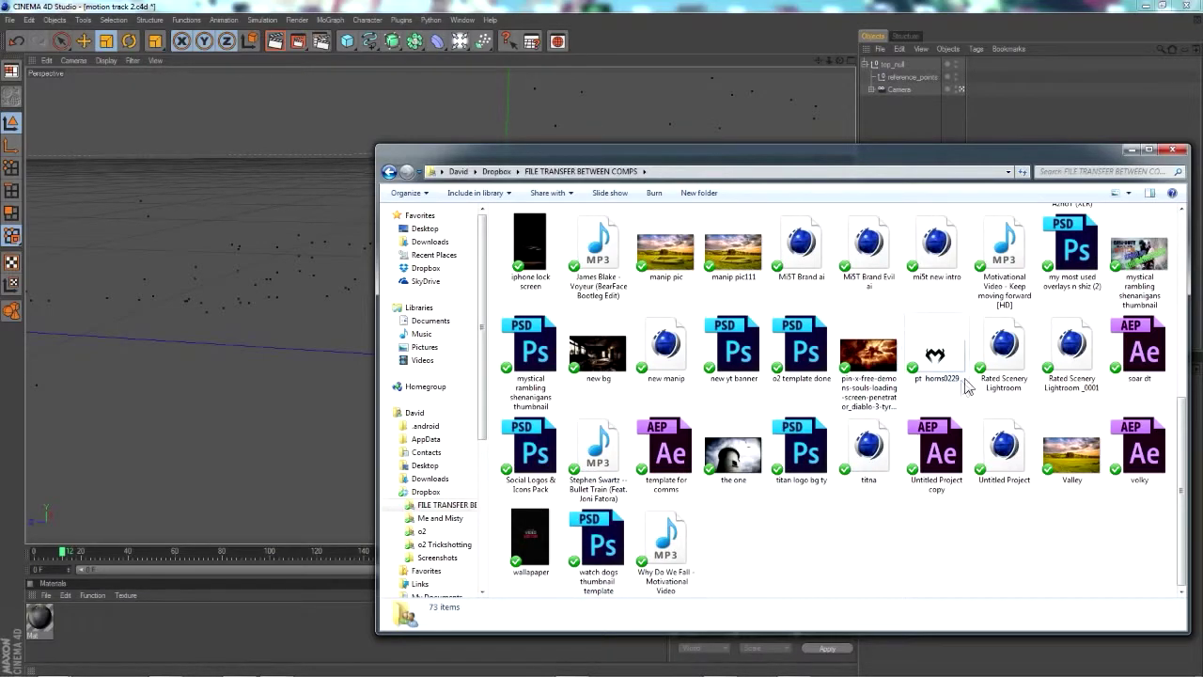
double_click(1002, 449)
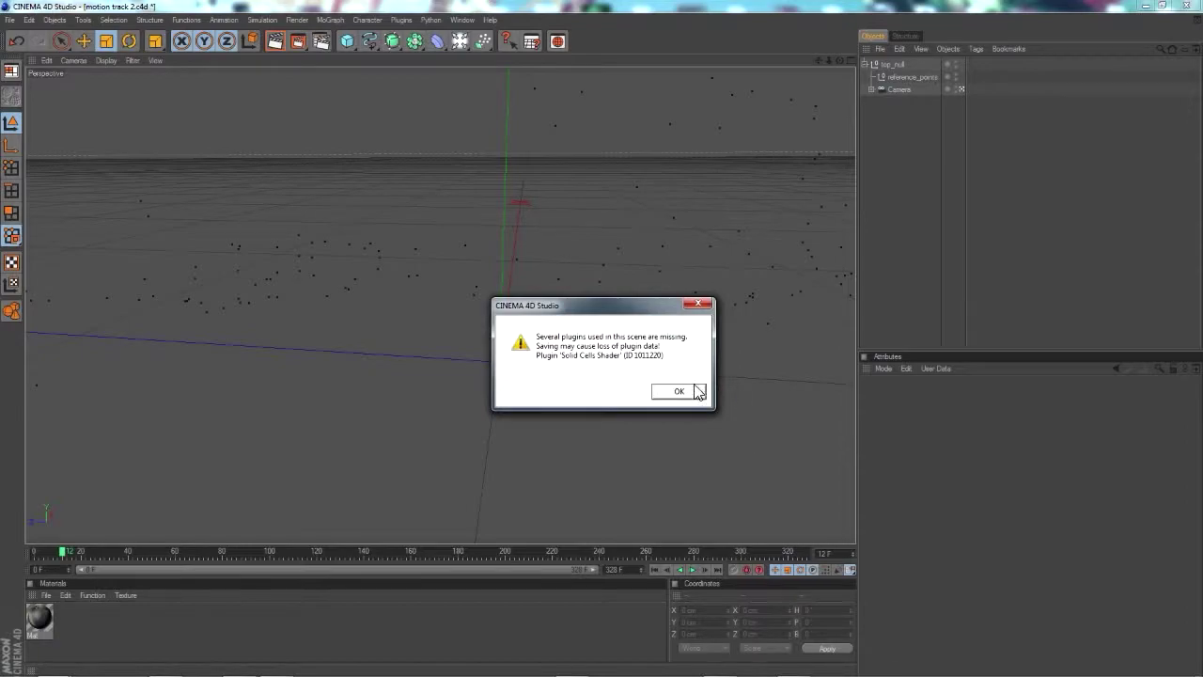
click(669, 391)
Copy every object except top_null from the Untitled Project scene and paste them into the motion track 2 scene.
drag(1049, 251, 867, 37)
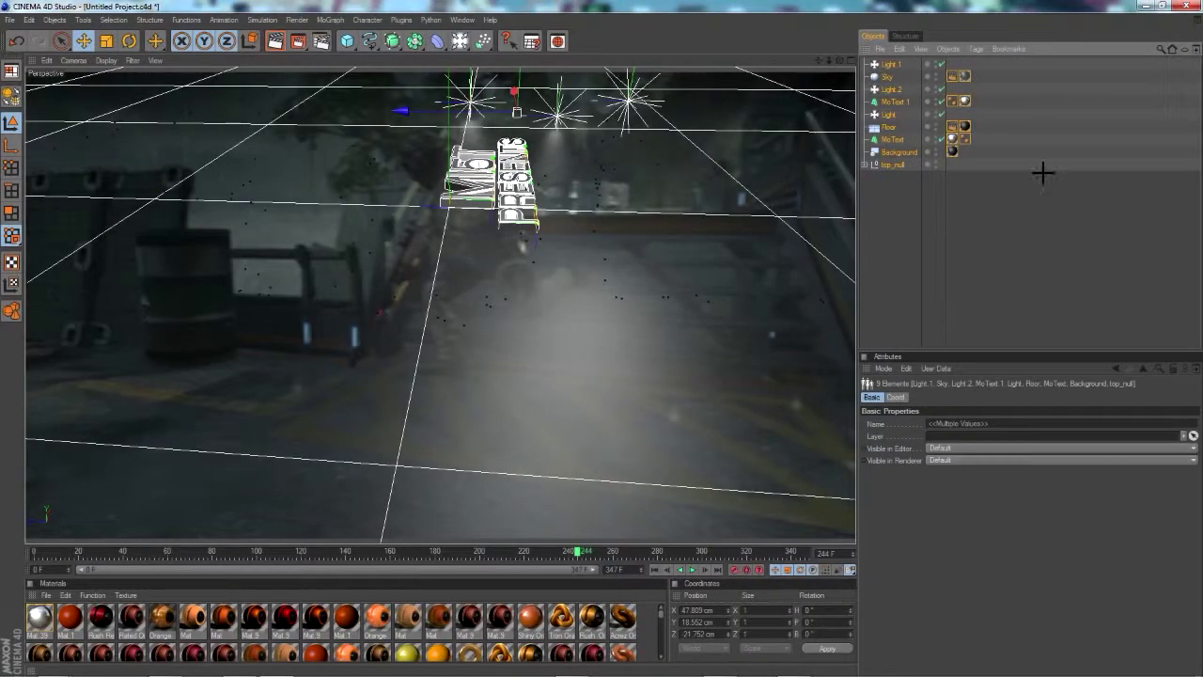
drag(1020, 156, 898, 75)
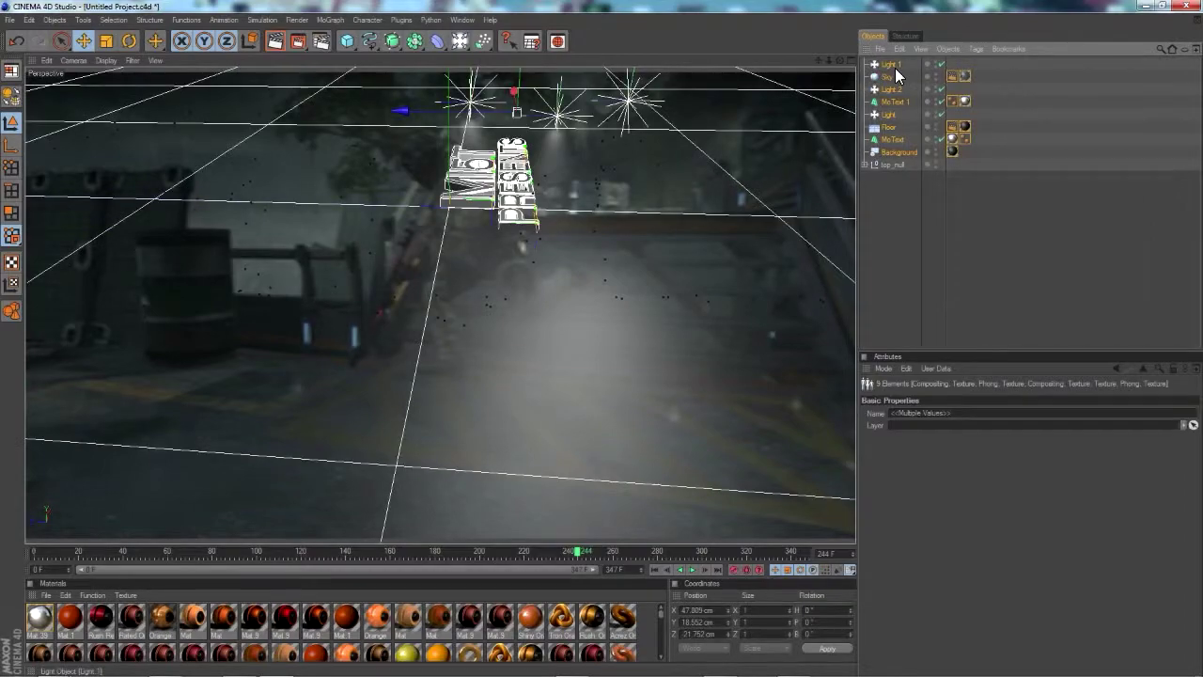
click(1196, 8)
click(615, 391)
click(699, 388)
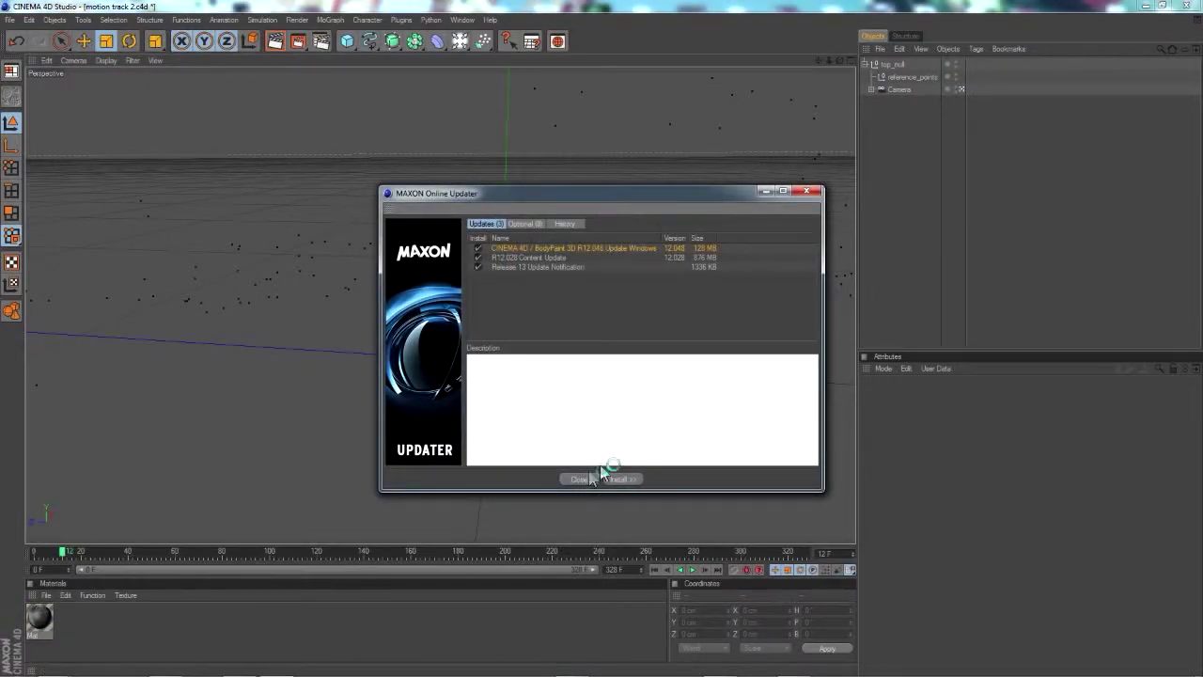
click(580, 478)
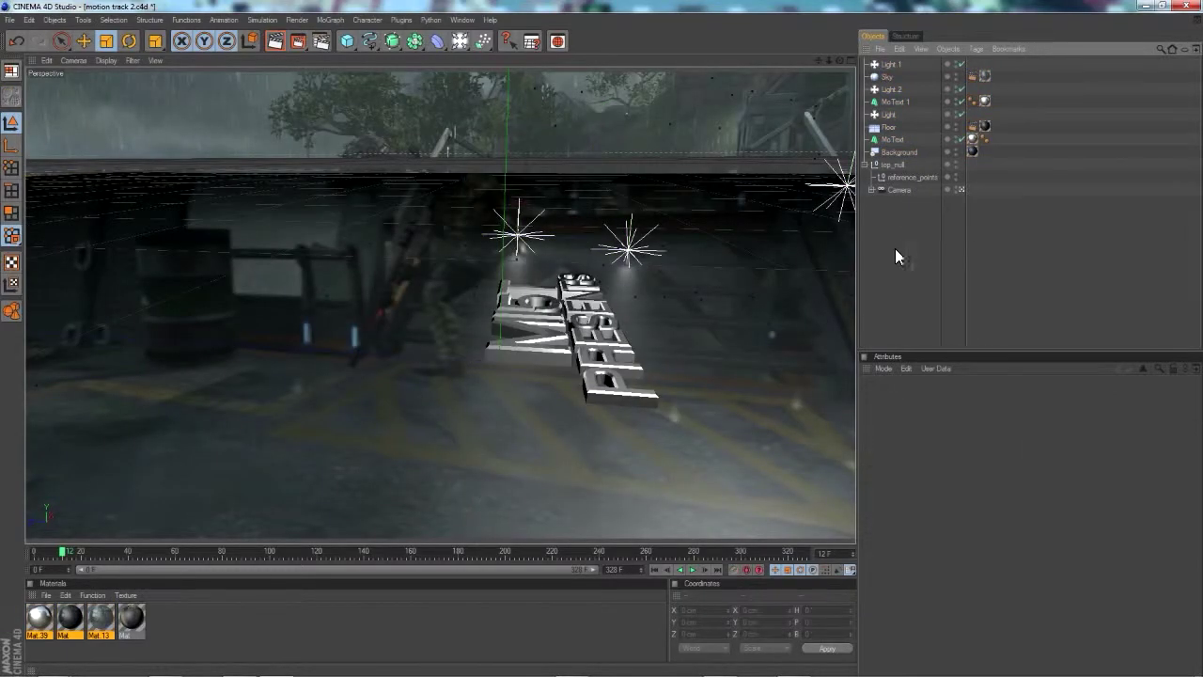
Inspect the pasted Light 1 and Sky objects and the properties of the Sky's Mat.13 texture tag.
click(883, 65)
click(887, 75)
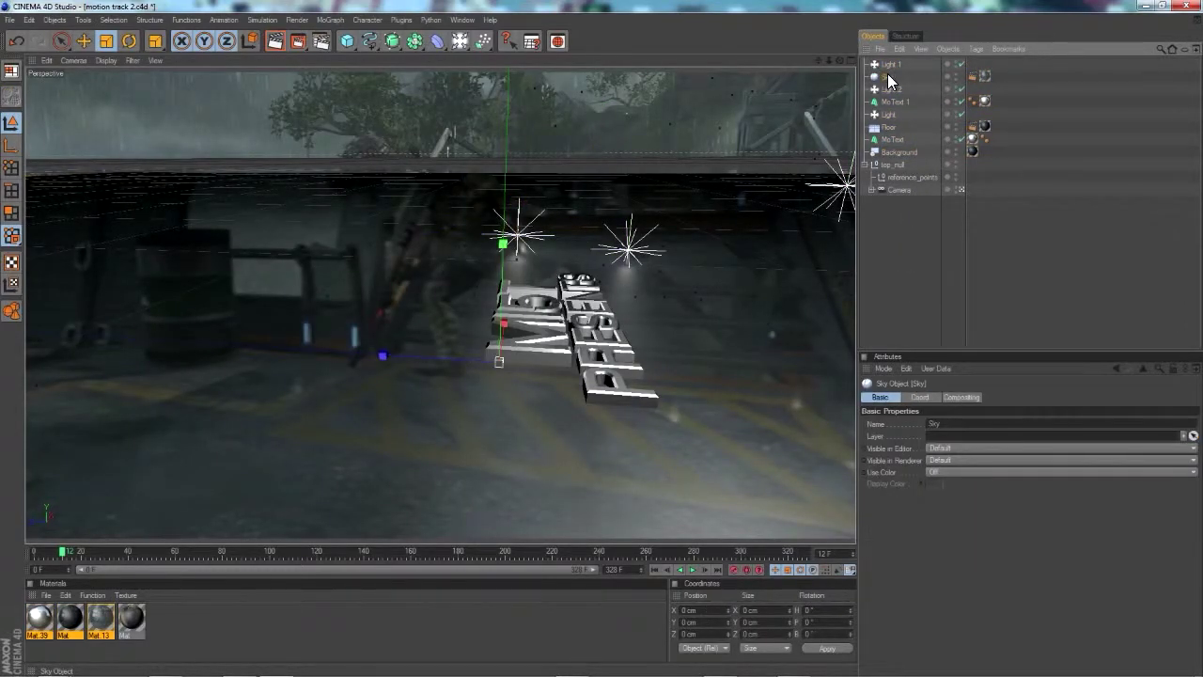
click(985, 76)
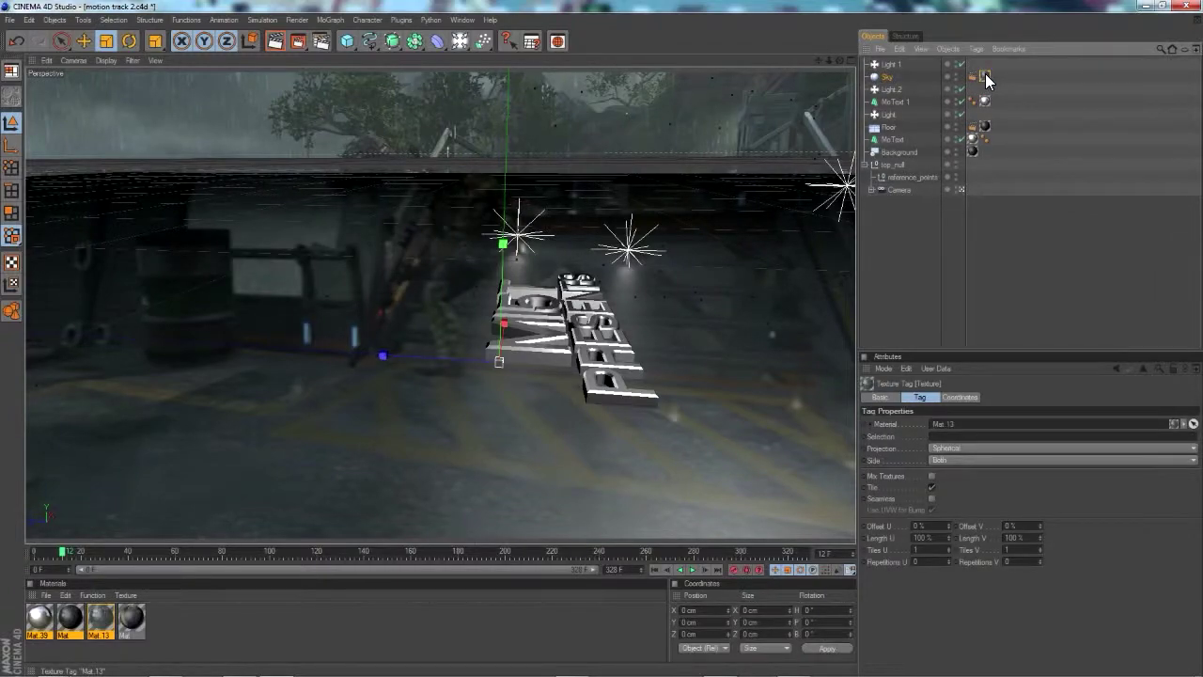
Load the 000102 frame from the bt3 drive folder's mt 2 subfolder as Mat.13's colour texture, without copying it to the document location.
double_click(99, 620)
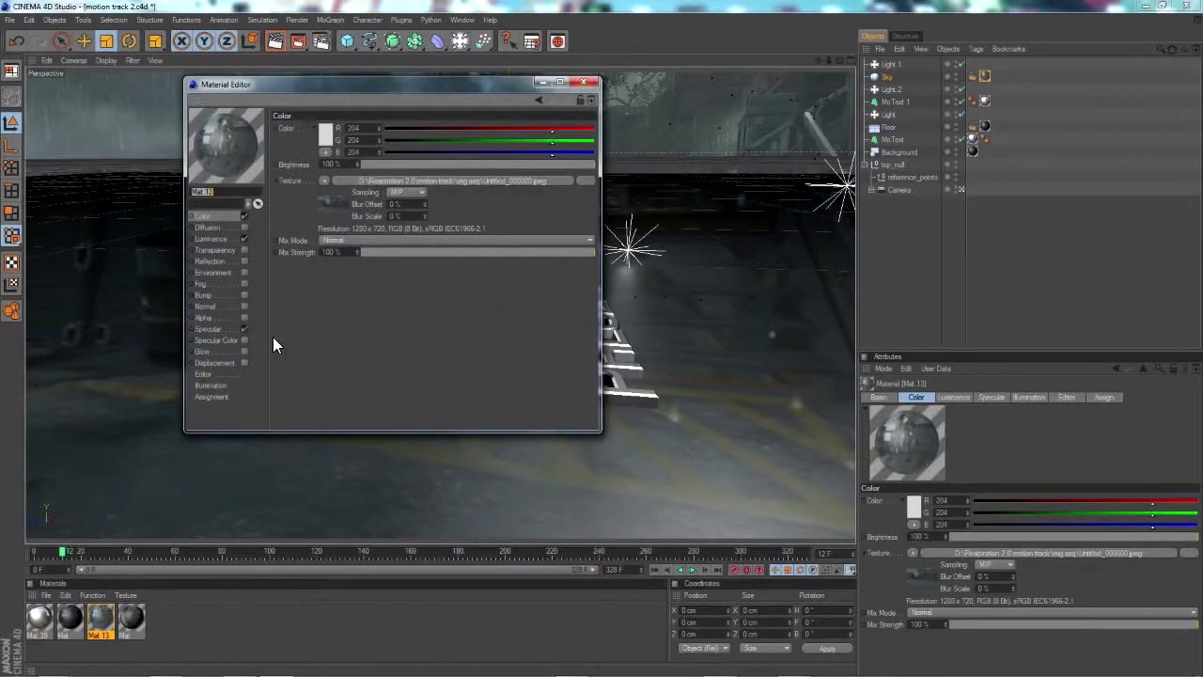
click(322, 180)
click(349, 215)
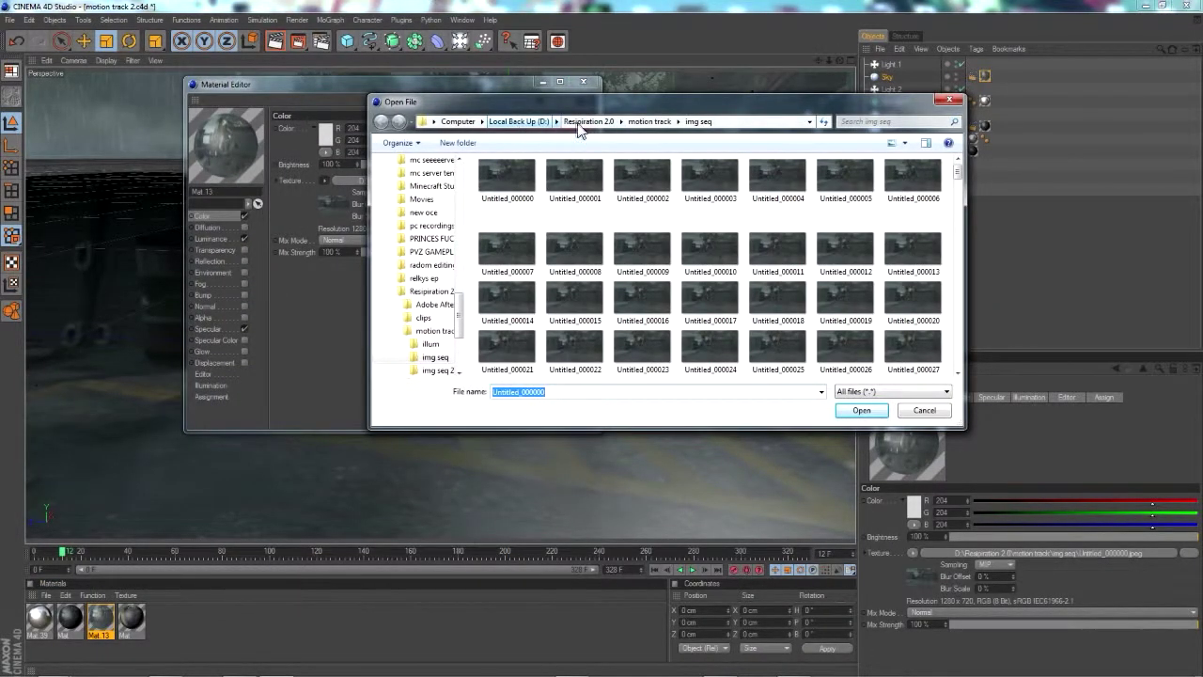
click(523, 123)
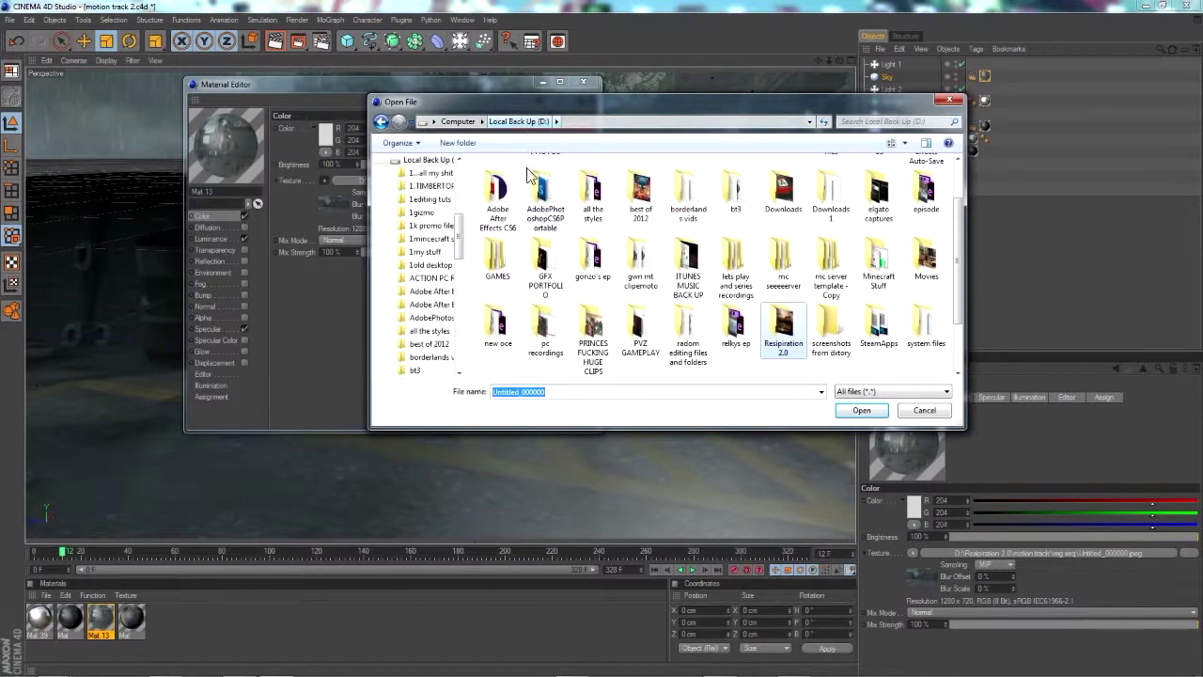
double_click(723, 205)
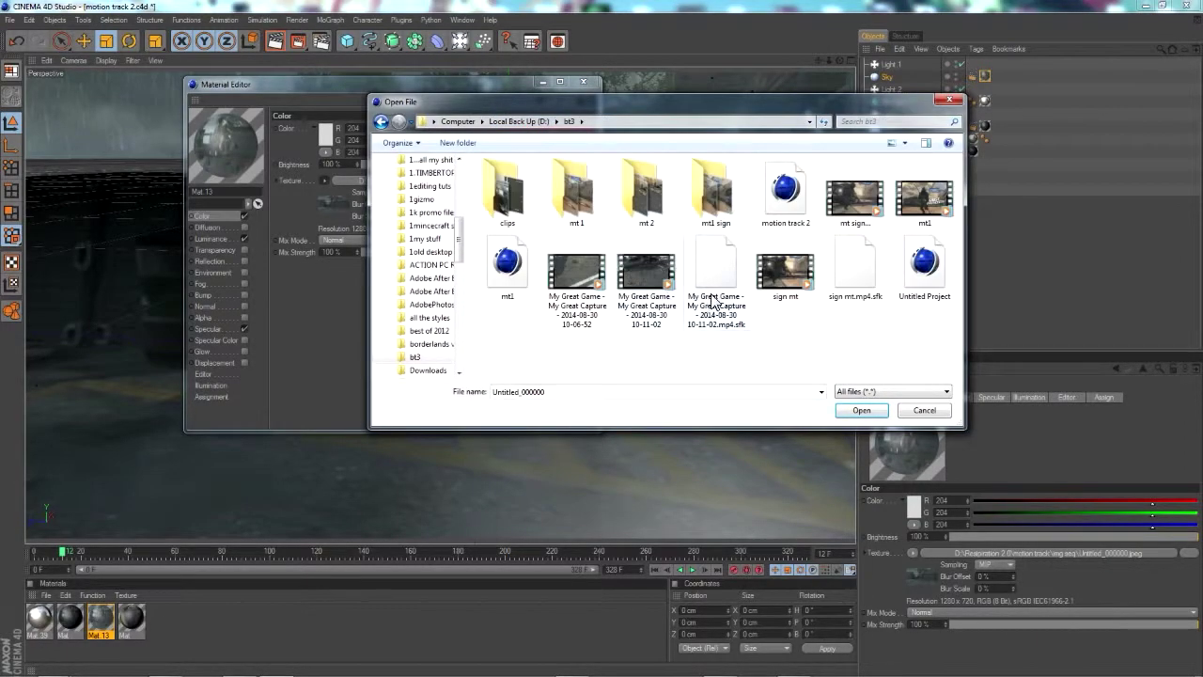
double_click(647, 202)
double_click(490, 186)
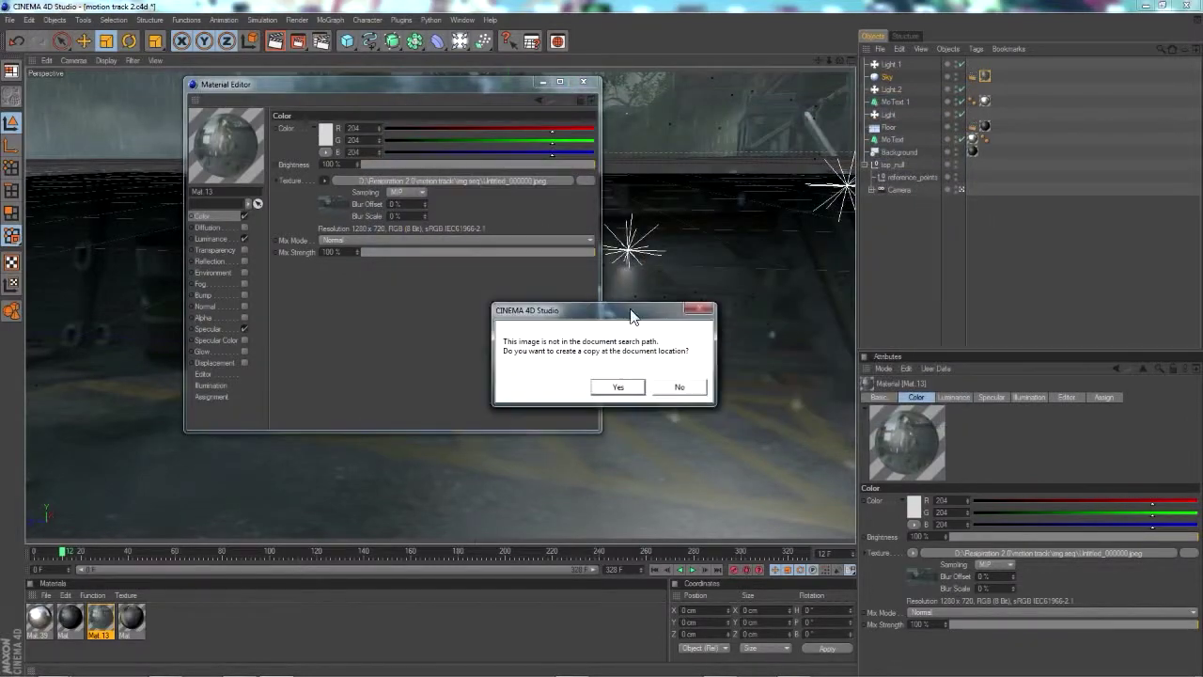
click(676, 389)
Calculate the movie frame range for Mat.13's colour texture animation and close the Material Editor.
click(371, 180)
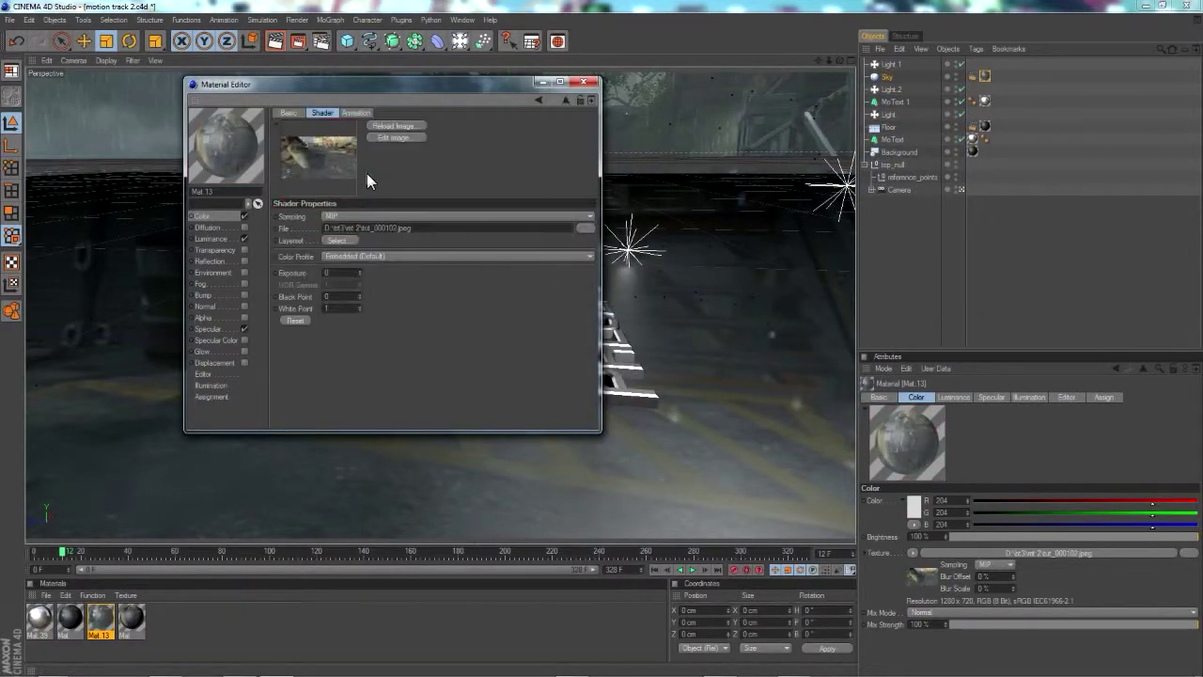
click(355, 113)
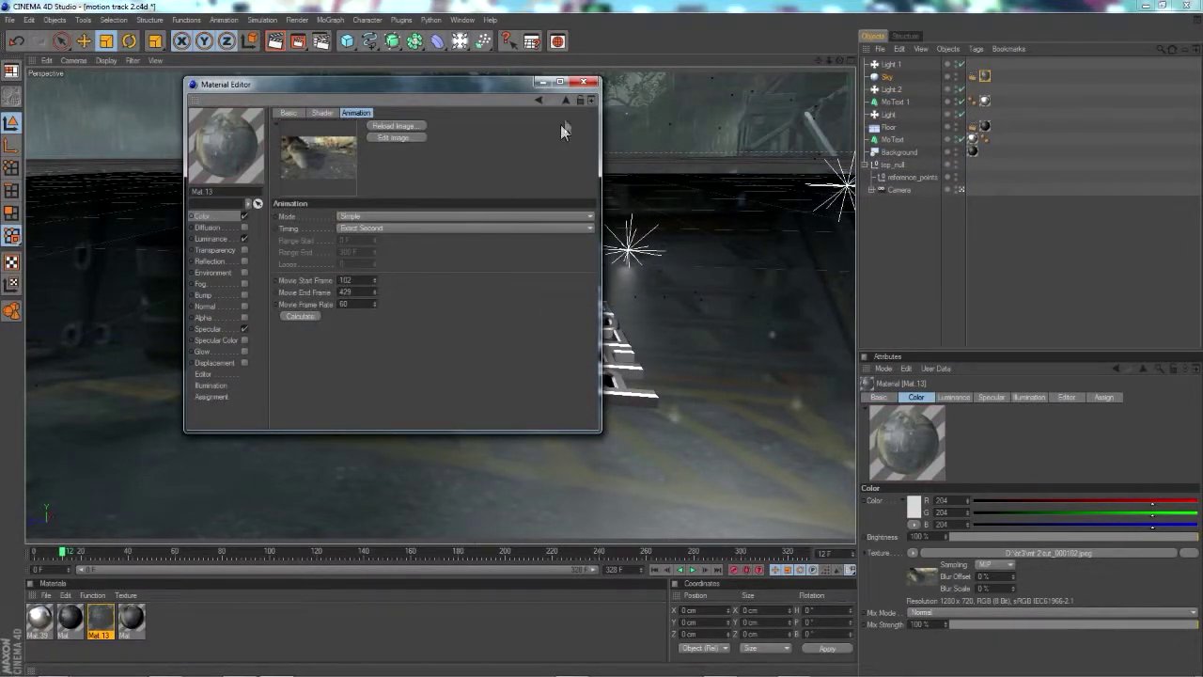
click(584, 81)
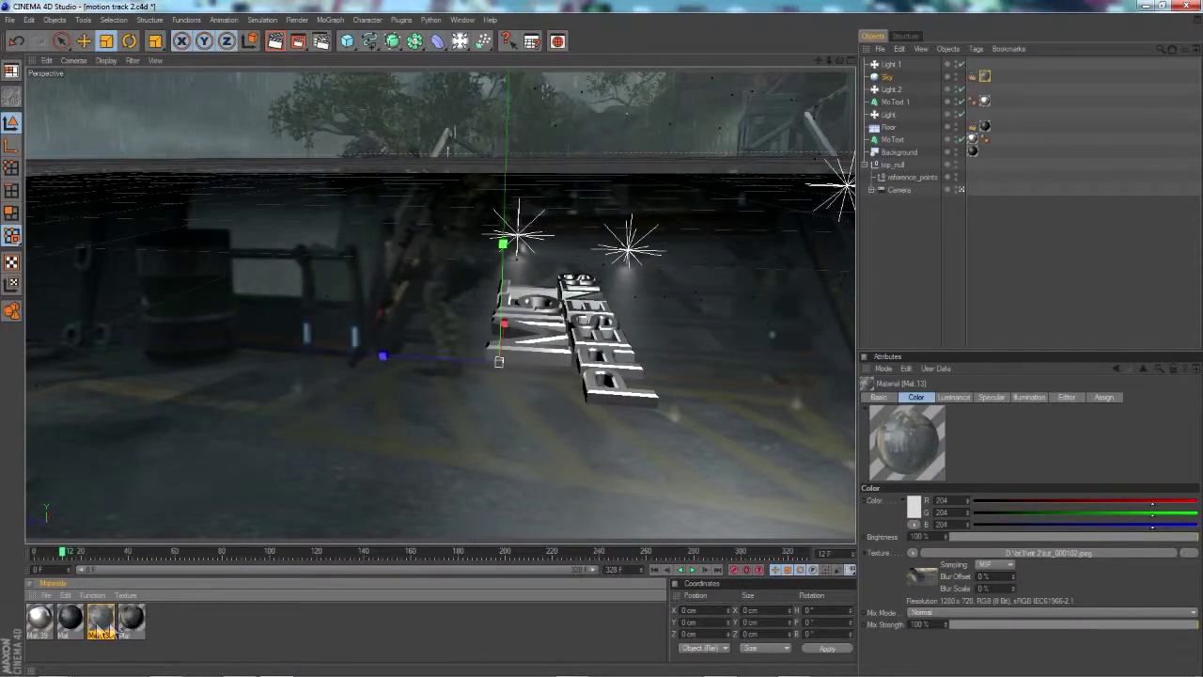
Load the same 000102 frame from bt3's mt 2 folder as the second material Mat's colour texture, declining the local copy.
double_click(71, 618)
click(323, 179)
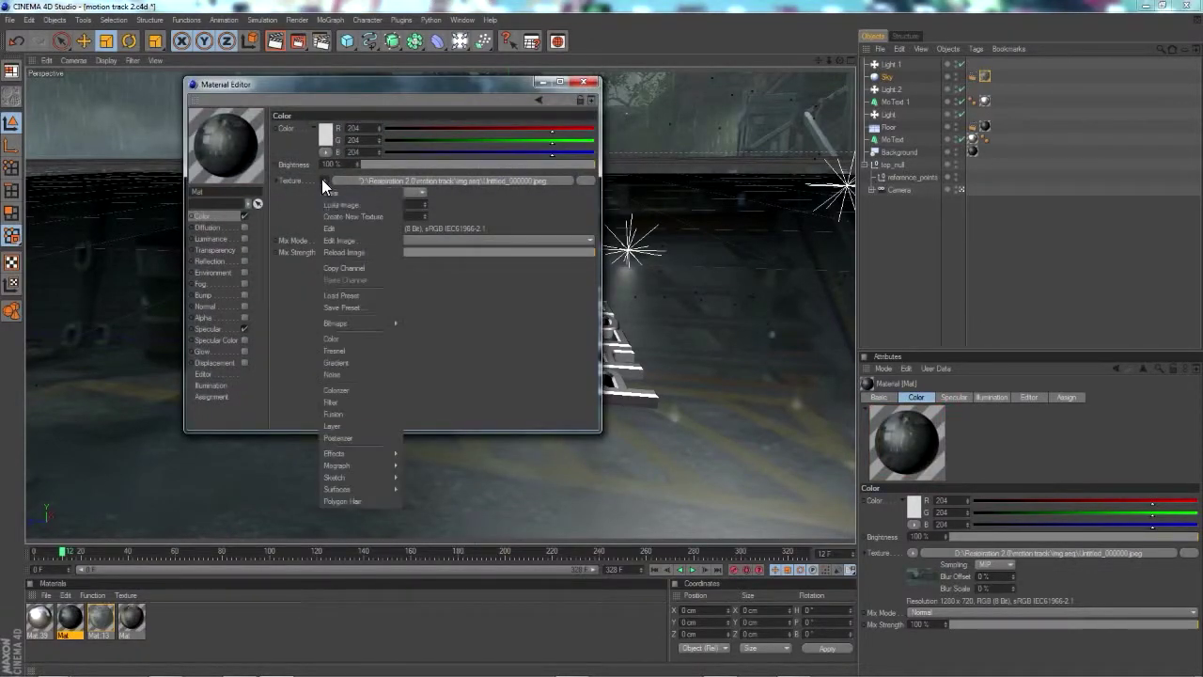
click(348, 205)
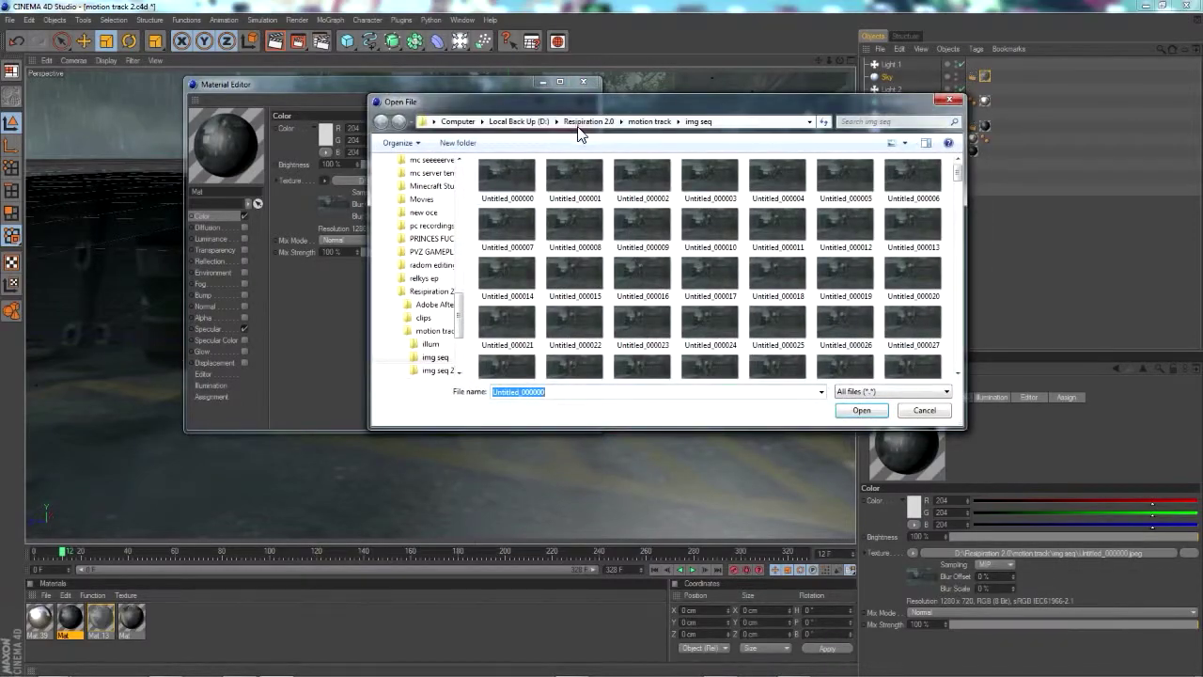
click(545, 121)
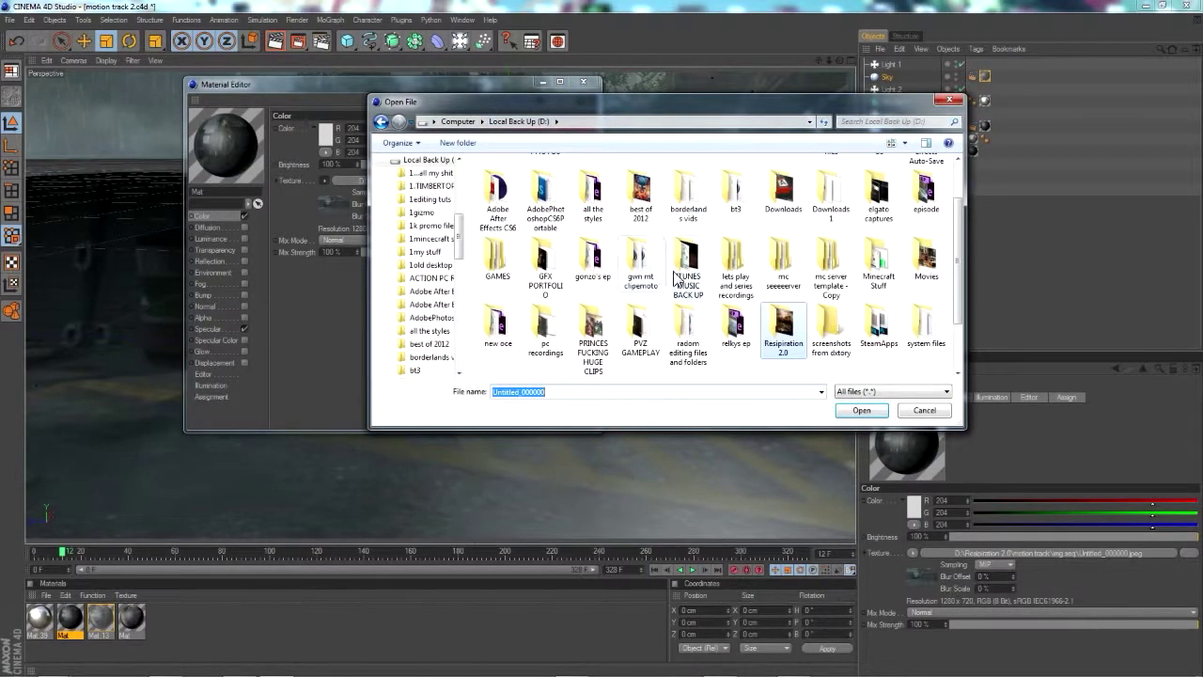
click(543, 267)
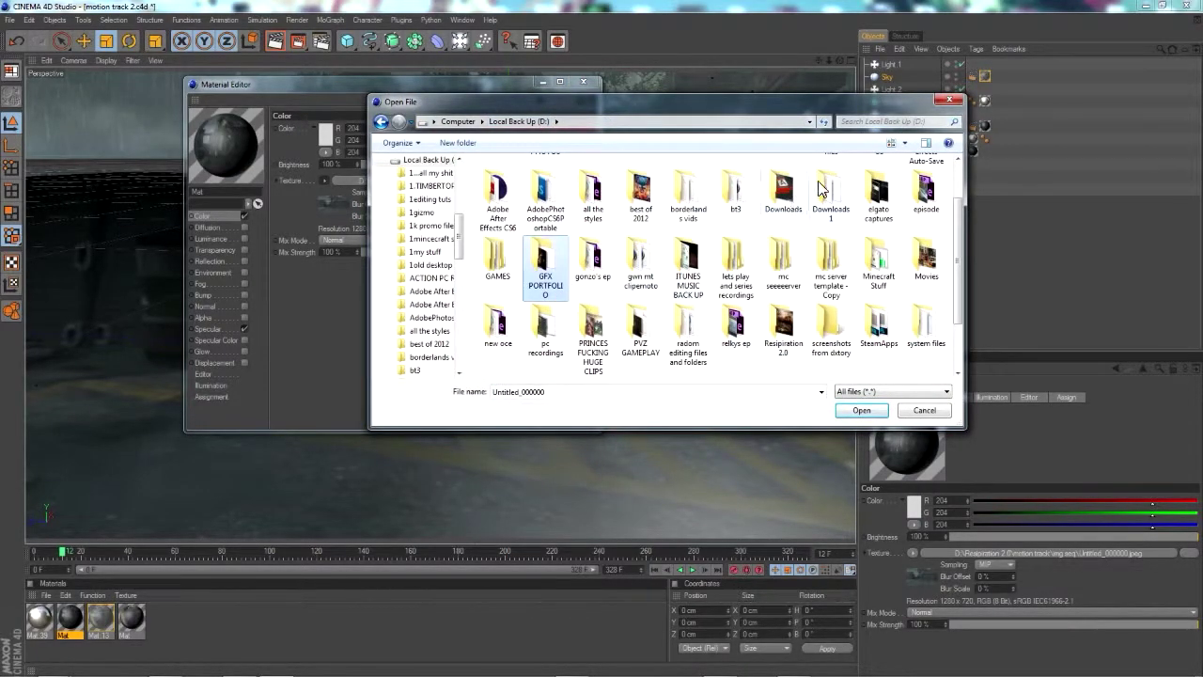
double_click(732, 205)
double_click(575, 202)
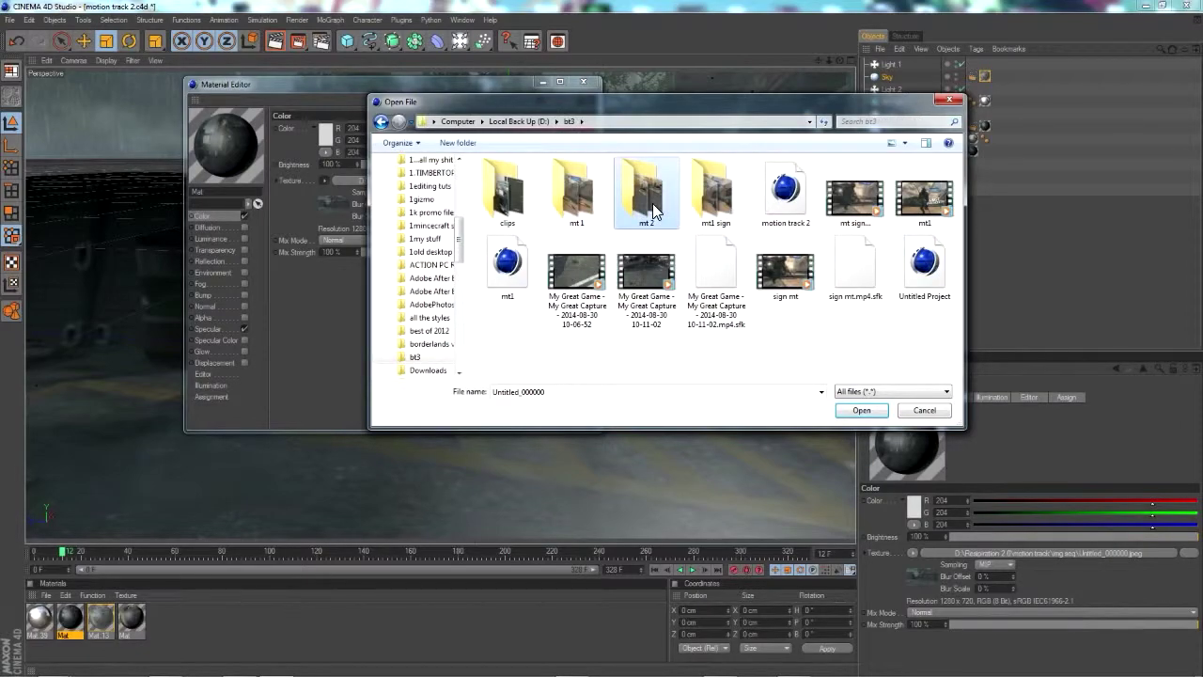
double_click(536, 188)
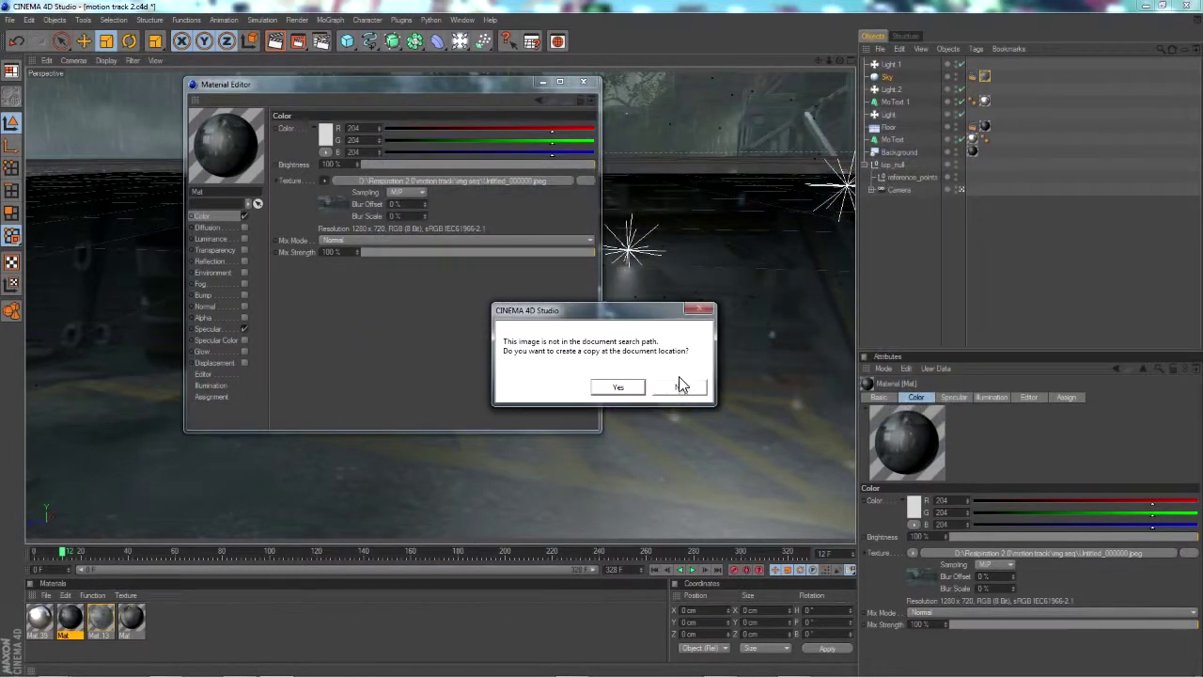
click(680, 385)
Calculate the movie frame range for the second material Mat's colour texture animation and close the Material Editor.
click(457, 181)
click(357, 113)
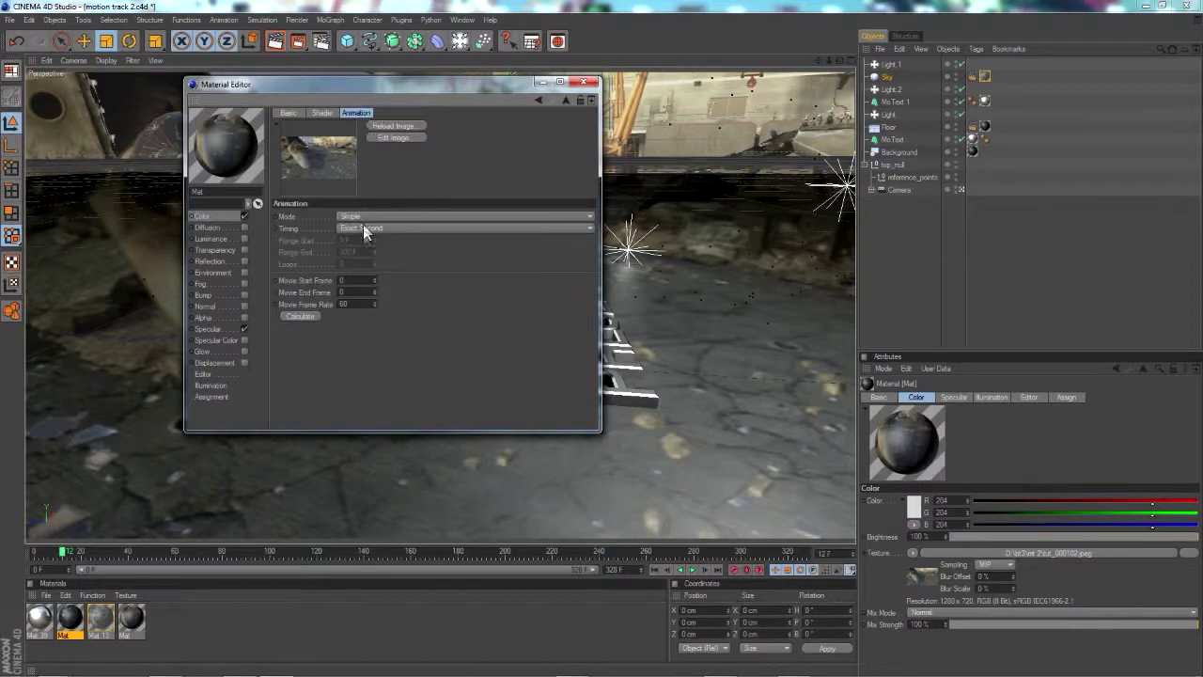
click(299, 316)
click(583, 81)
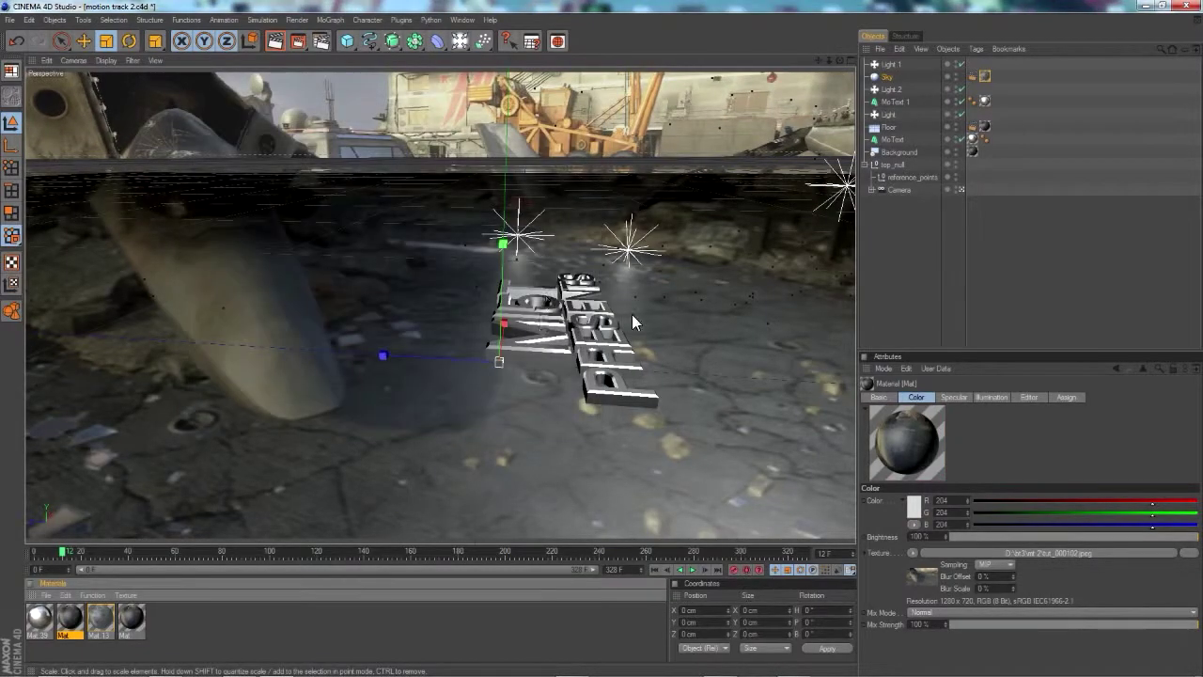
Deselect the floor in the scene and collapse the top_null hierarchy in the object list.
click(573, 432)
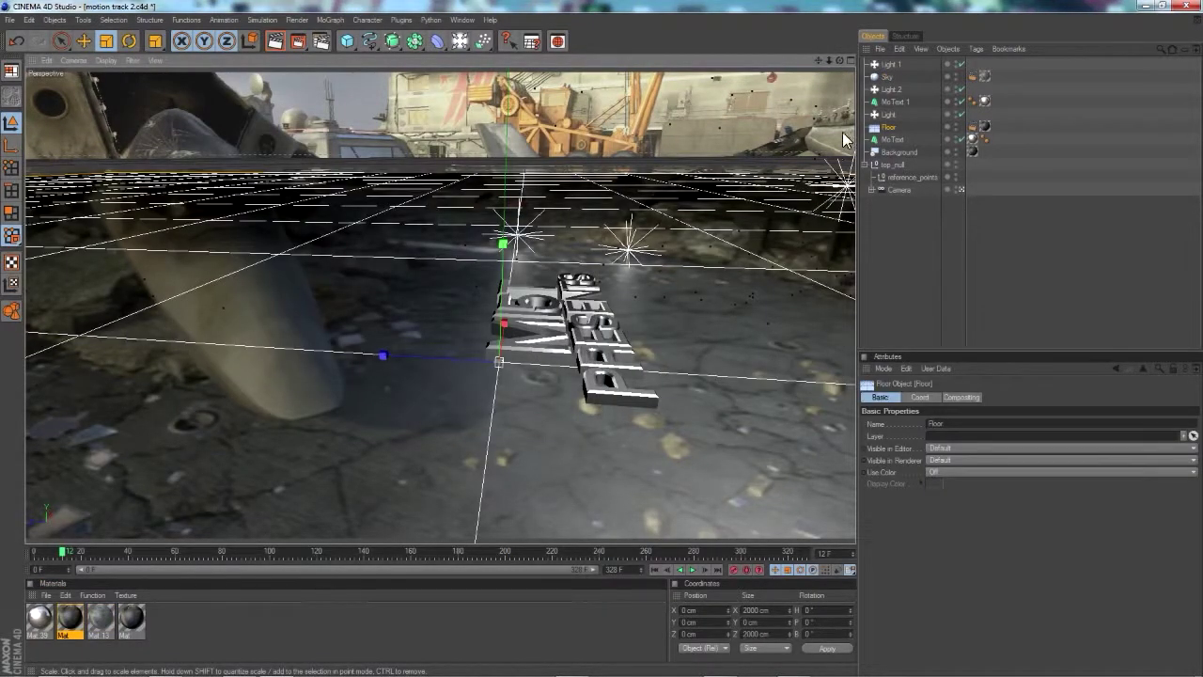
click(883, 369)
click(896, 241)
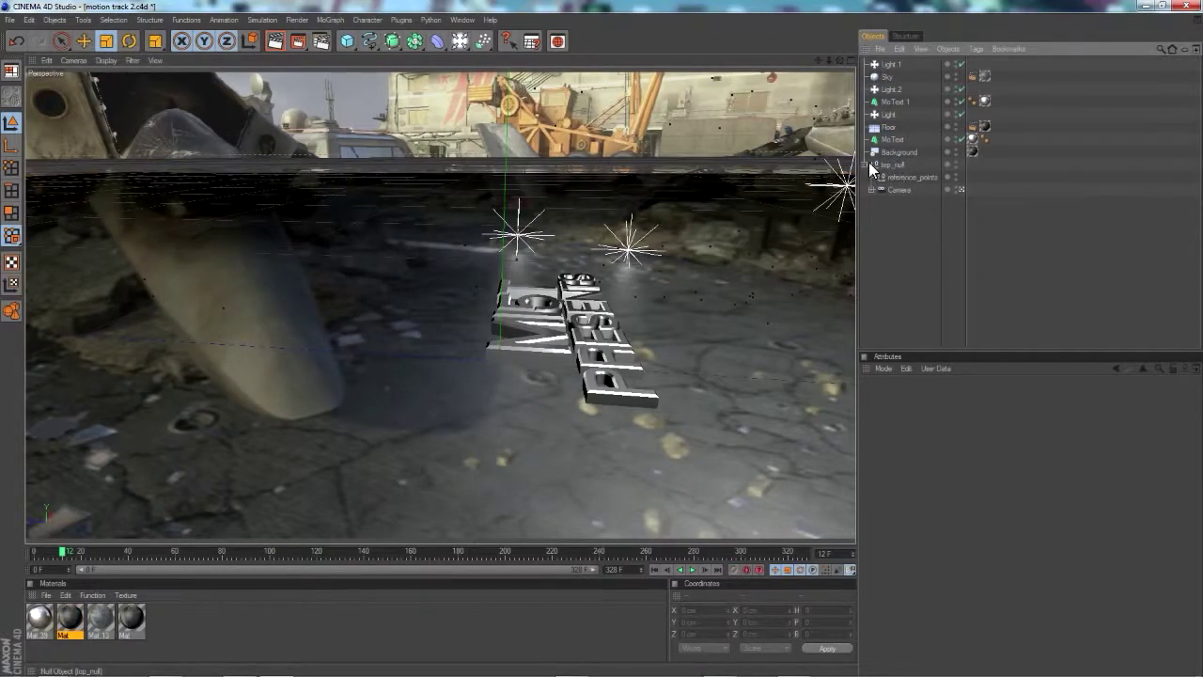
click(870, 164)
Inspect the Background object's Mat texture tag, checking its projection against the Frontal option.
click(897, 152)
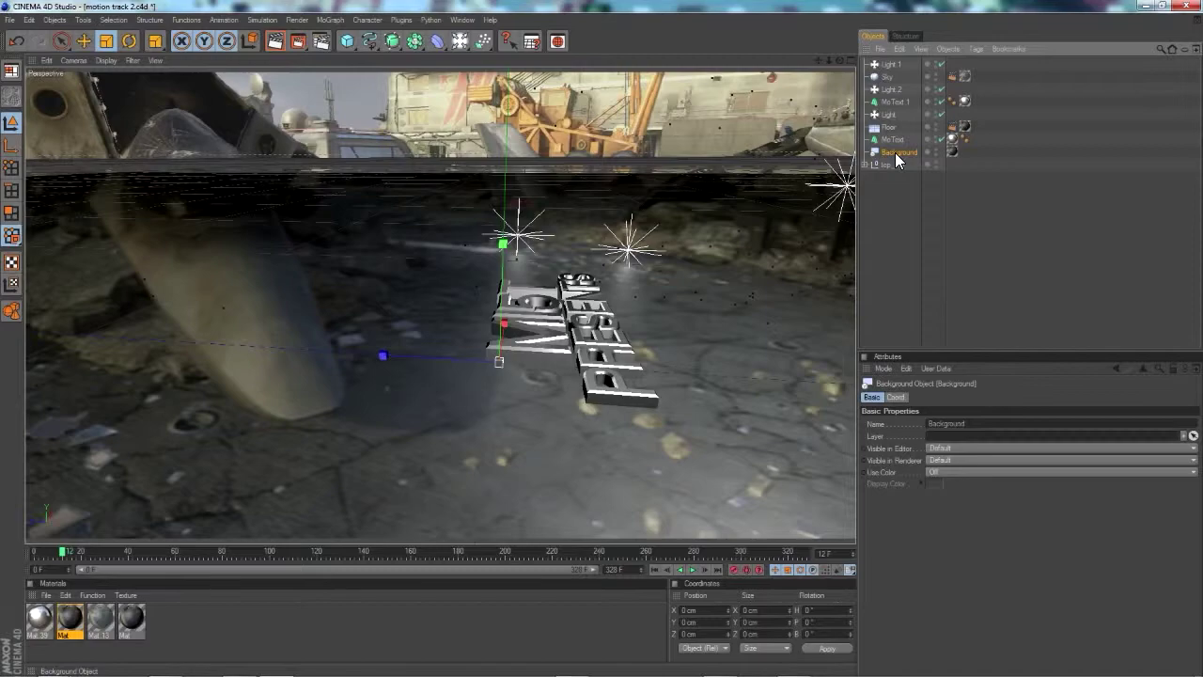
drag(951, 157, 950, 154)
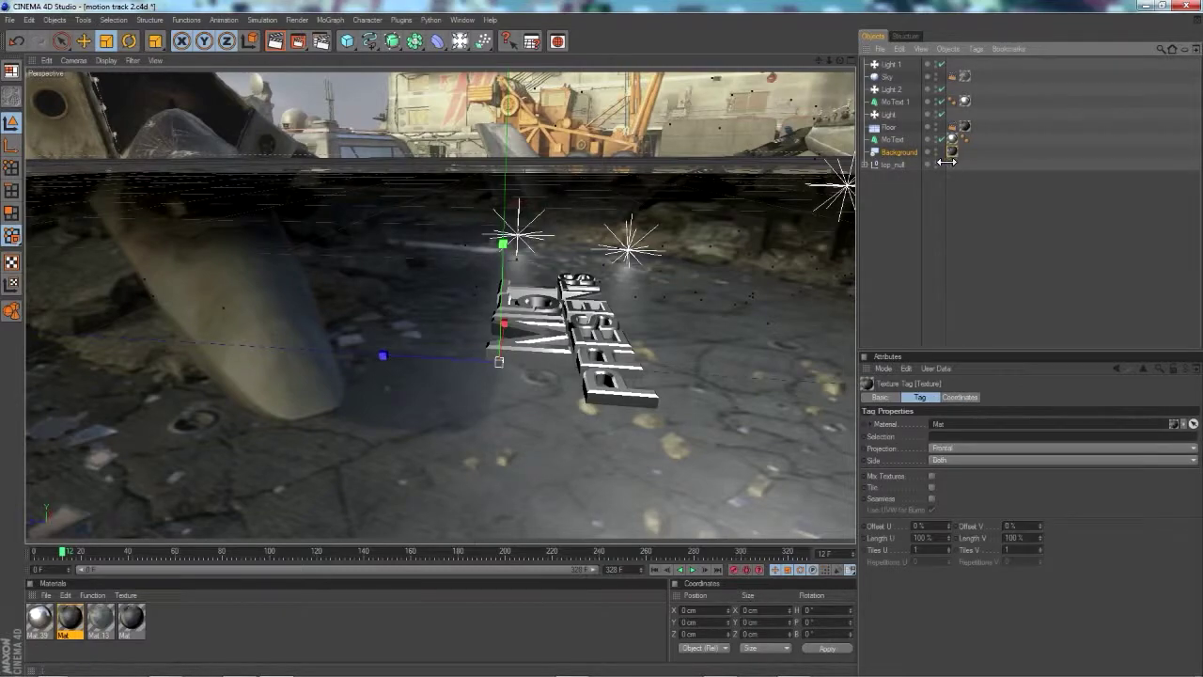
click(73, 635)
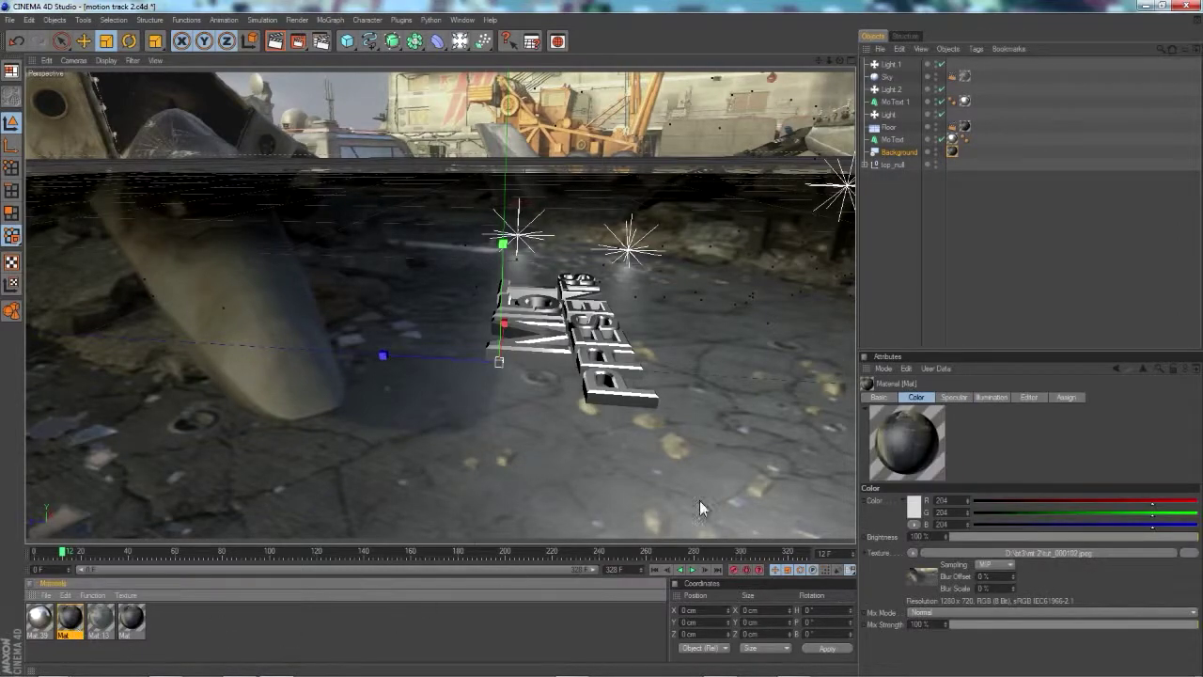
click(952, 151)
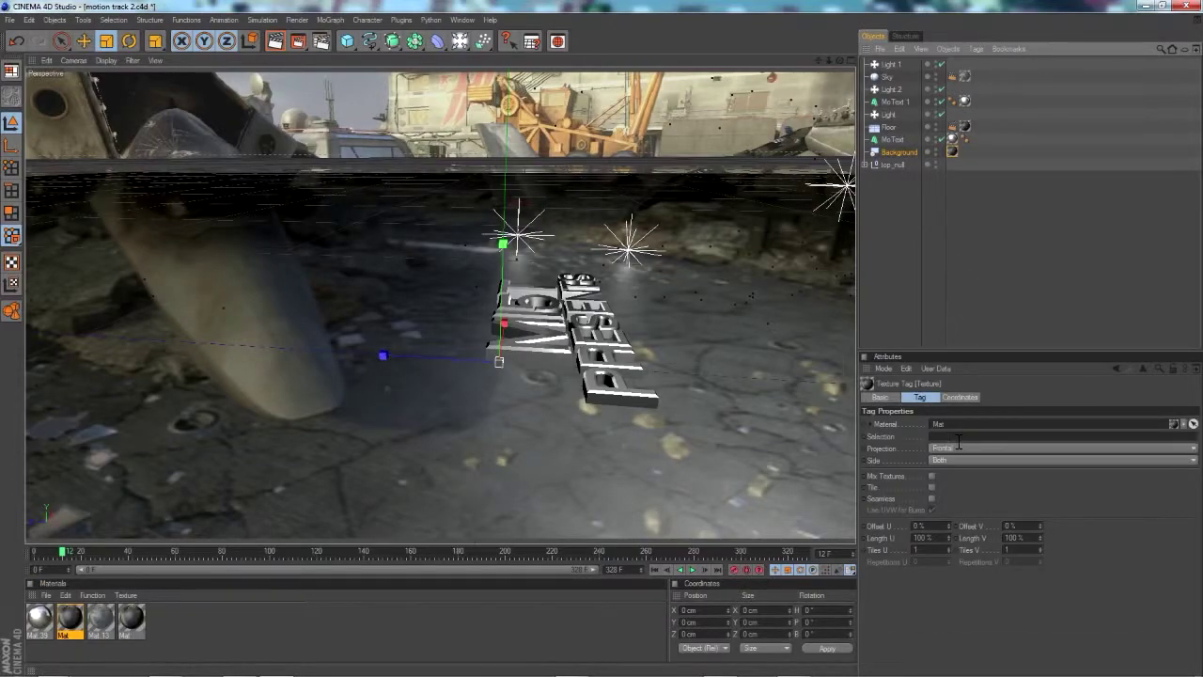
click(949, 448)
click(949, 449)
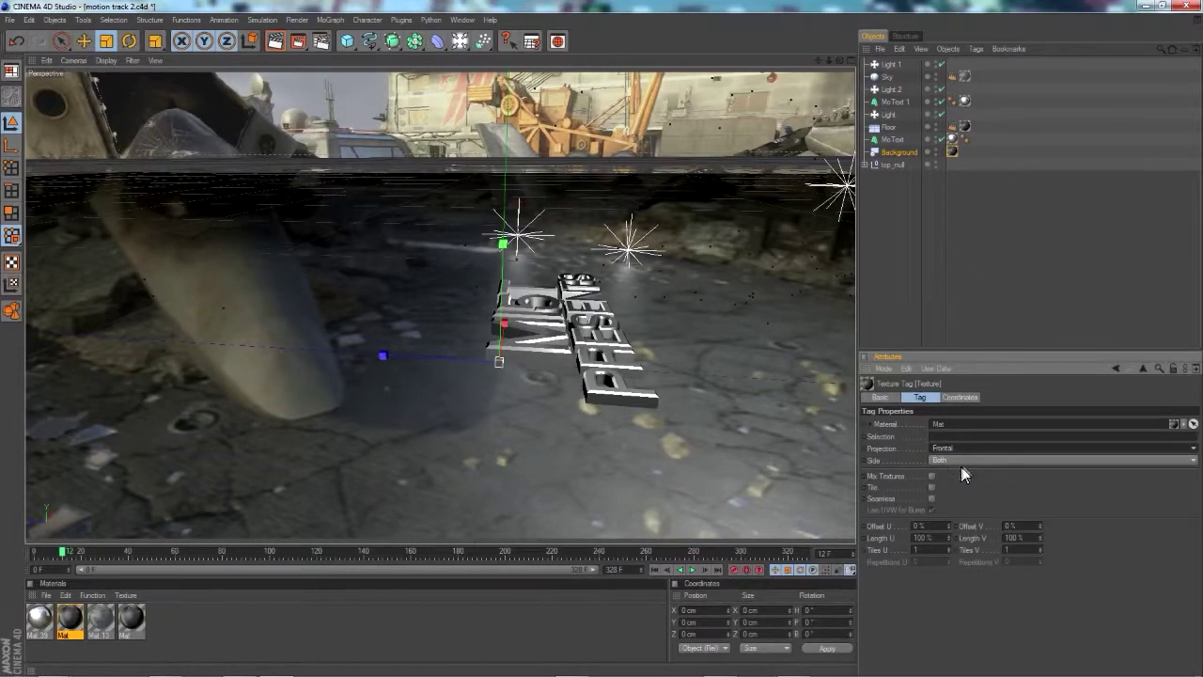
Inspect the texture tags on the Floor and Sky objects and where the Sky object is created.
click(885, 127)
click(963, 127)
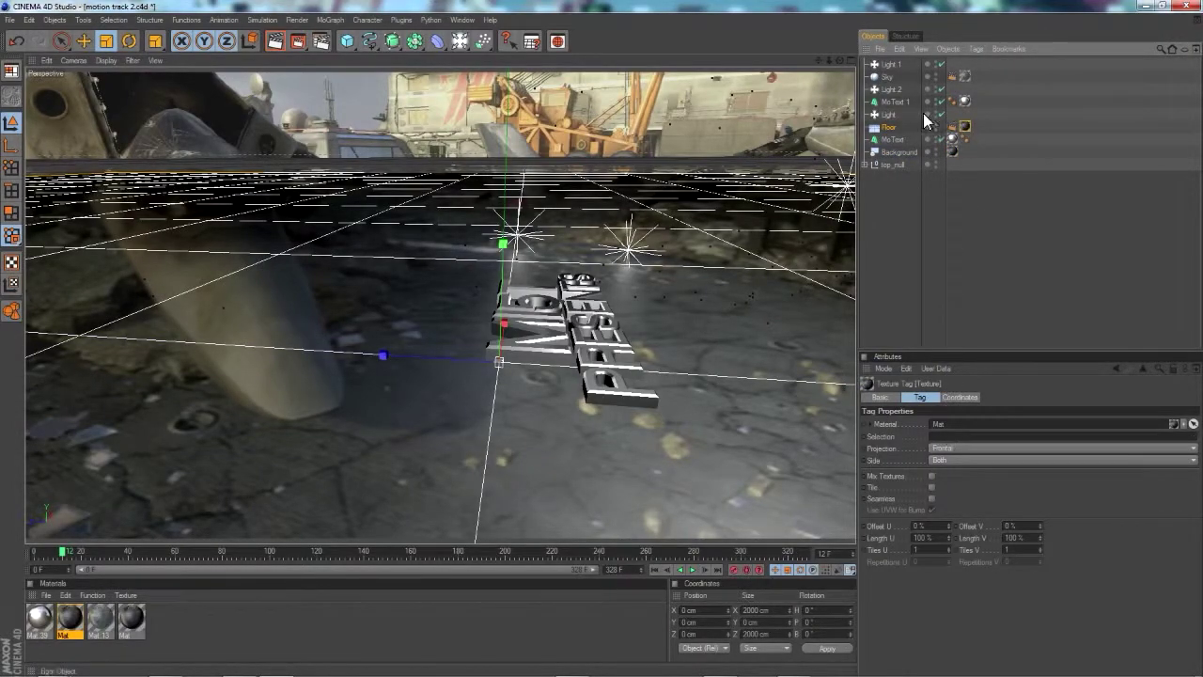
click(899, 261)
click(880, 77)
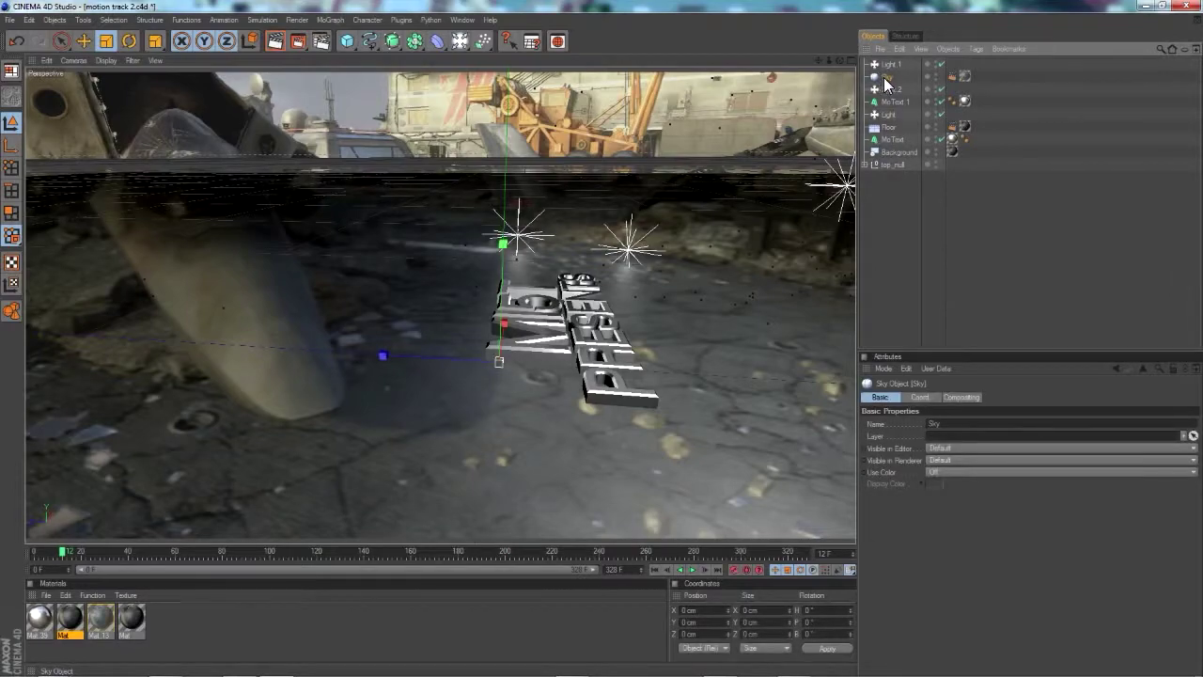
drag(461, 44, 658, 197)
click(963, 77)
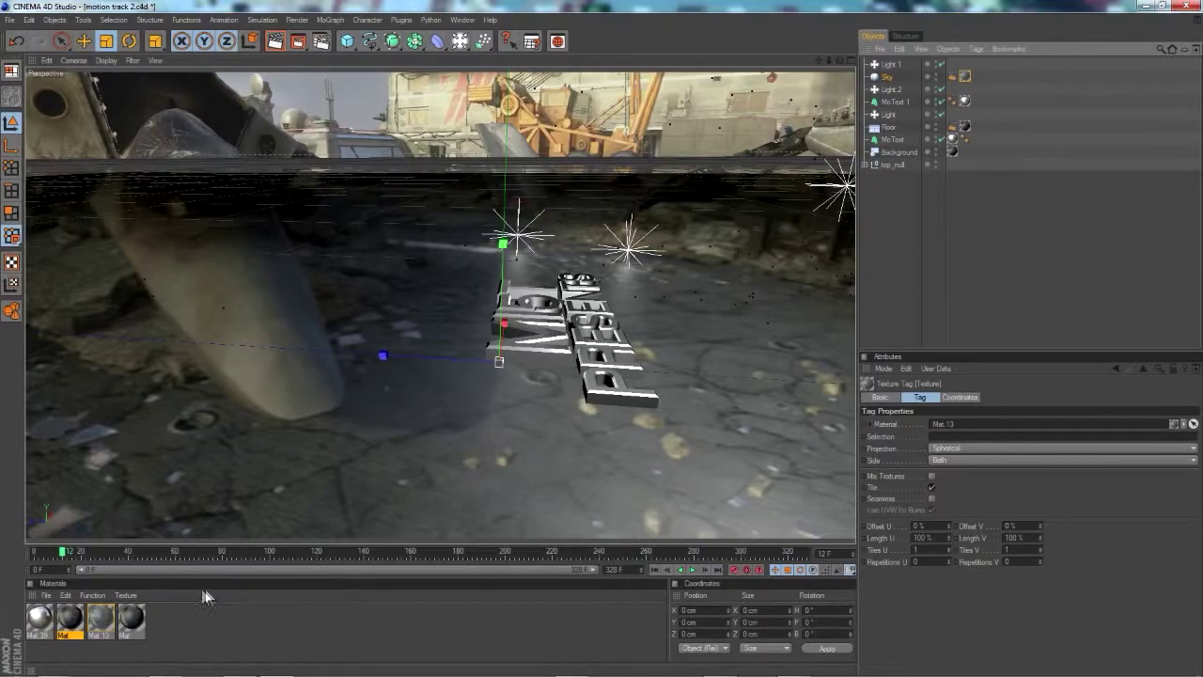
Examine Mat.13's Luminance and Specular channels, including the luminance colour.
click(105, 626)
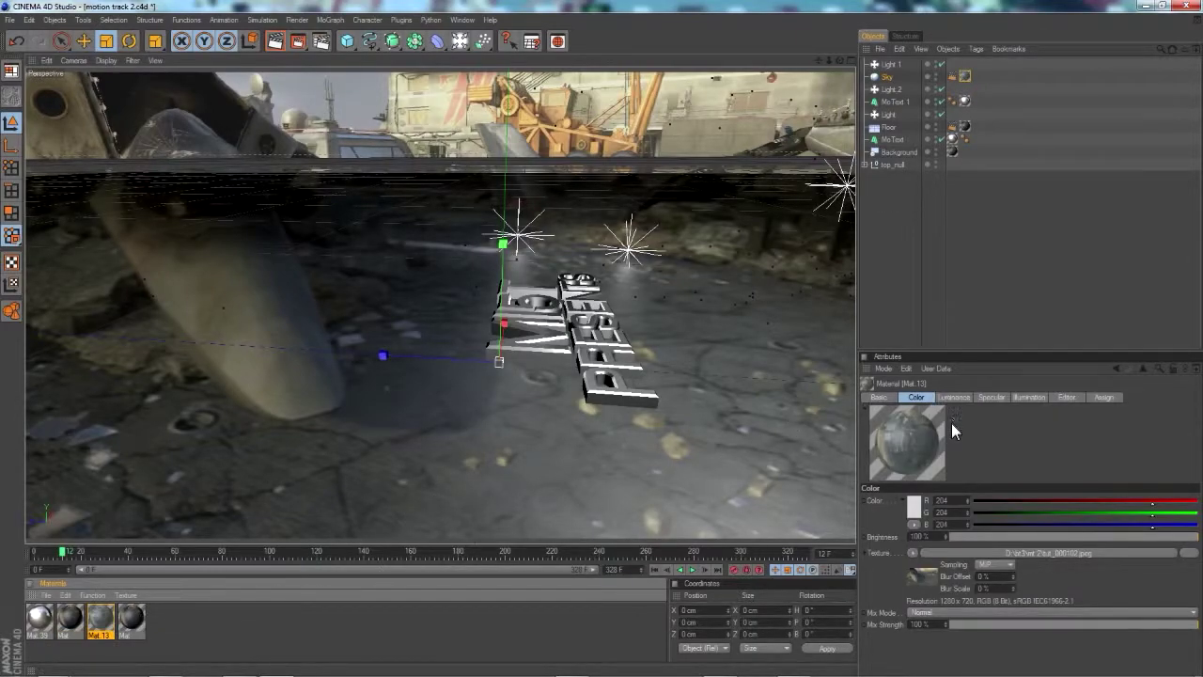
double_click(103, 625)
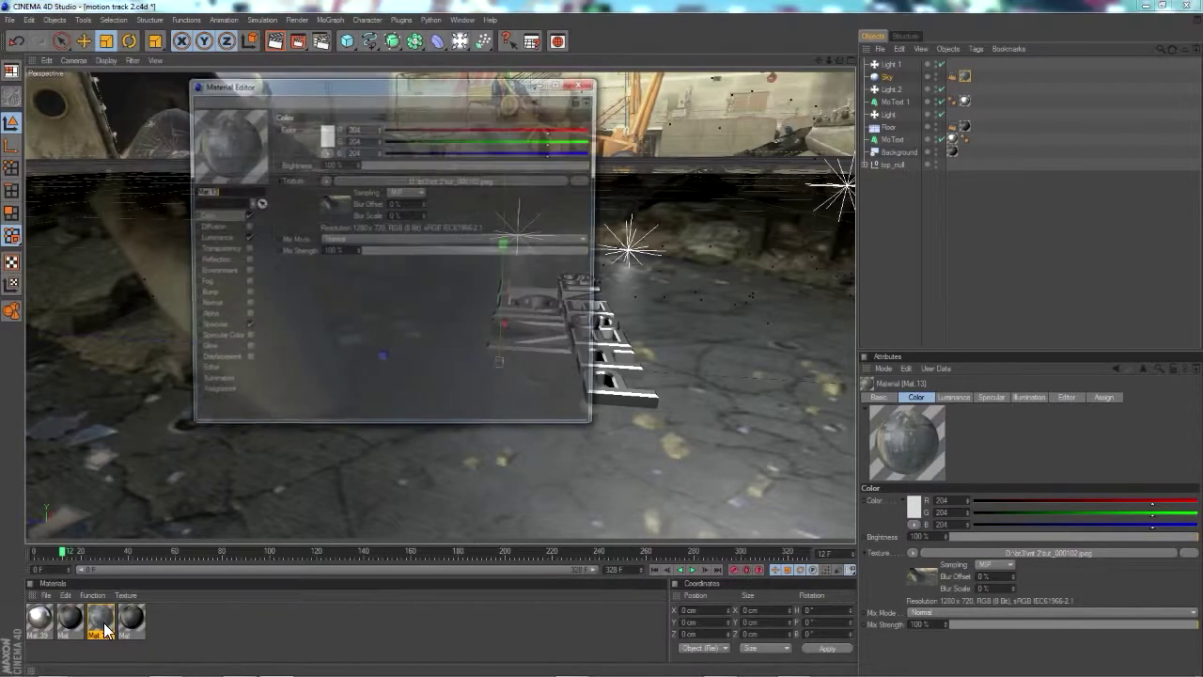
click(218, 240)
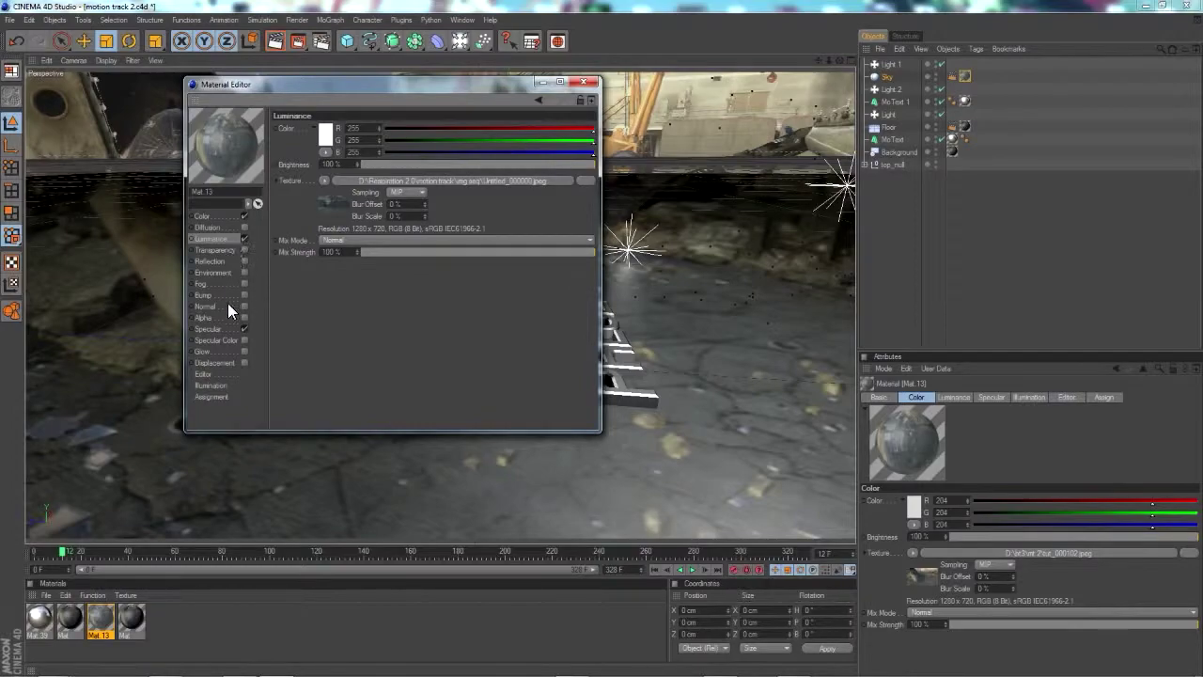
click(226, 328)
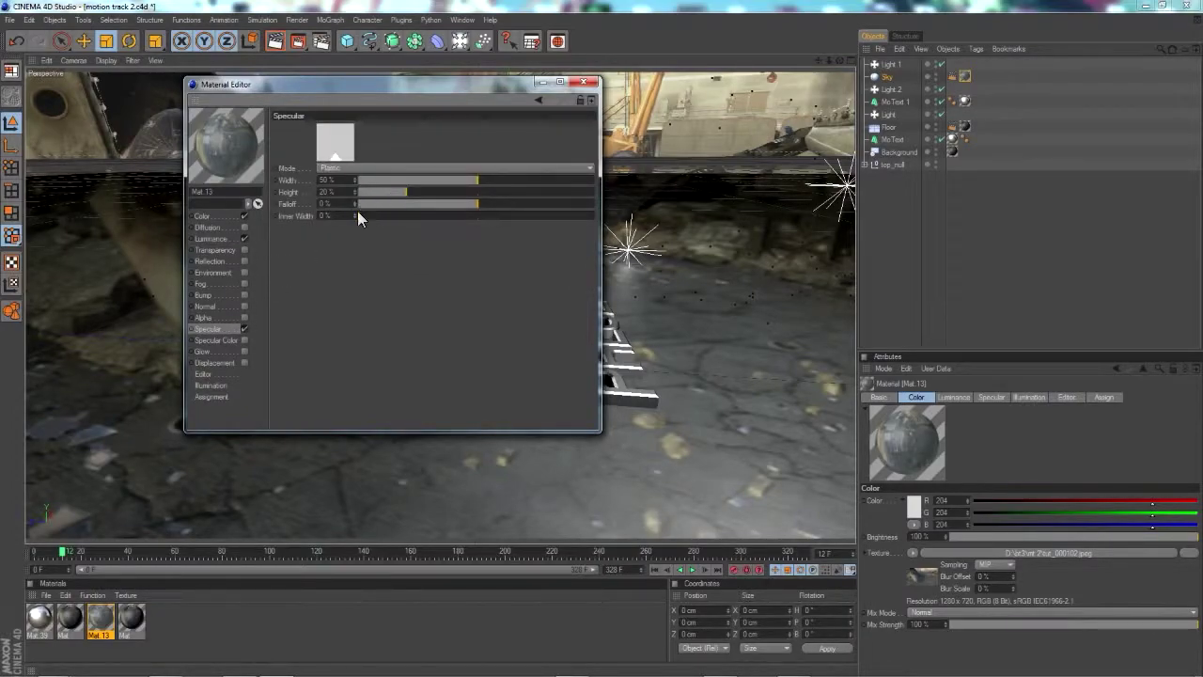
click(222, 239)
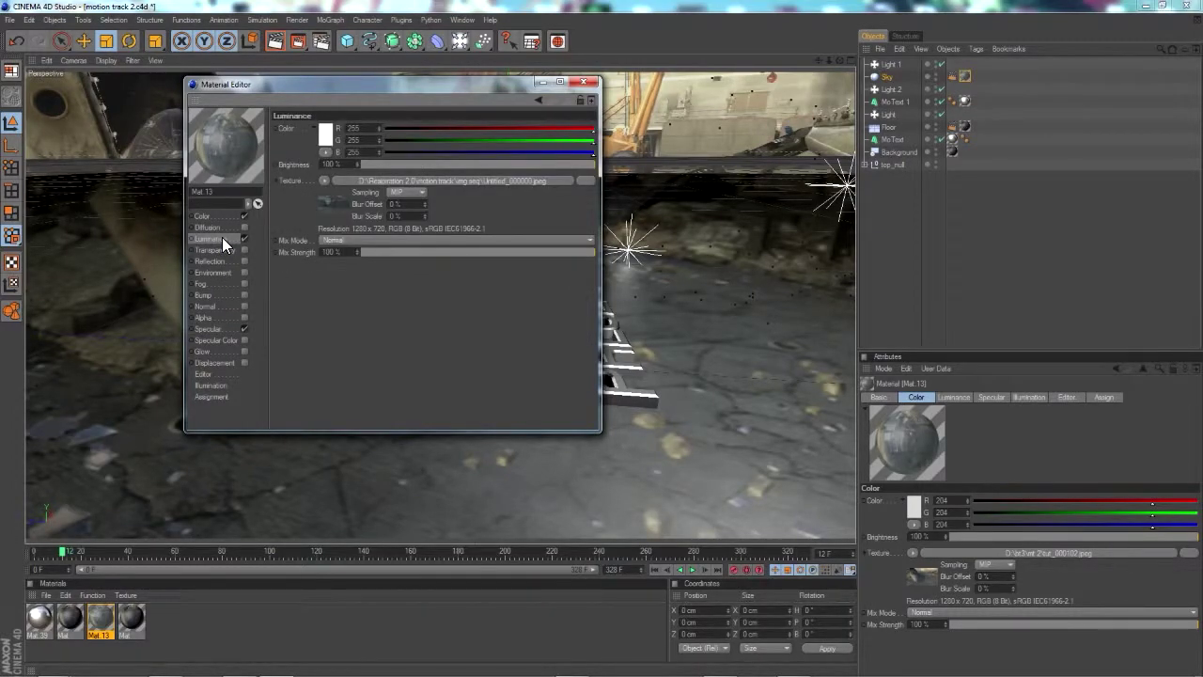
click(326, 130)
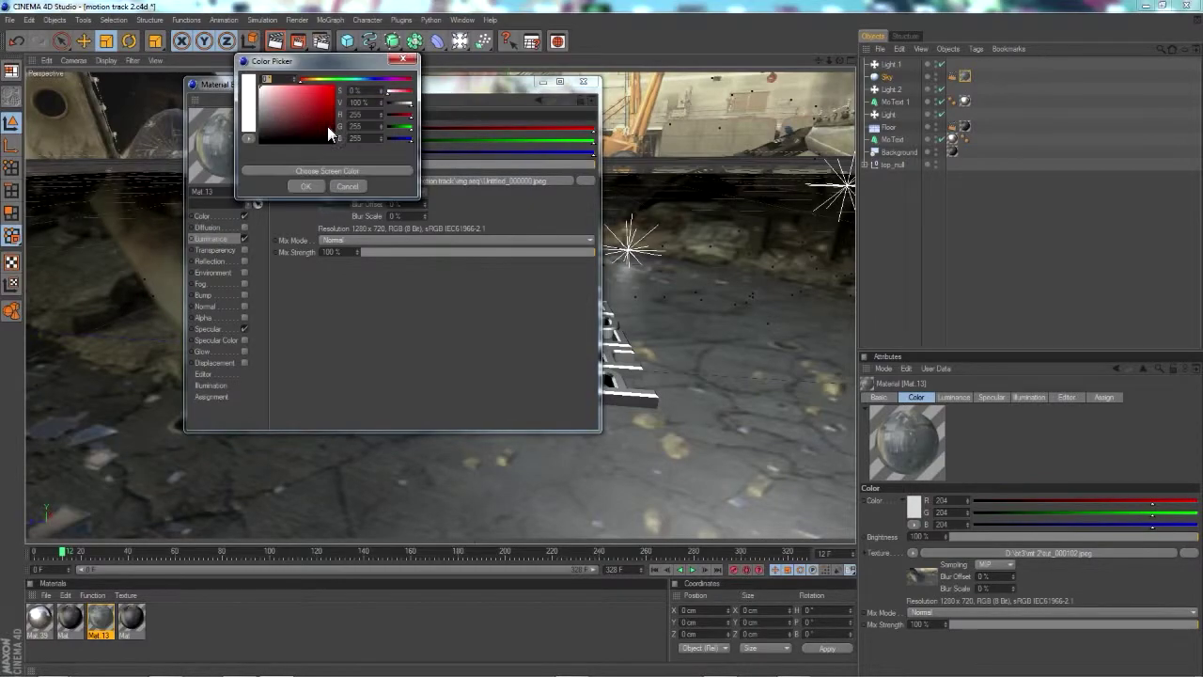
click(305, 186)
Compare the Color channel settings of the last Mat material with those of Mat.13.
click(132, 621)
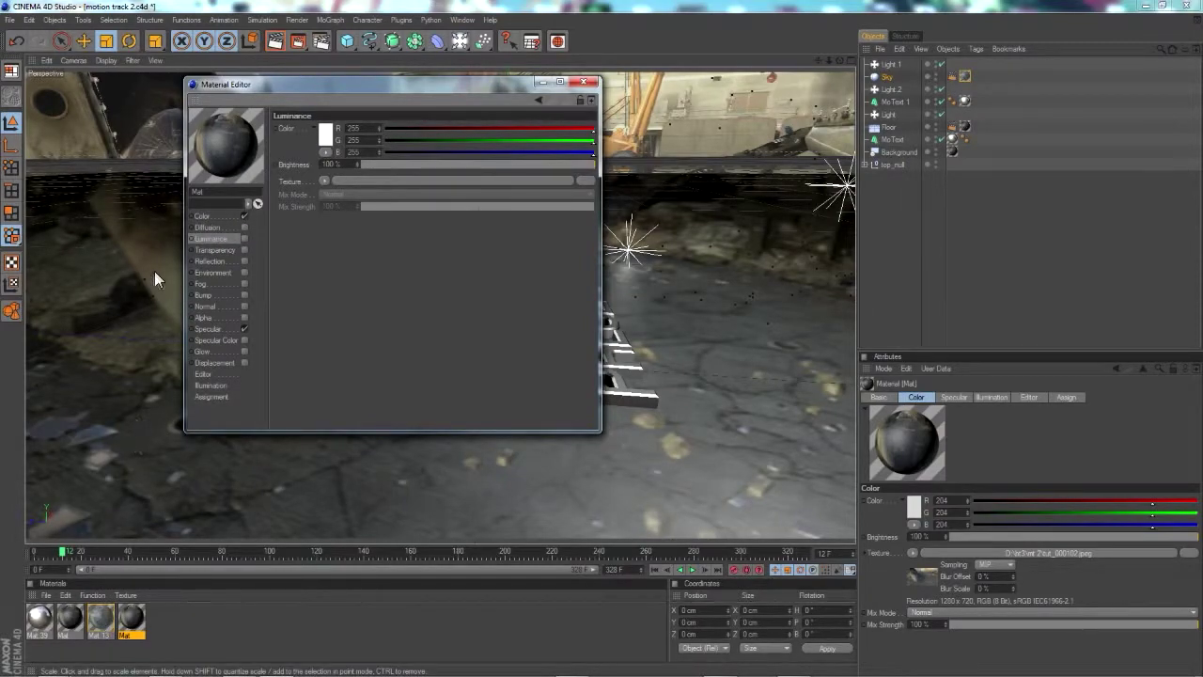
click(222, 216)
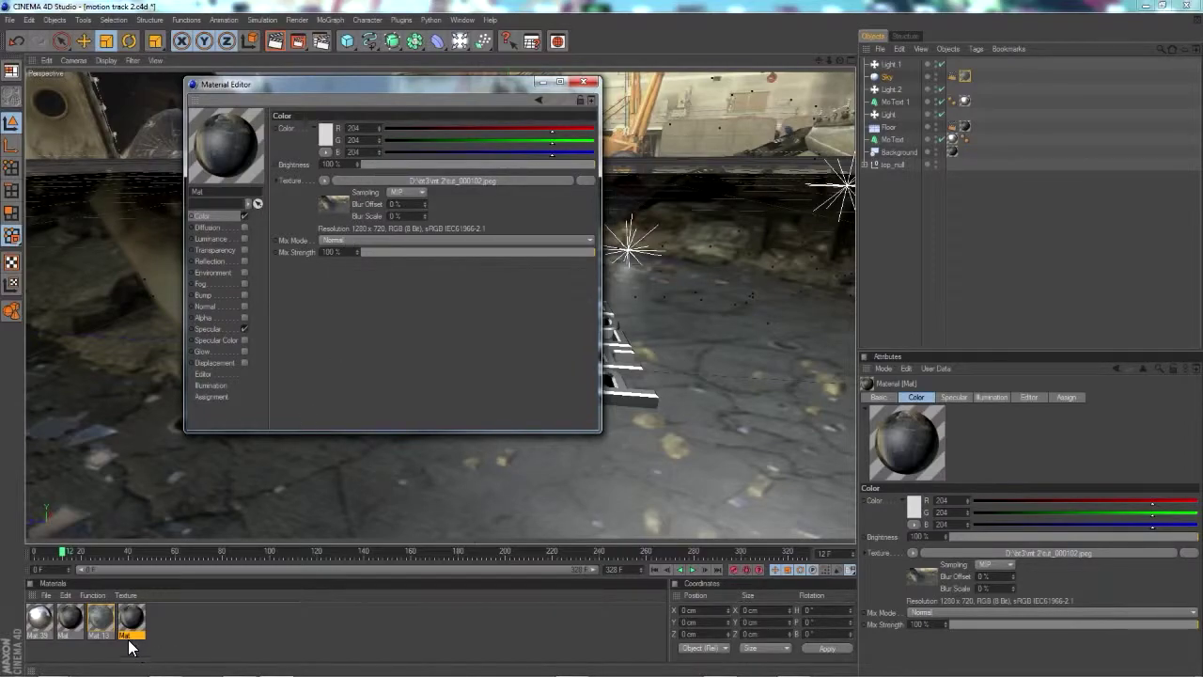
click(99, 620)
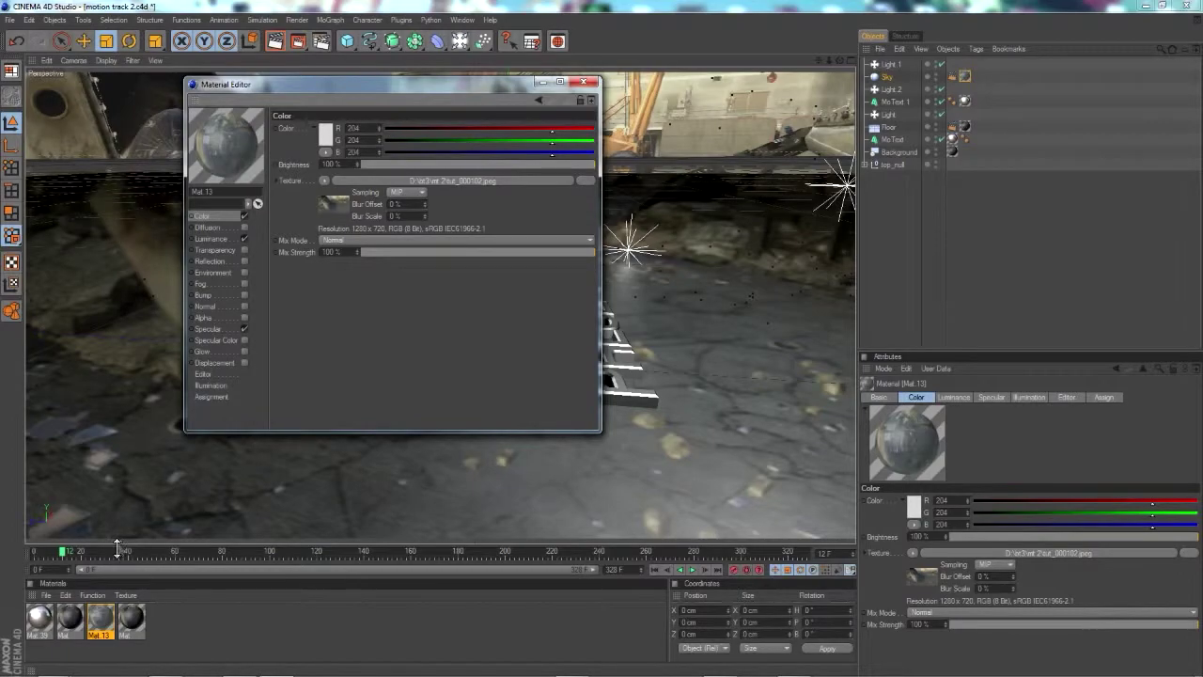
Close the Mat.13 material settings and inspect the shadow settings of Light.2.
click(585, 83)
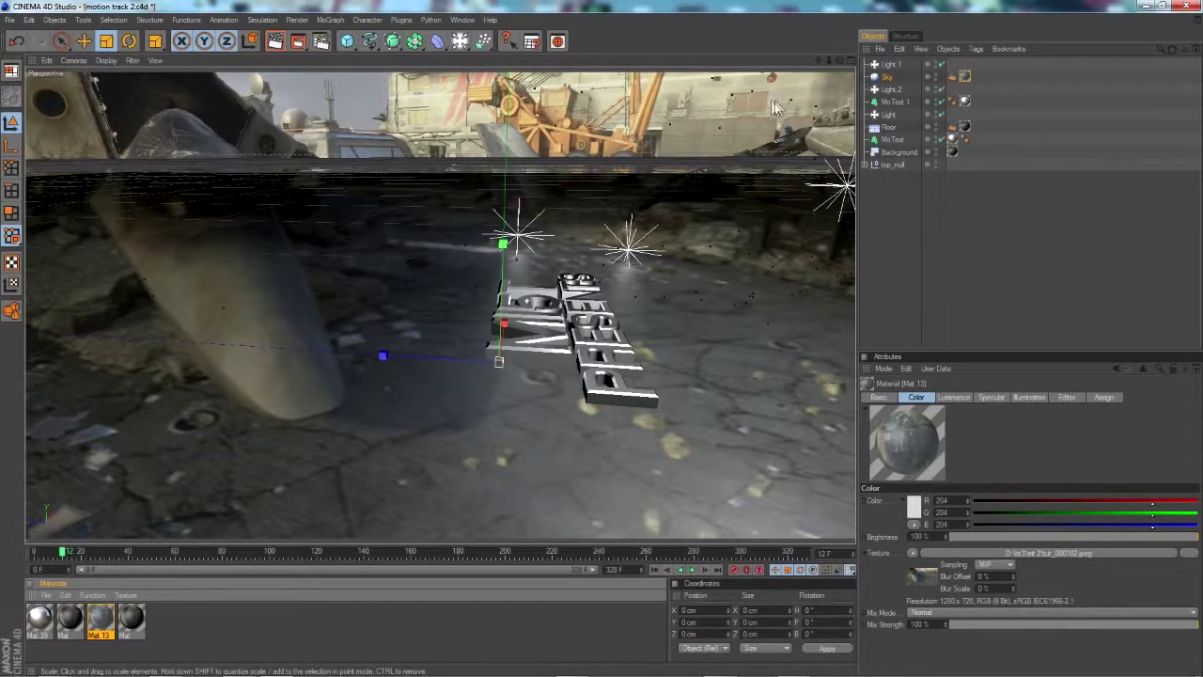
click(890, 89)
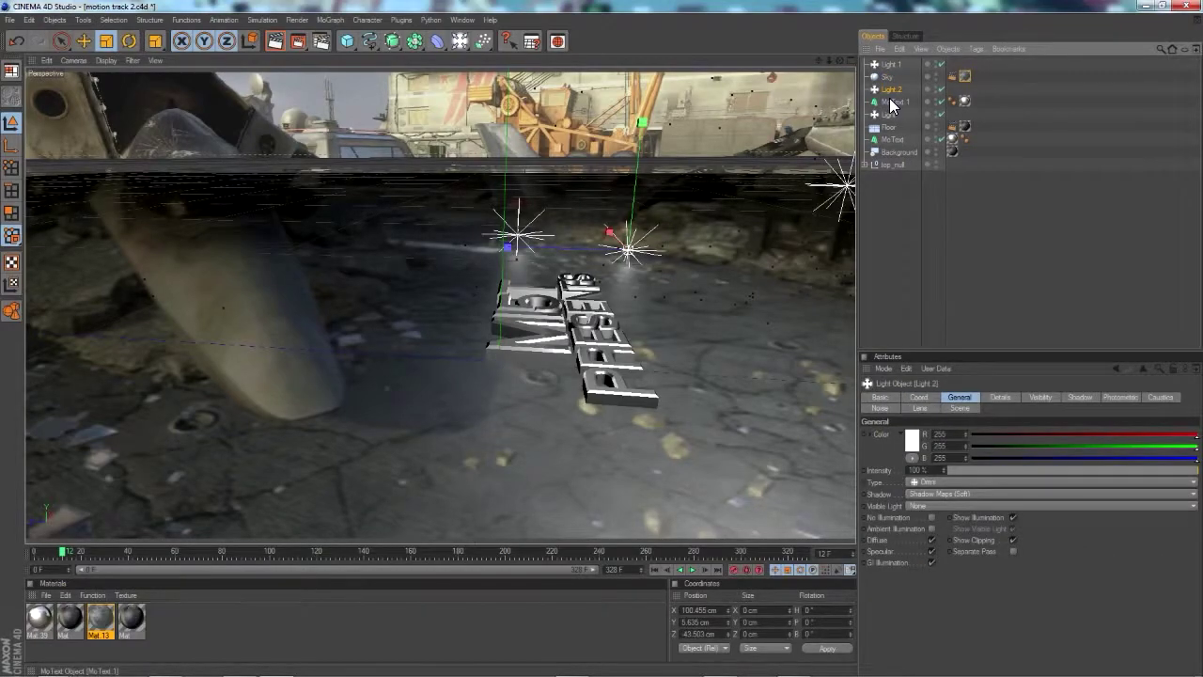
click(1079, 396)
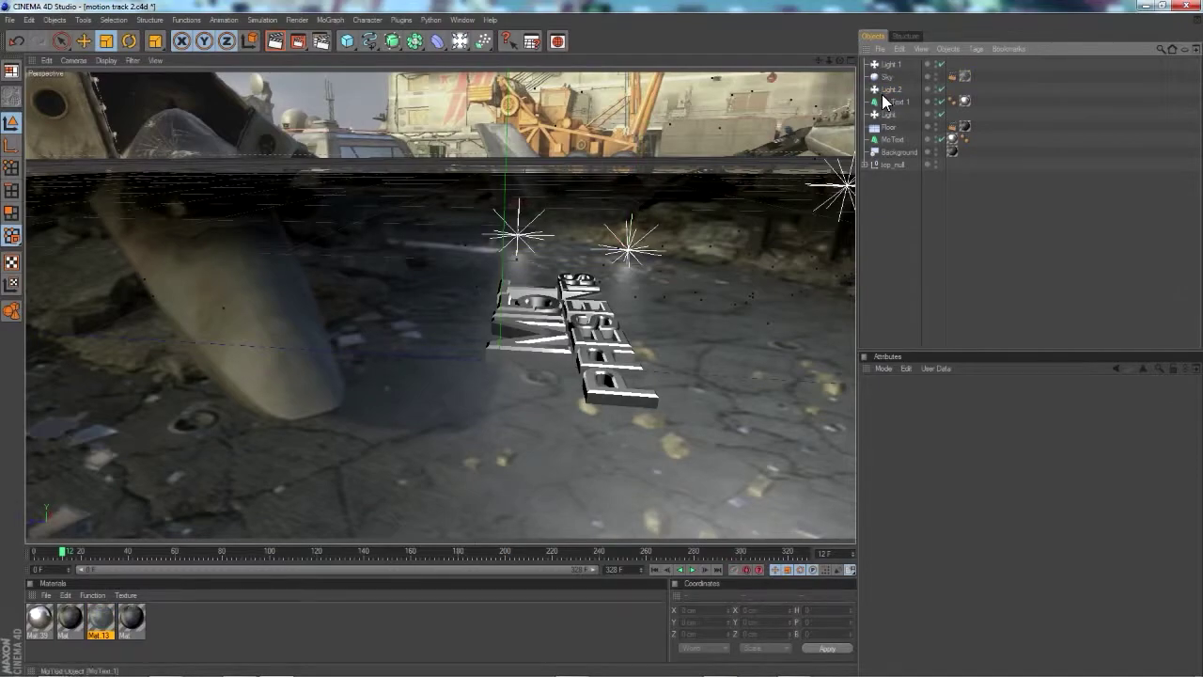
click(83, 40)
click(894, 239)
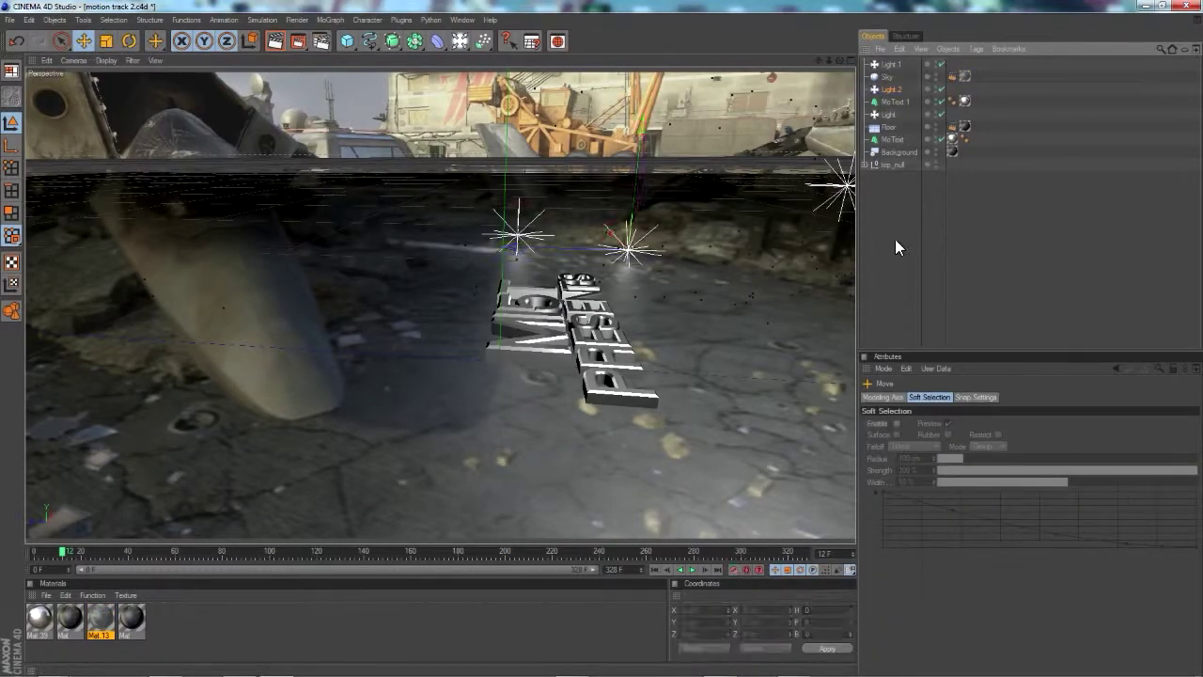
Inspect the Floor object's available tags and its Compositing tag's shadow and visibility options.
right_click(892, 128)
mouse_move(929, 139)
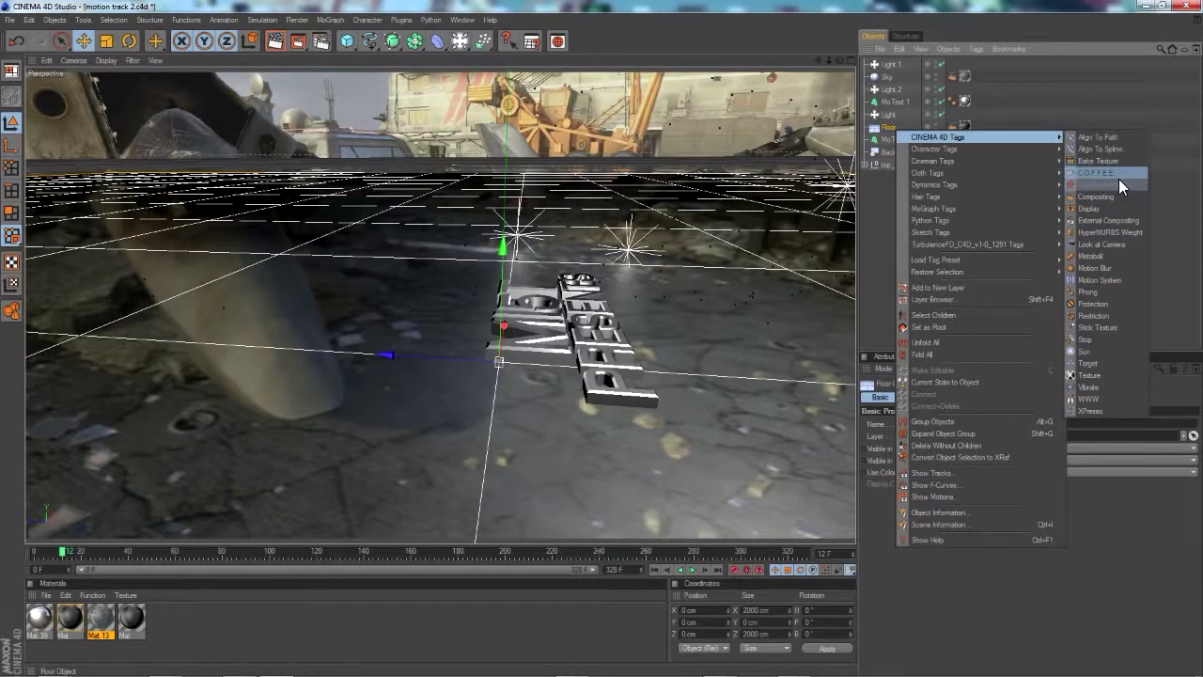
click(1079, 118)
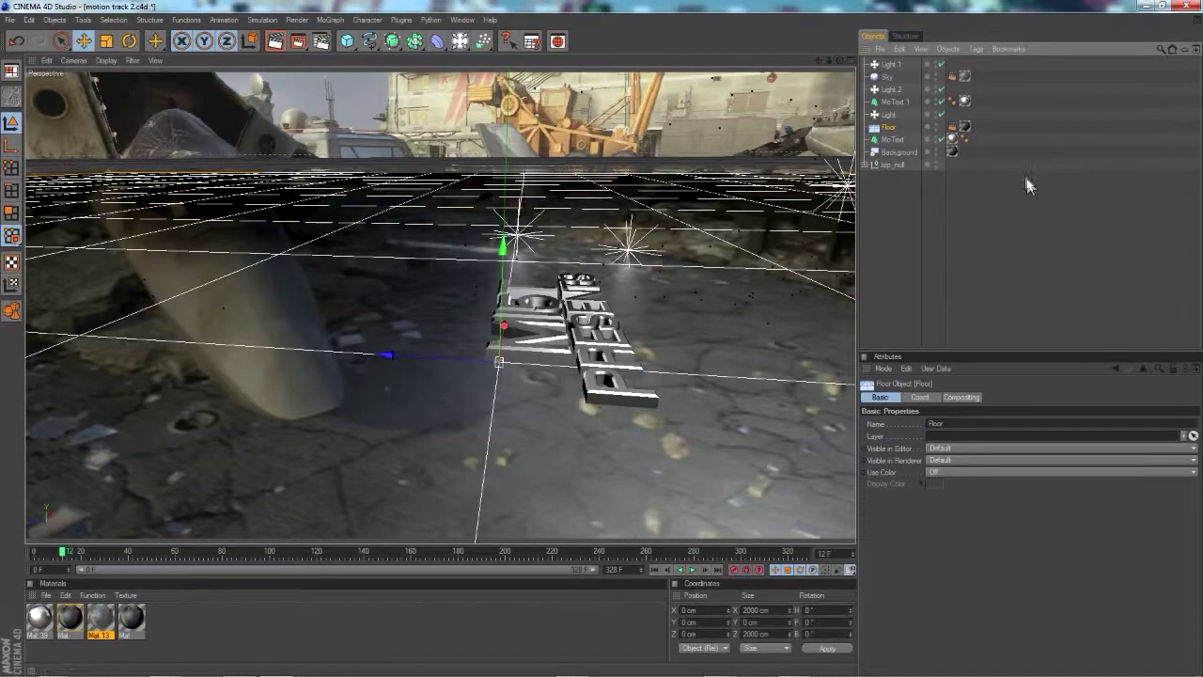
click(960, 397)
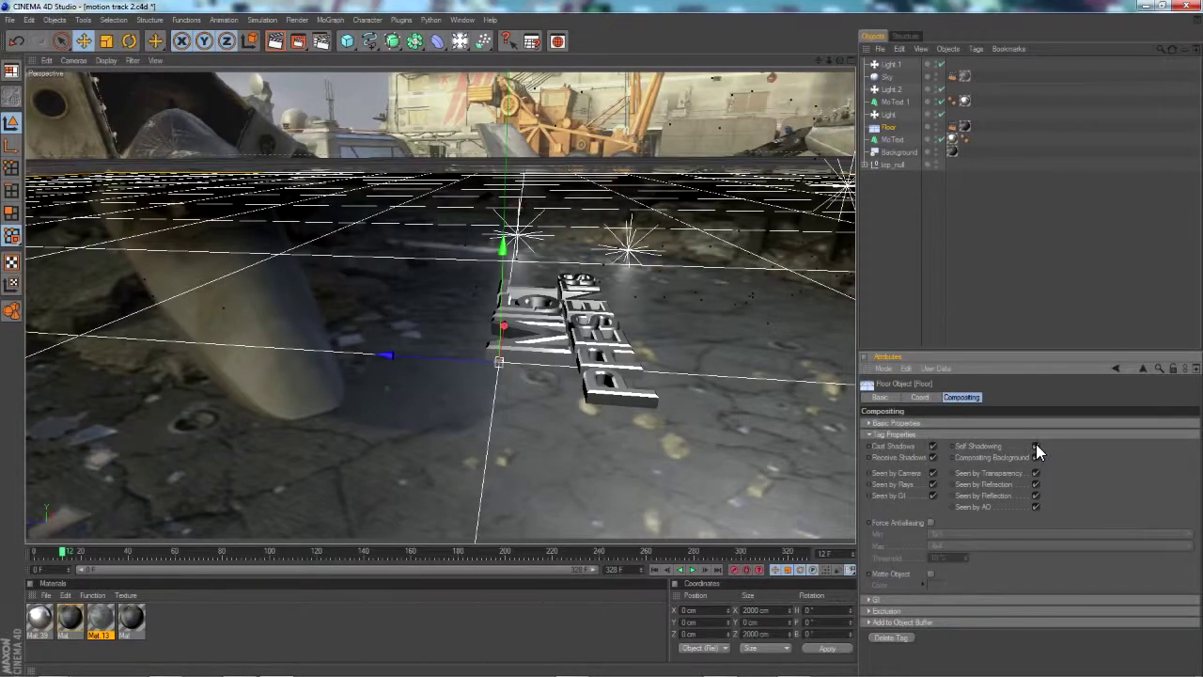
click(915, 246)
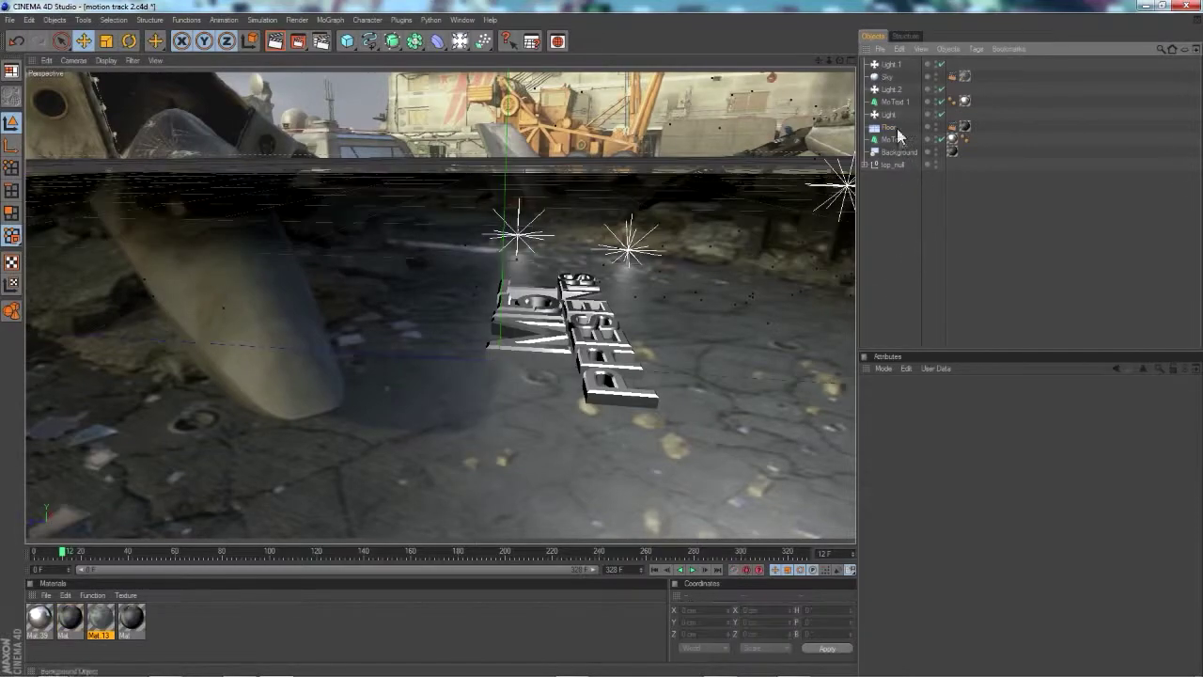
Check Light.2's shadow type, and render a preview of the view at frame 168.
click(888, 89)
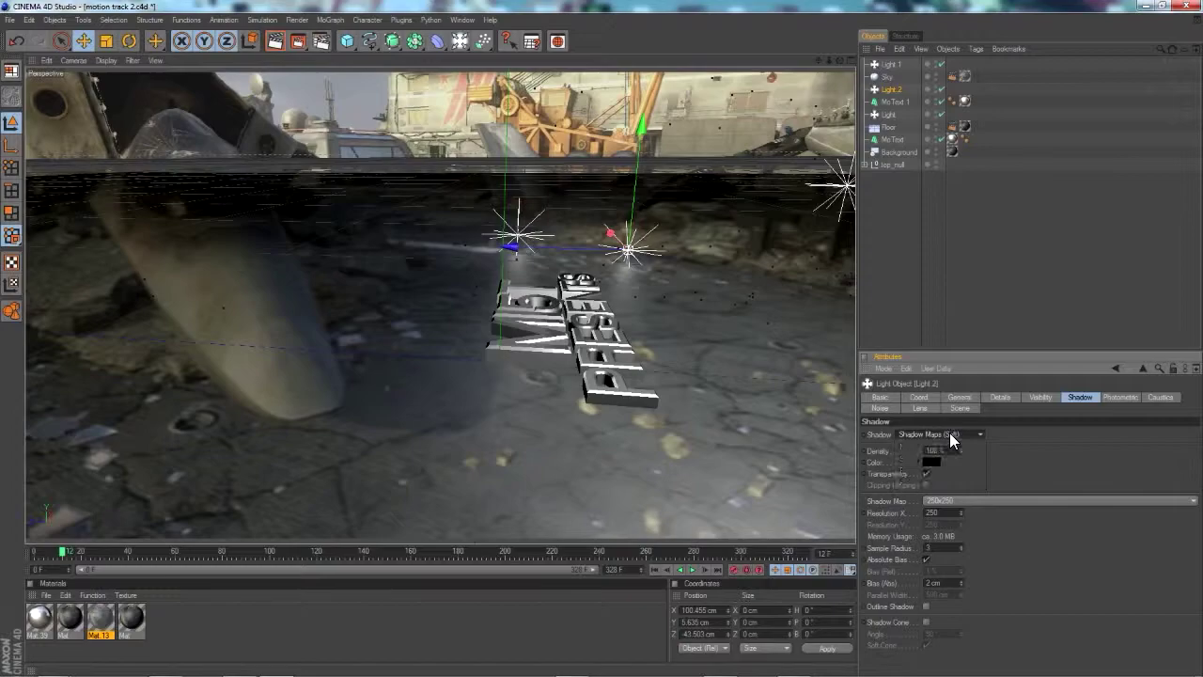
drag(282, 553, 429, 556)
click(274, 40)
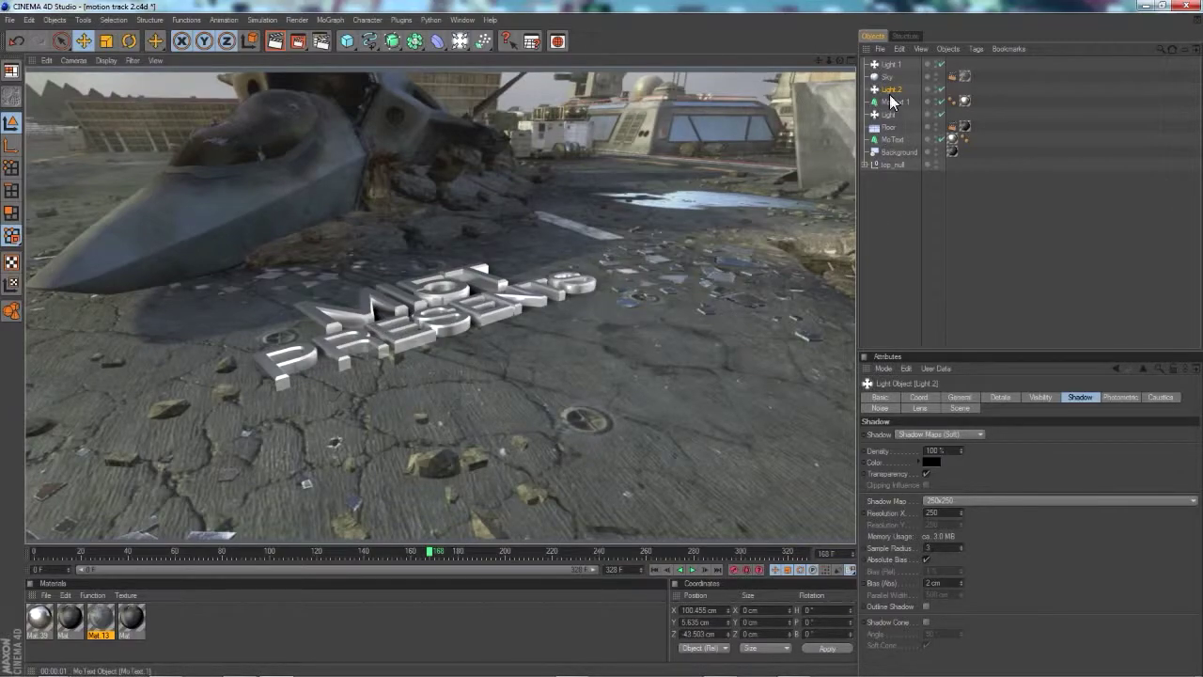
Rotate the MI5T and PRESENTS text objects from lying flat to standing upright, with pitch close to 0°.
click(897, 139)
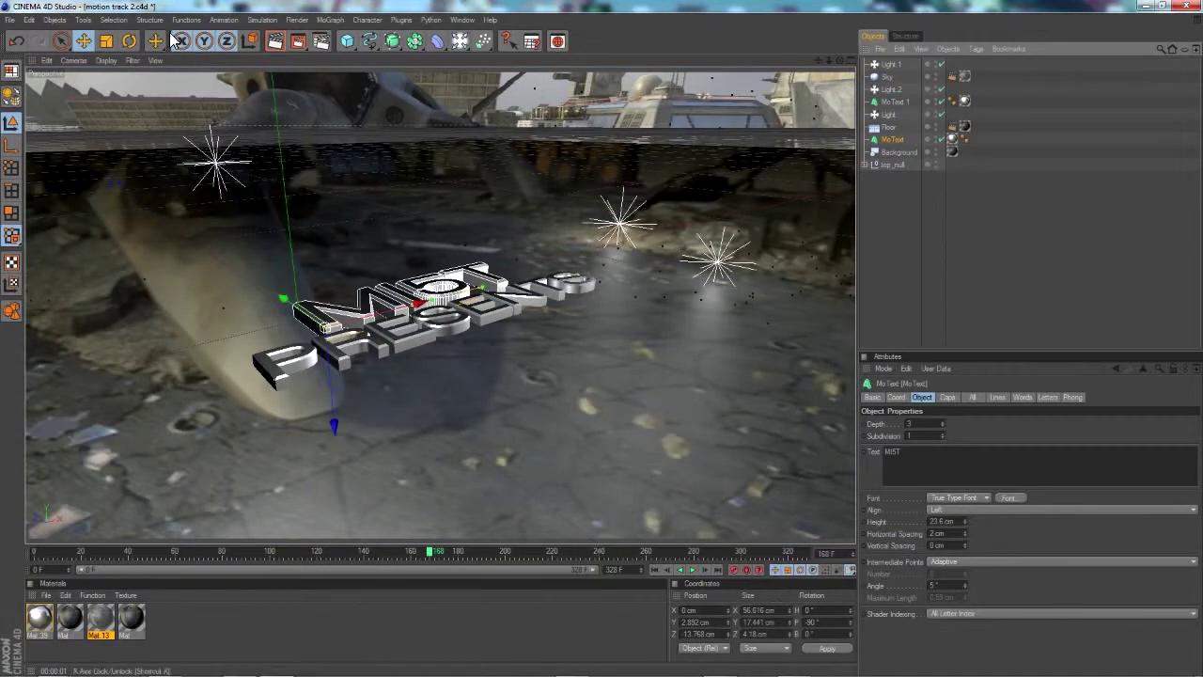
click(127, 41)
mouse_move(356, 317)
mouse_down()
mouse_move(352, 273)
mouse_move(352, 330)
mouse_up()
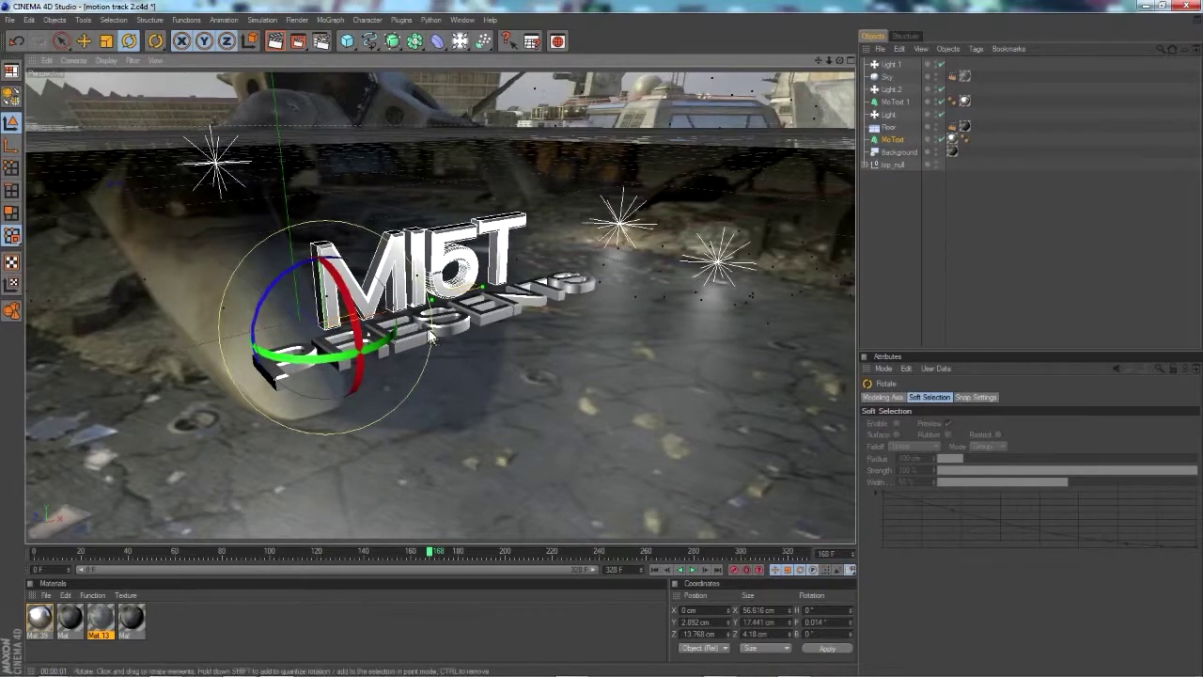
click(434, 328)
click(463, 329)
drag(310, 413, 301, 443)
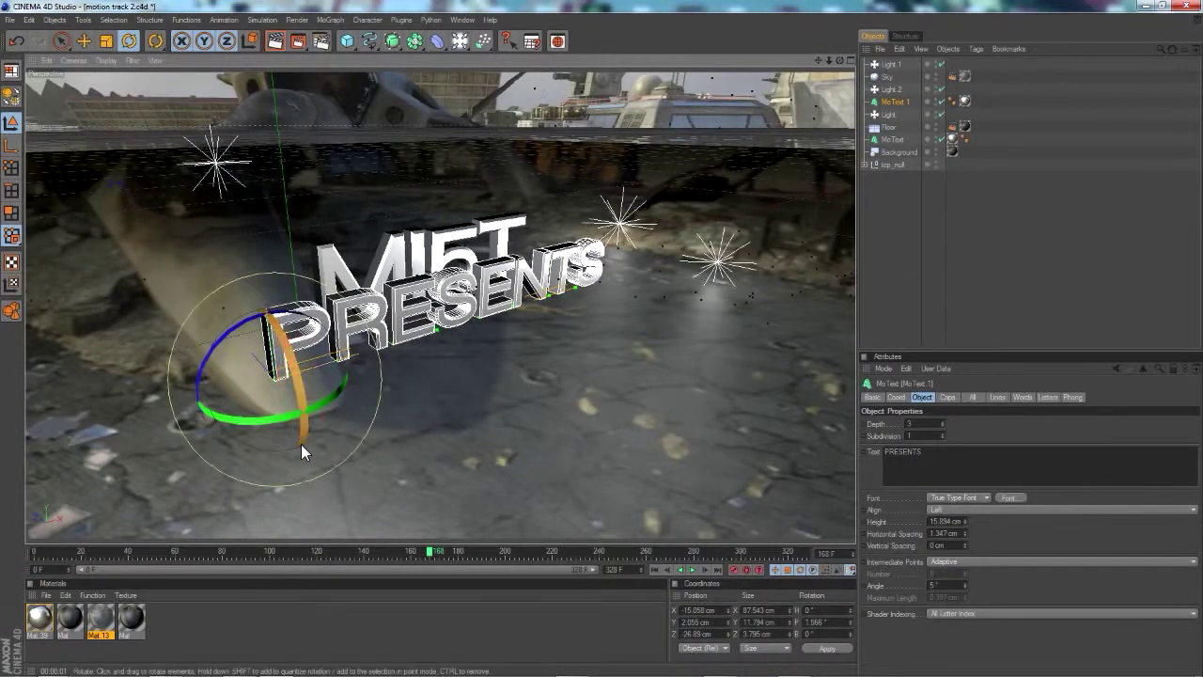
Set the extrusion depth of both MoText objects to 5.
click(467, 242)
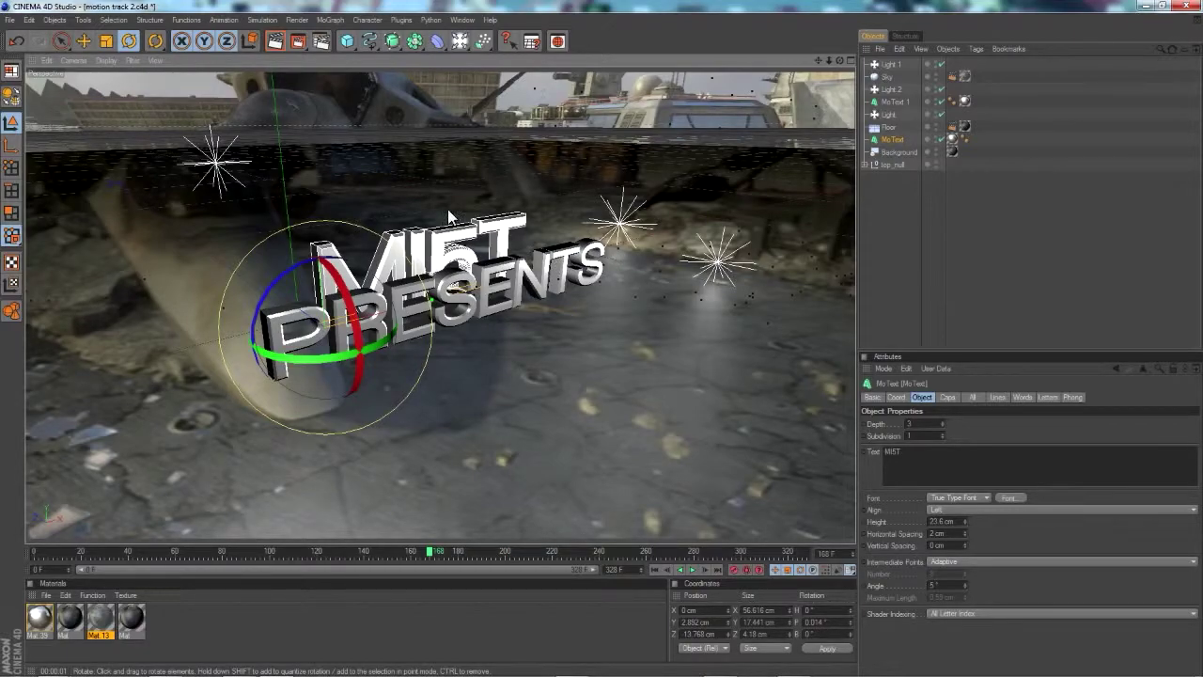
click(83, 40)
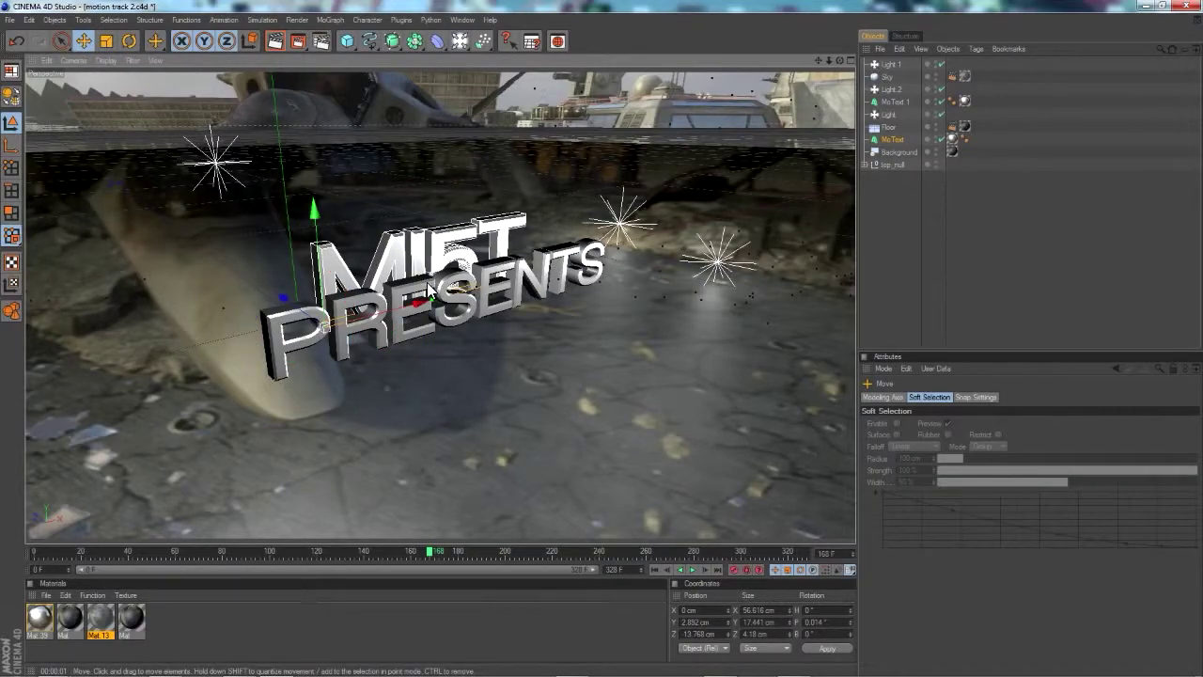
click(892, 139)
ctrl+click(891, 101)
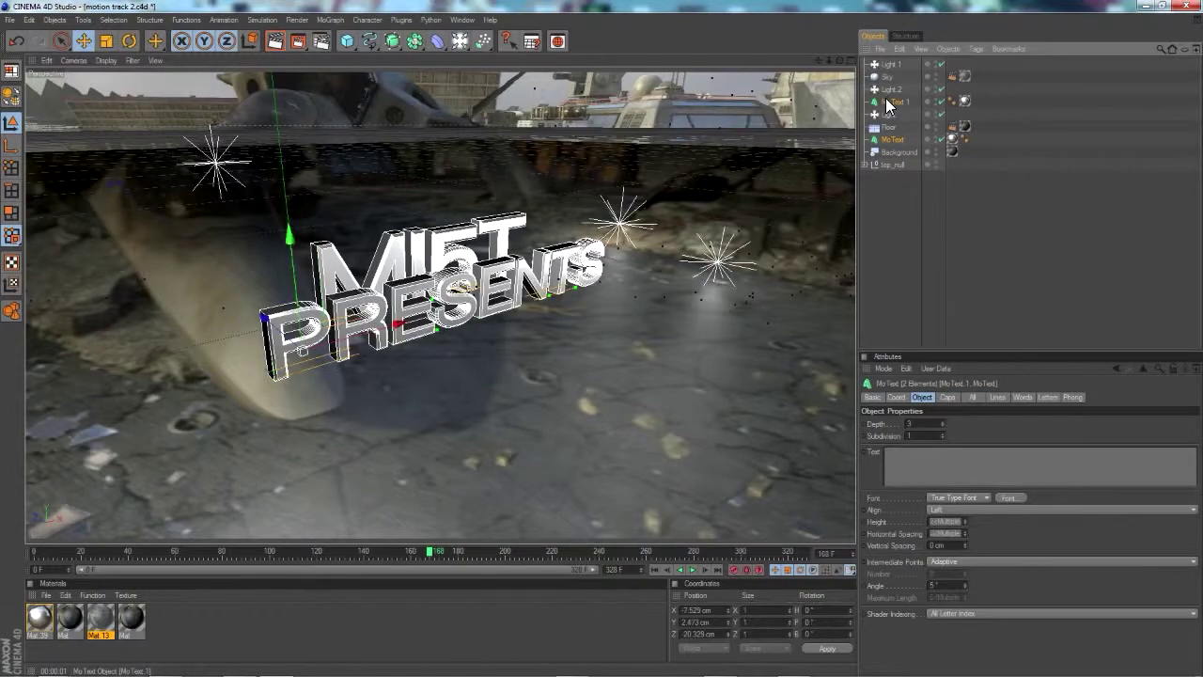
click(928, 424)
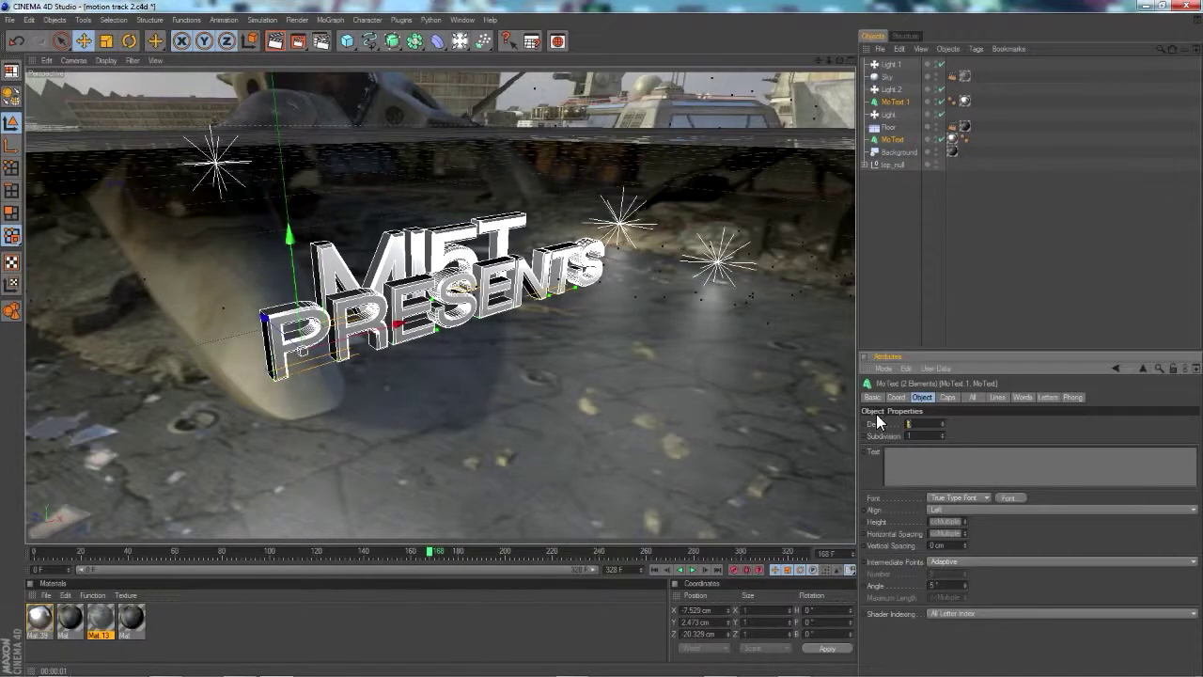
text(5)
key(Return)
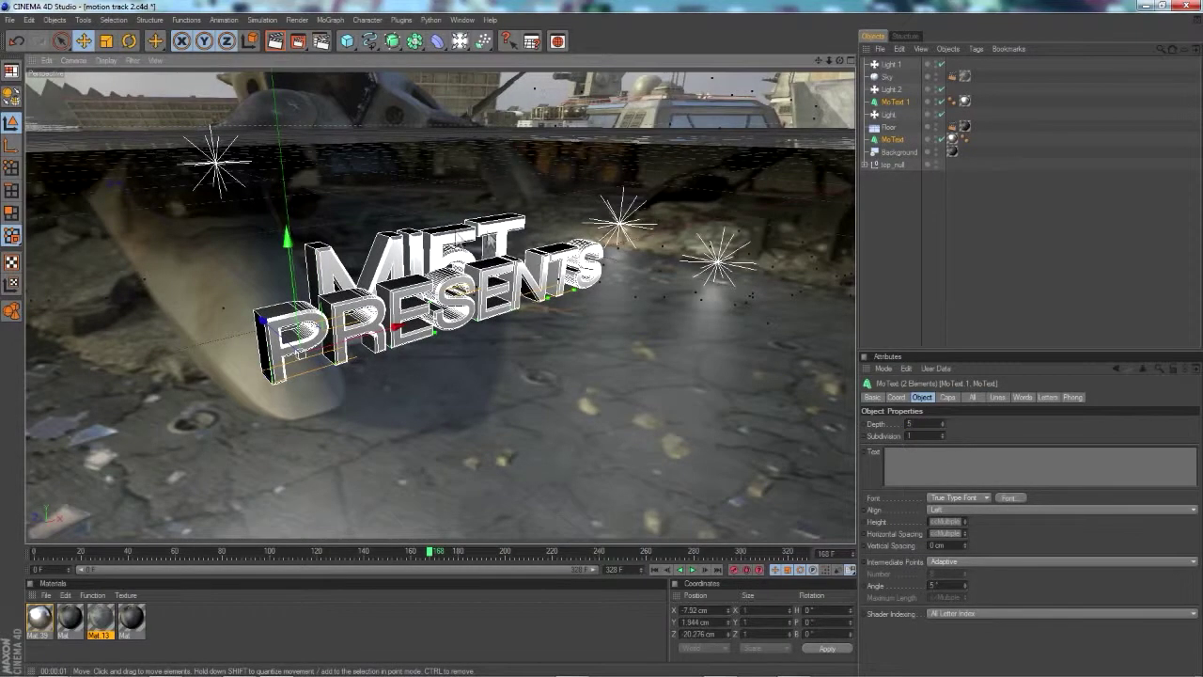
Move the MI5T text above PRESENTS, to a height of about 13.9 cm, and render a preview.
click(915, 223)
click(891, 101)
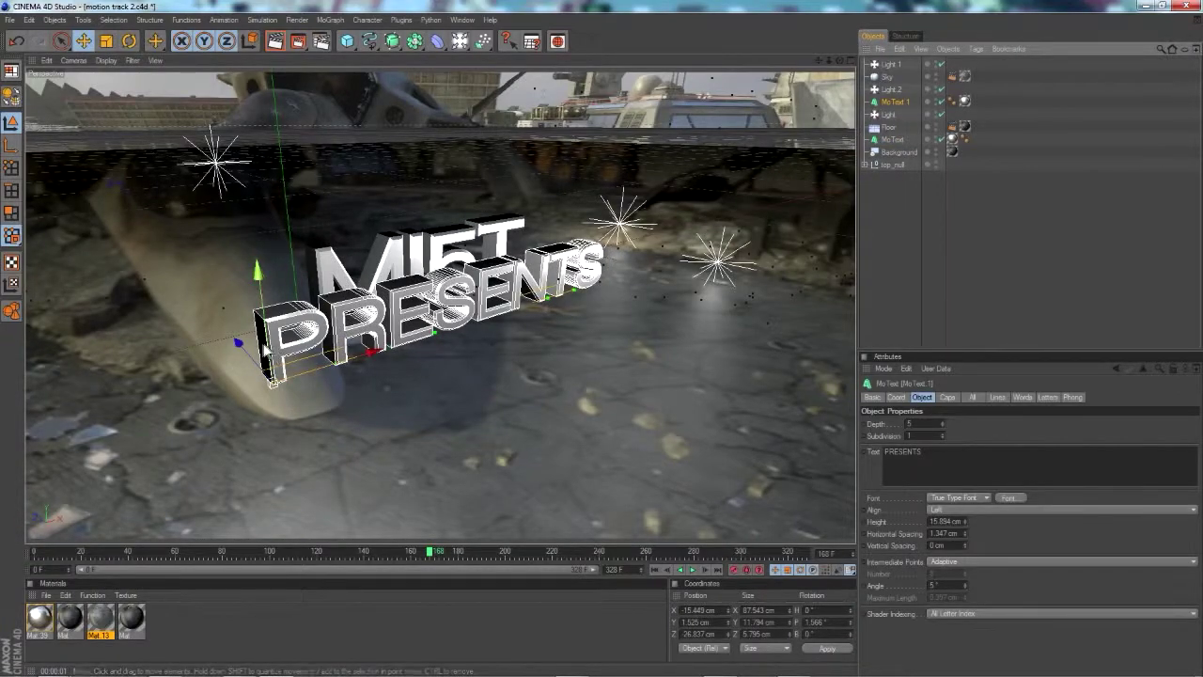
click(891, 140)
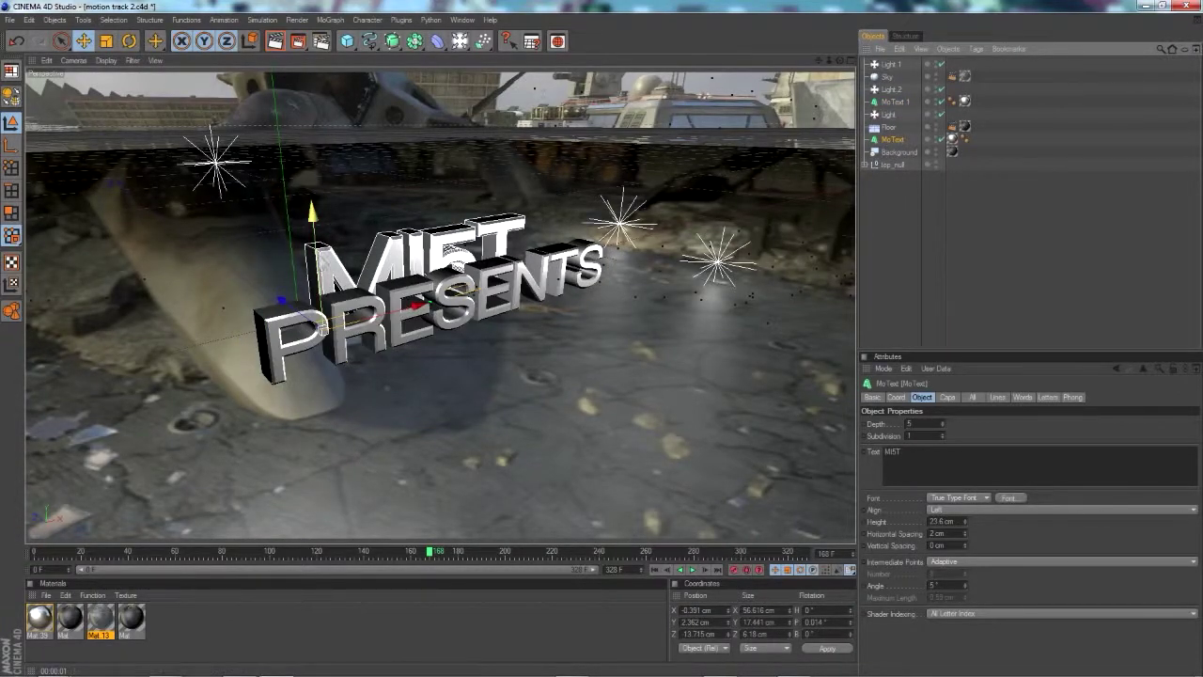
drag(318, 330, 320, 310)
drag(284, 272, 306, 273)
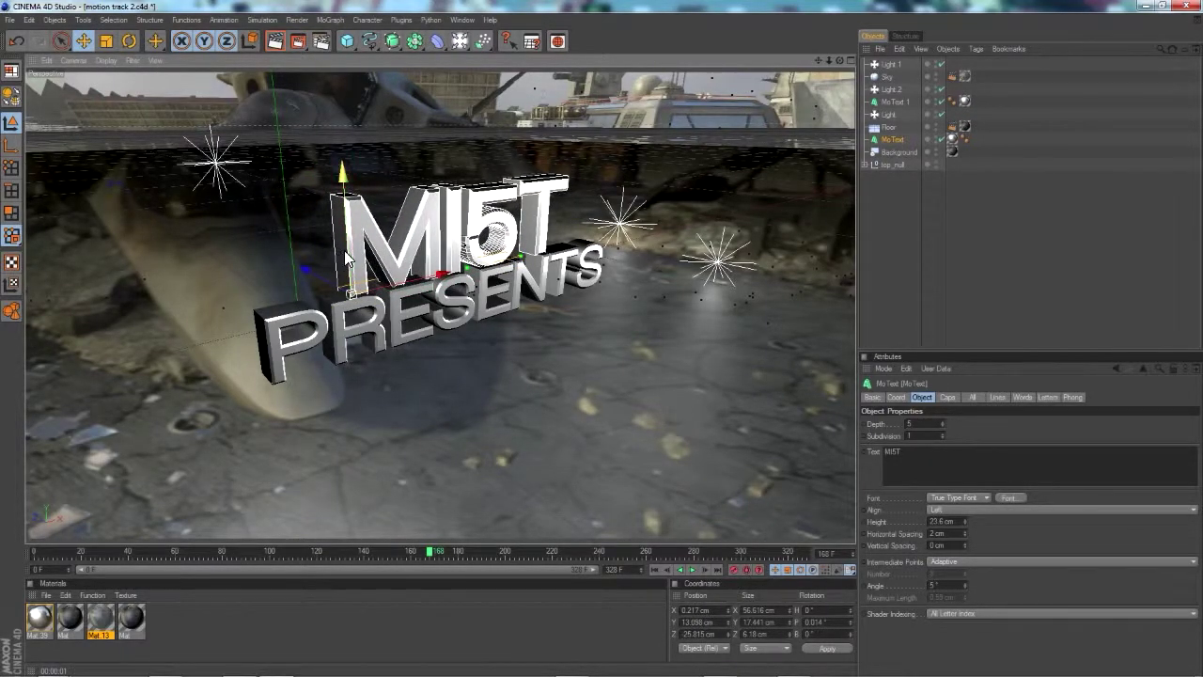
drag(342, 174, 342, 169)
drag(442, 270, 437, 271)
click(274, 41)
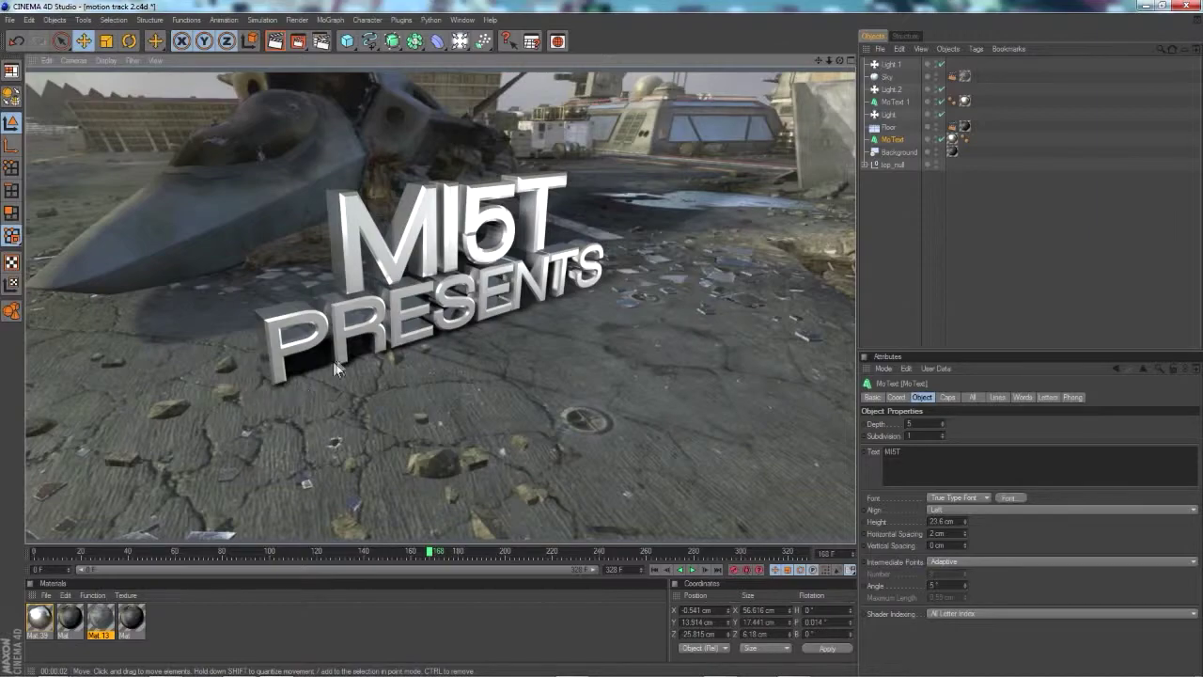
Tilt the PRESENTS text to about 3.5° pitch, and lower the MI5T text to about 12.9 cm.
click(287, 340)
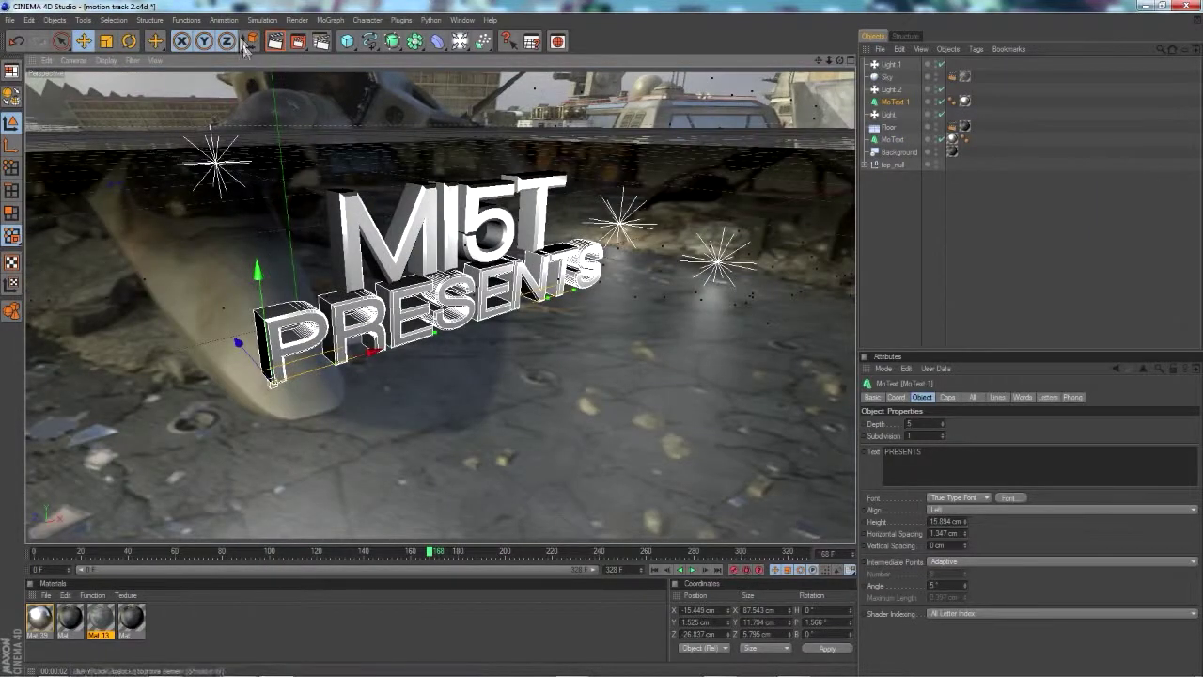
key(r)
drag(282, 349, 275, 383)
key(e)
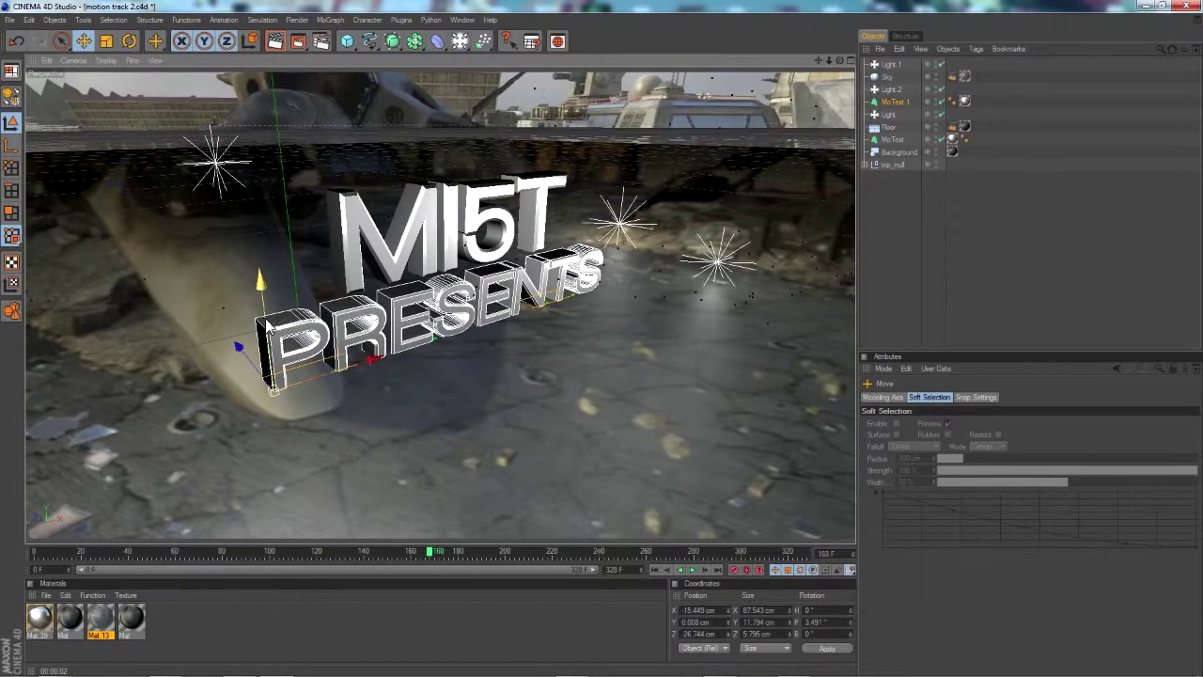
click(339, 269)
drag(338, 174, 338, 179)
Shift the MI5T text in depth to Z about -27.4 cm at frame 69, rendering previews to check its alignment.
drag(410, 551, 193, 556)
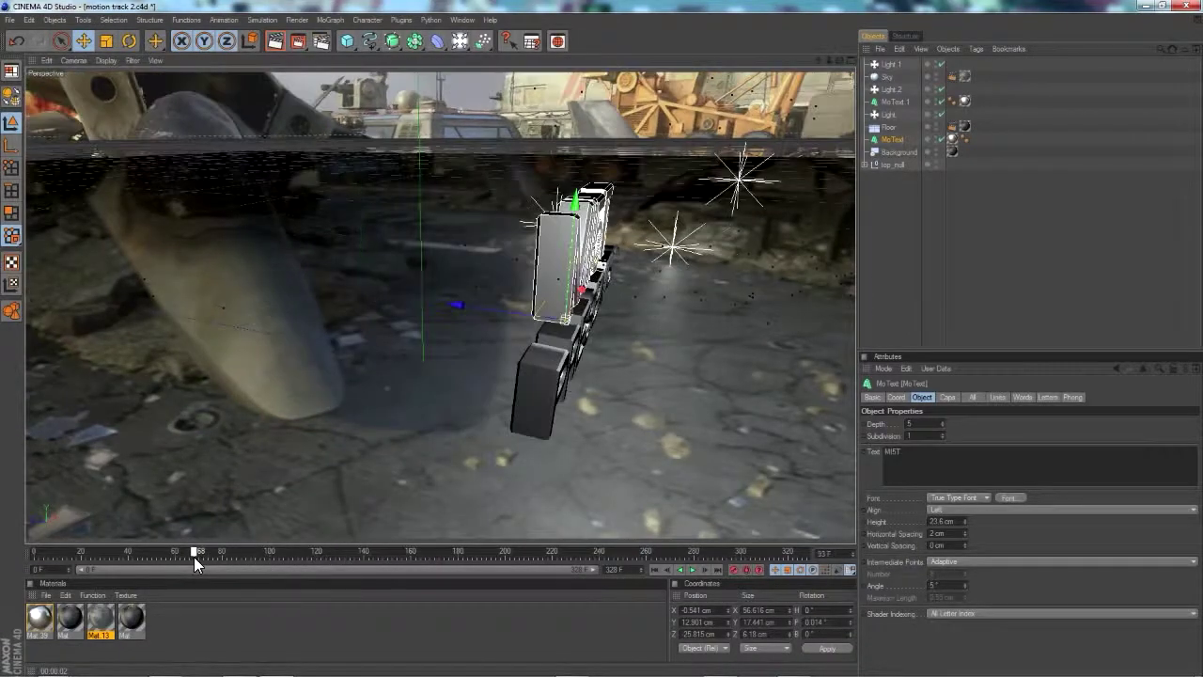
click(280, 41)
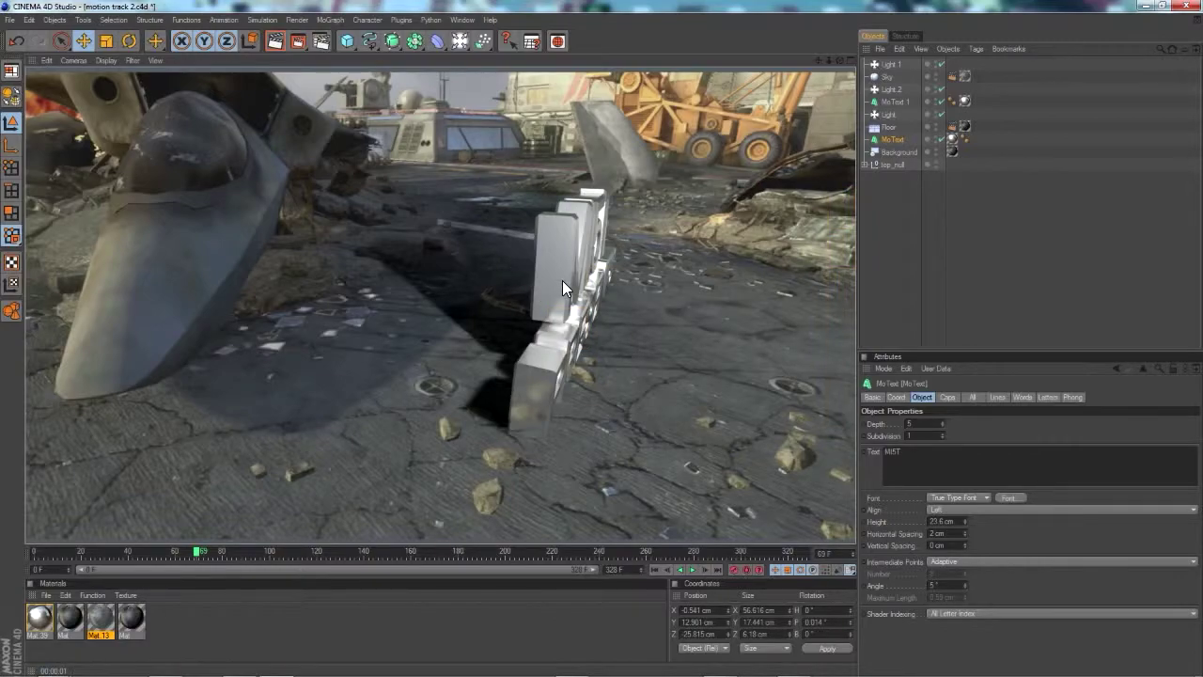
drag(532, 355, 522, 329)
drag(455, 304, 461, 298)
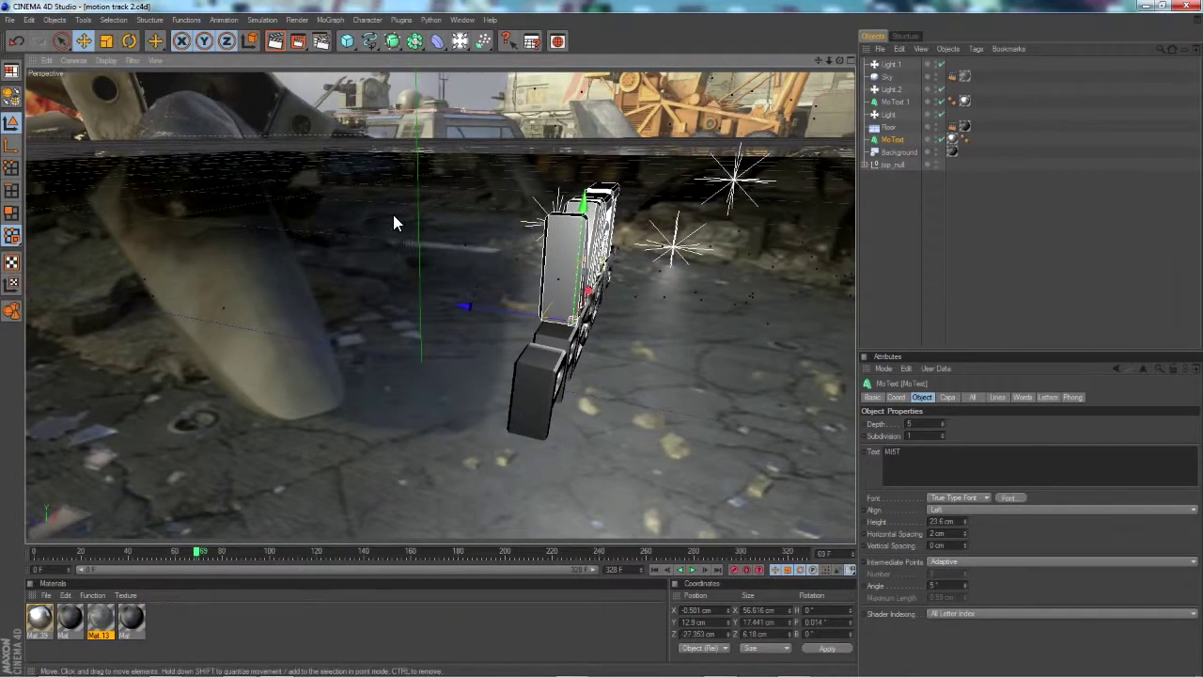
click(274, 40)
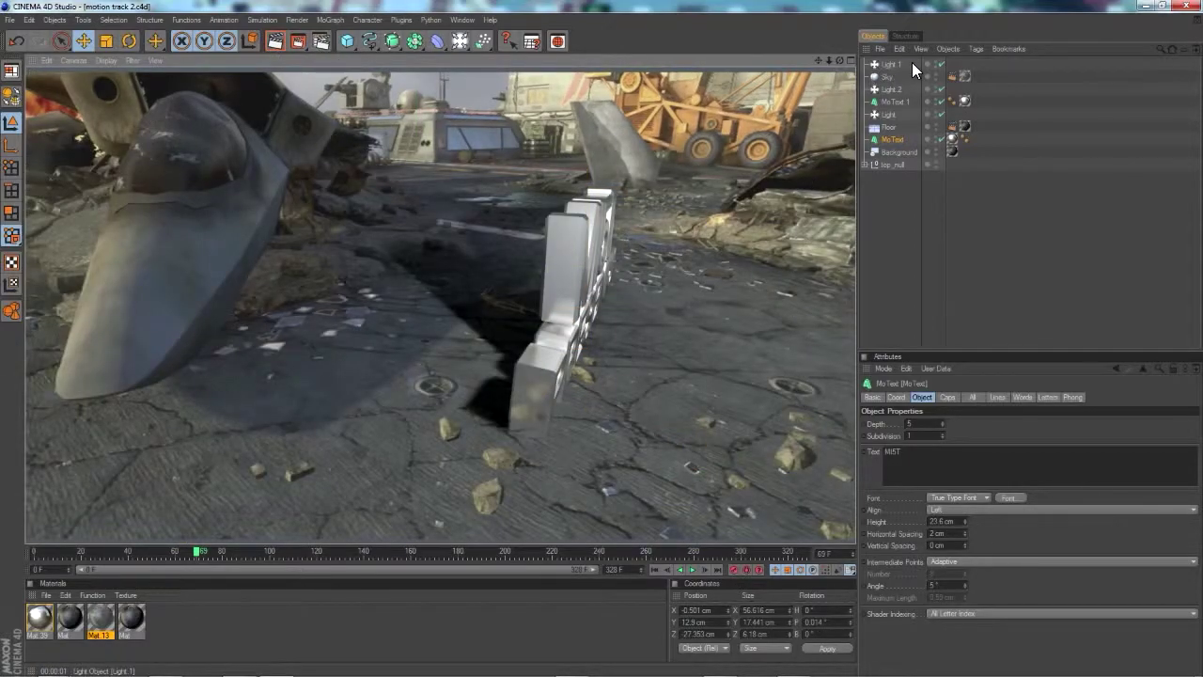
Show all four views at frame 139 and move Light.1 nearer the text, to X about 93.6 cm.
click(909, 64)
click(841, 60)
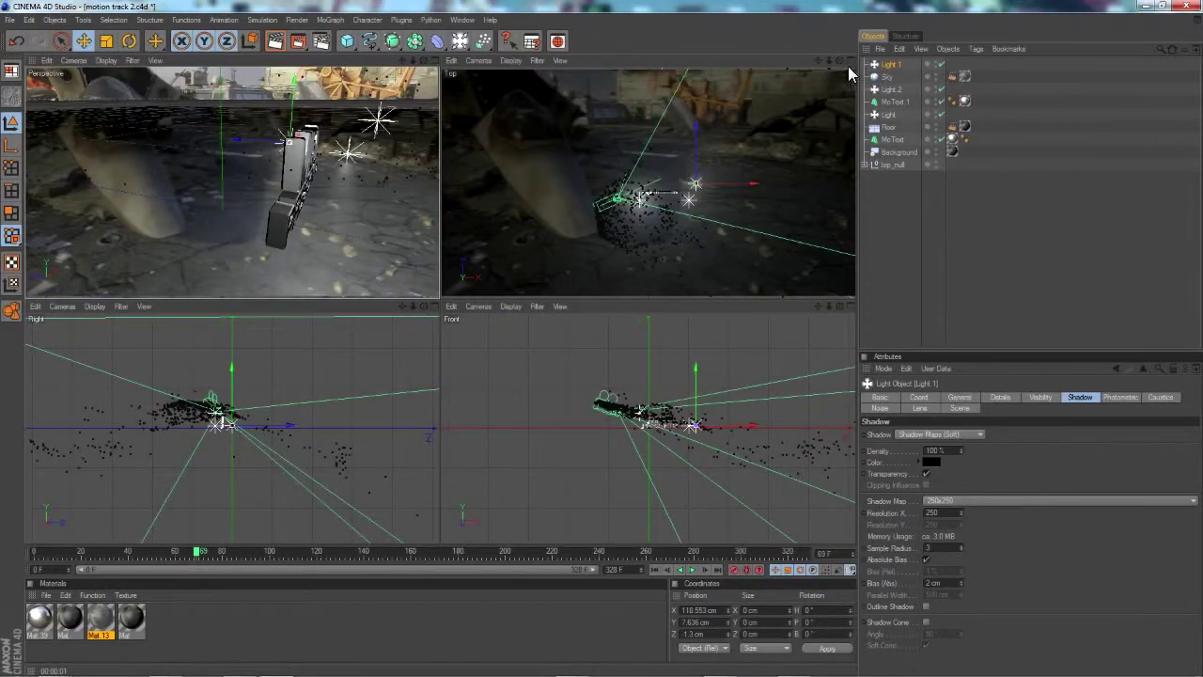
click(291, 181)
drag(223, 561, 361, 554)
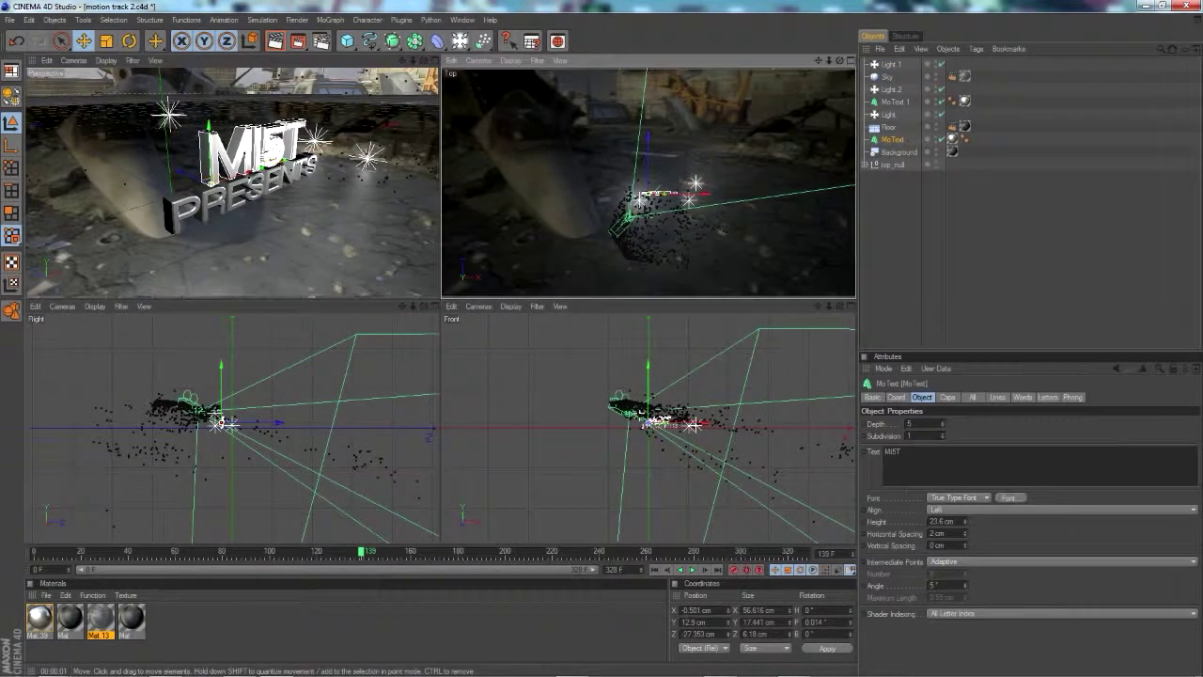
click(655, 229)
click(291, 474)
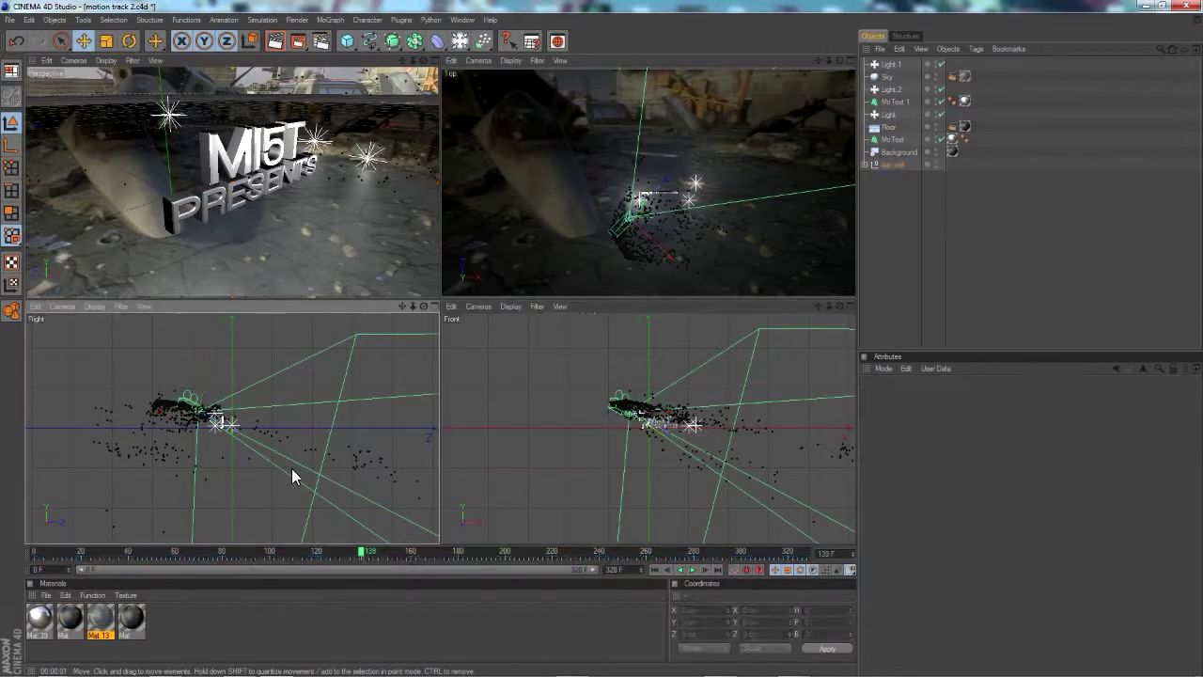
click(655, 208)
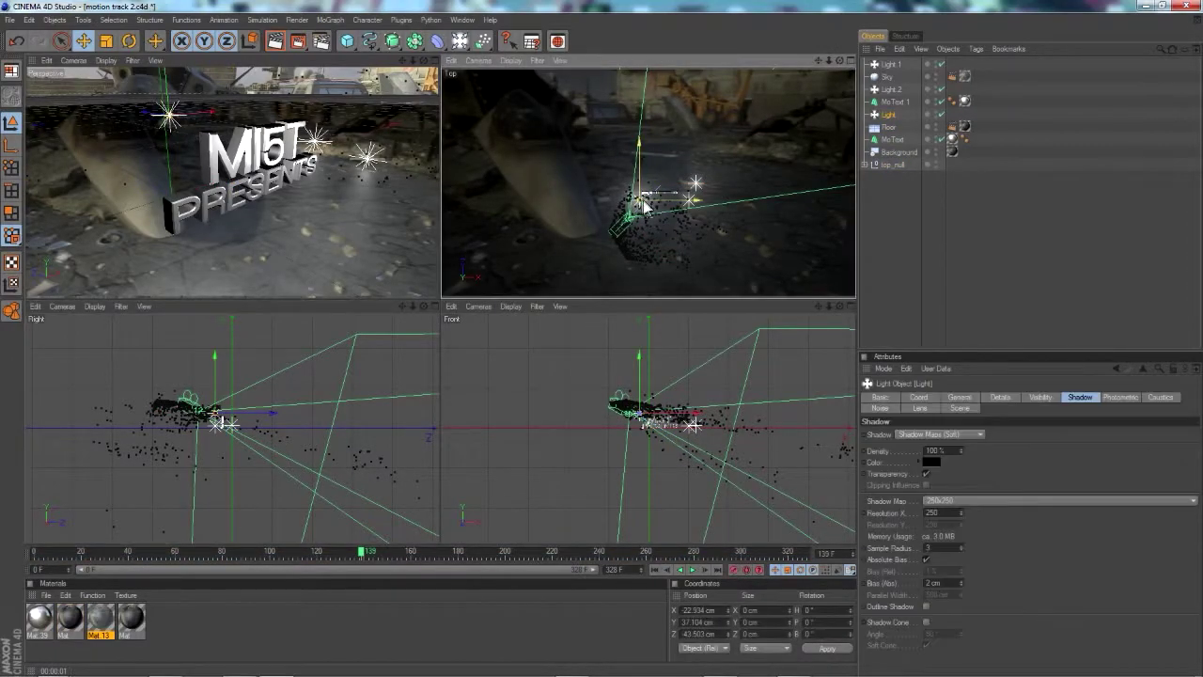
mouse_move(694, 185)
mouse_down()
mouse_move(714, 182)
mouse_move(690, 197)
mouse_up()
click(686, 186)
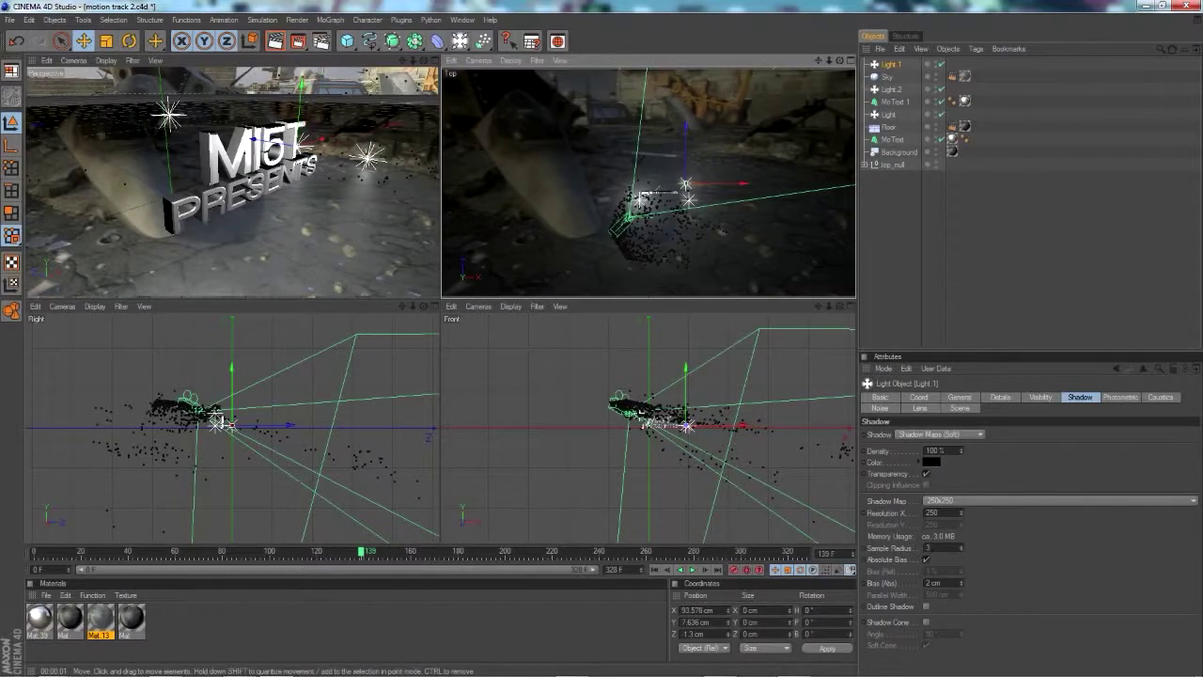
Reposition Light.2 and move the first light to X about -40 cm, Z about -42 cm, then render the perspective view.
drag(687, 198, 653, 198)
click(647, 206)
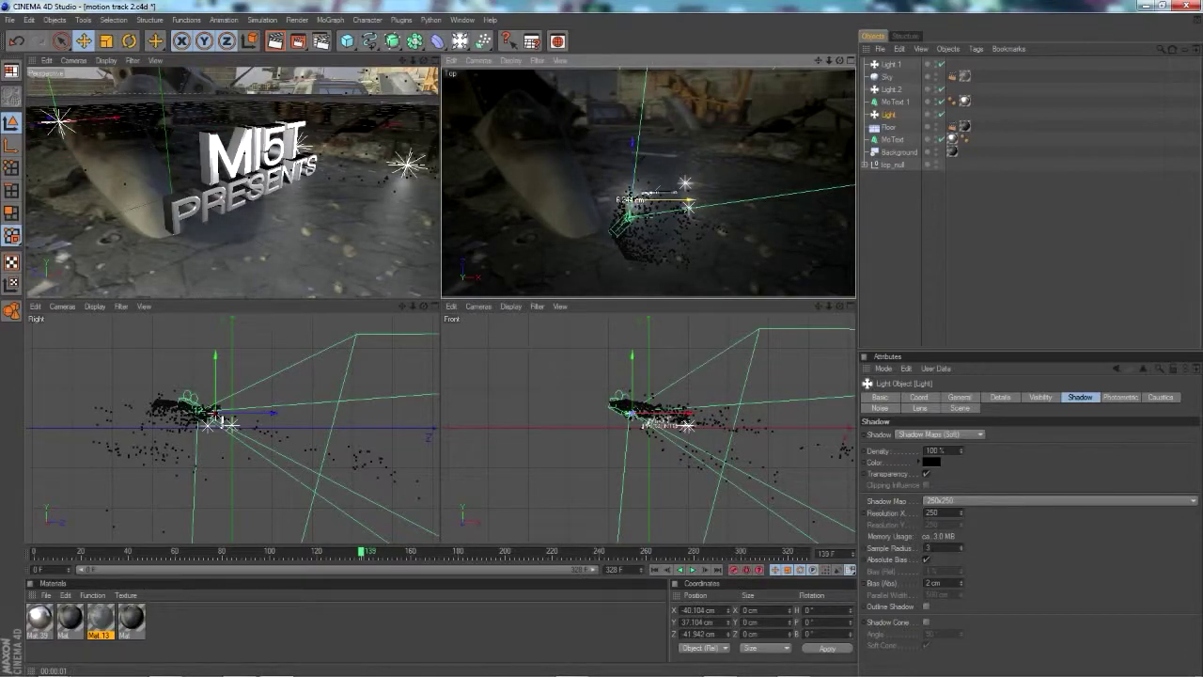
middle_click(436, 78)
click(274, 42)
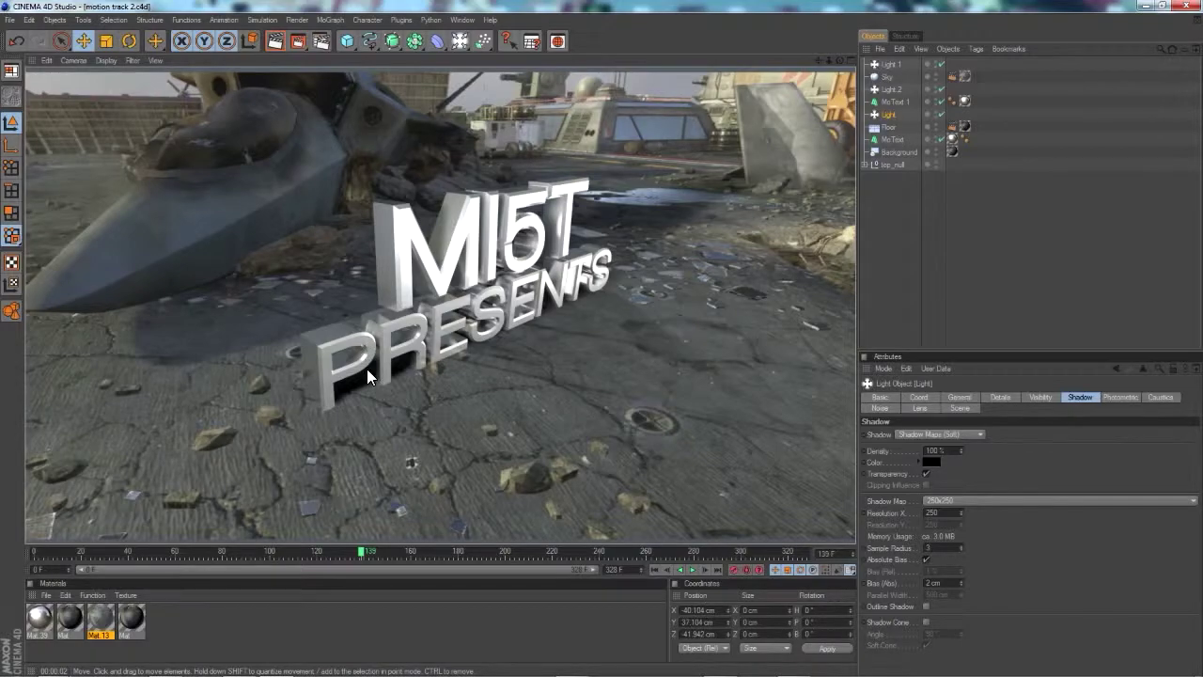
Reposition the lights beside the text in the top view, with Light.1 at X about 52 cm, and return to the perspective view.
click(849, 60)
click(685, 183)
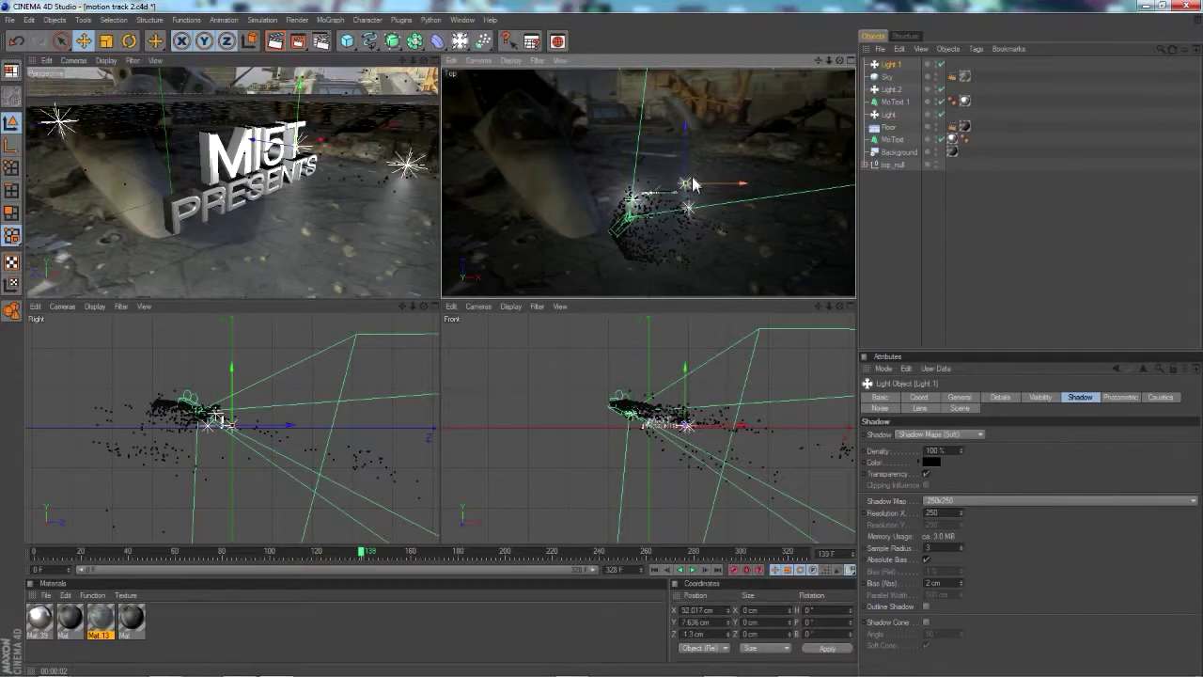
drag(684, 185, 696, 211)
click(690, 209)
click(754, 188)
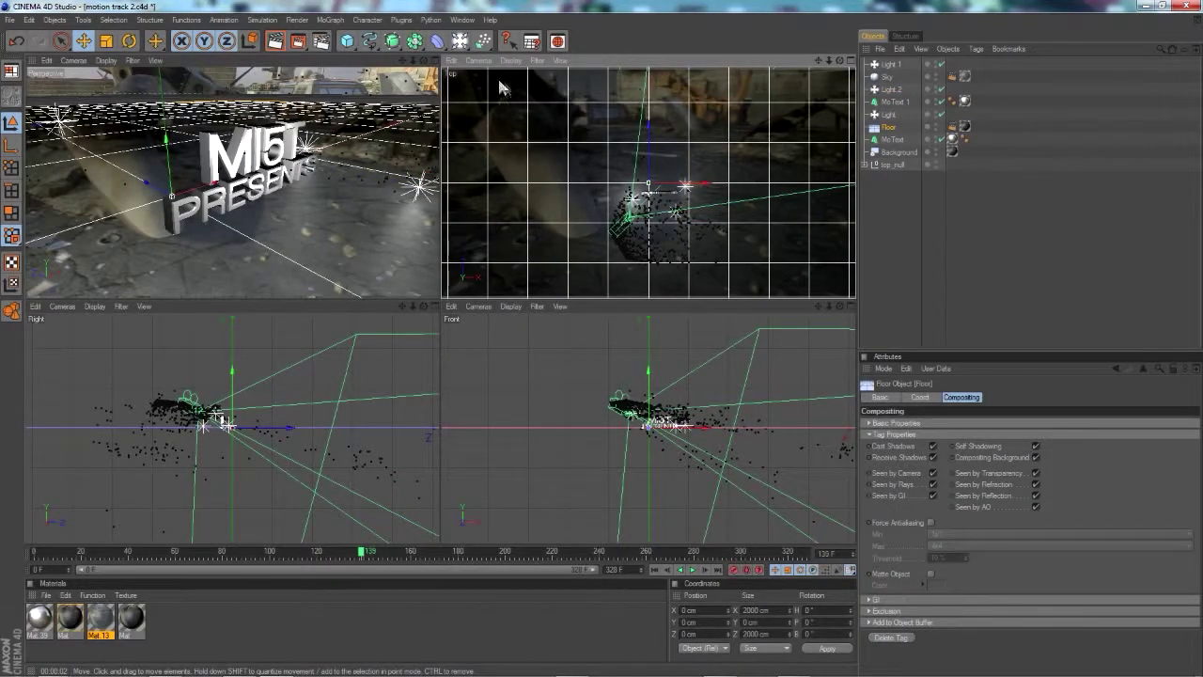
key(F1)
click(791, 188)
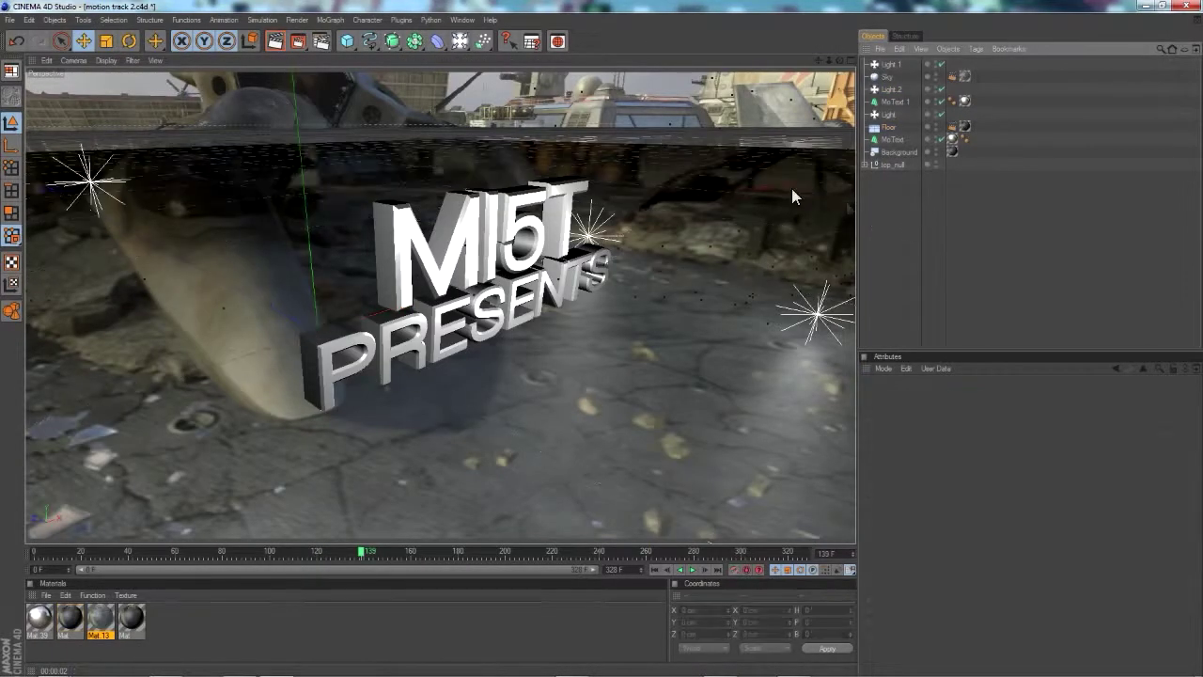
Set the frame range in the render output settings to All Frames.
click(322, 42)
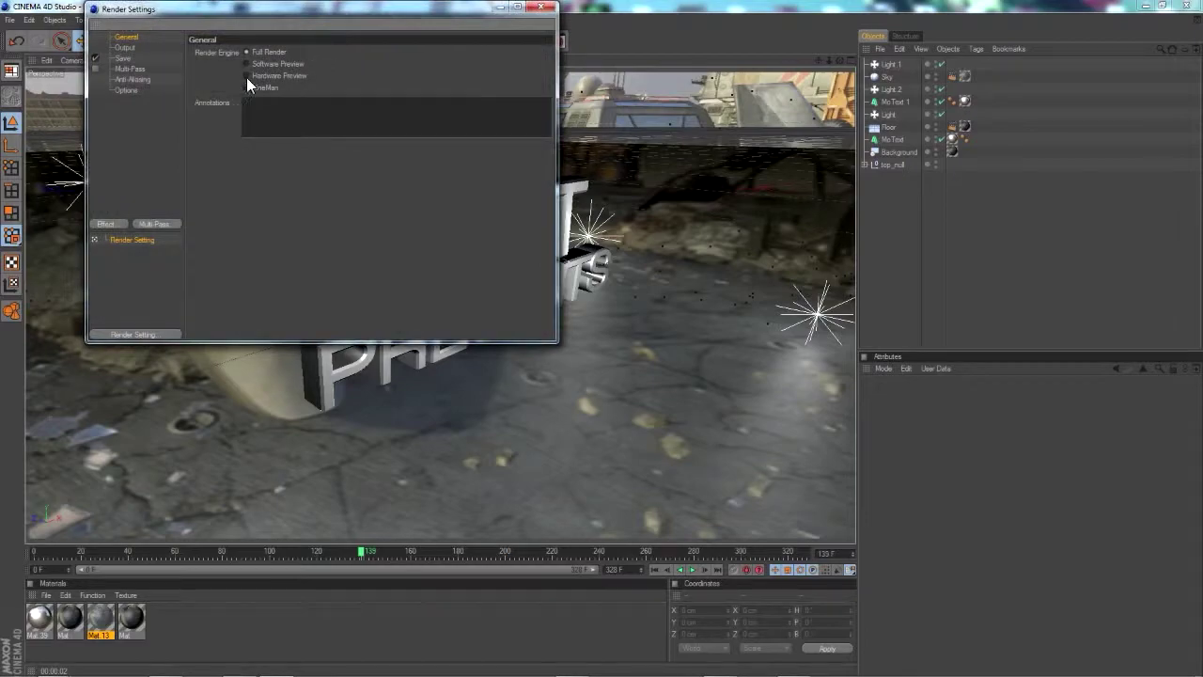
click(122, 47)
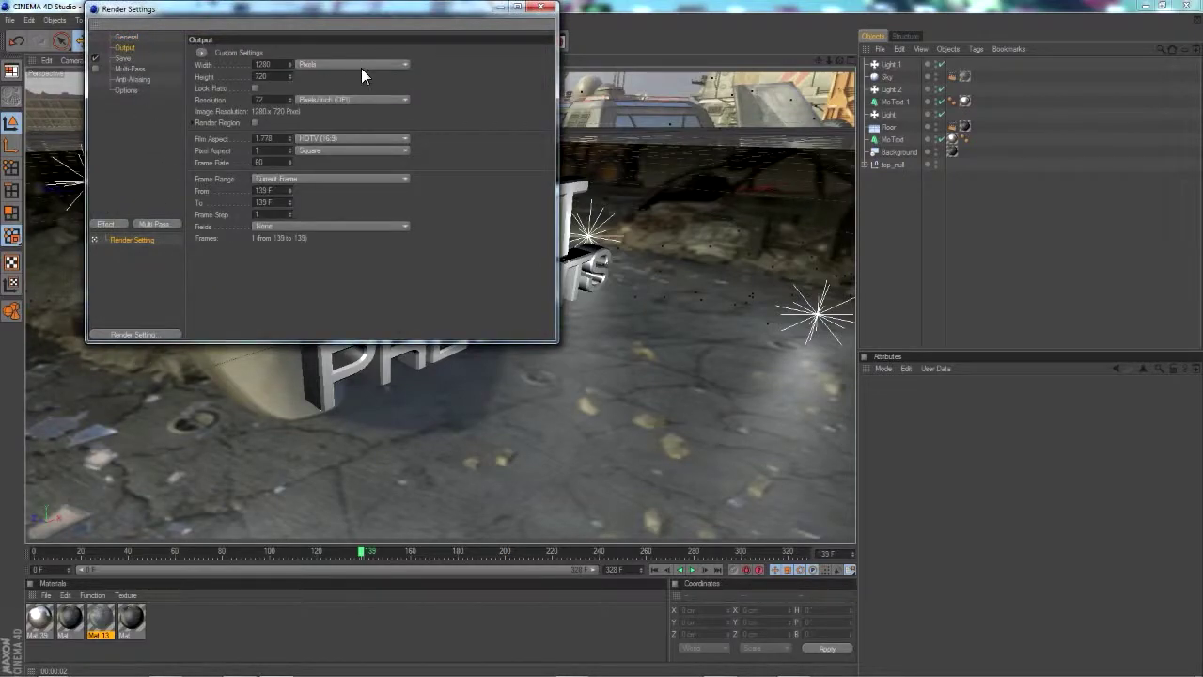
click(287, 180)
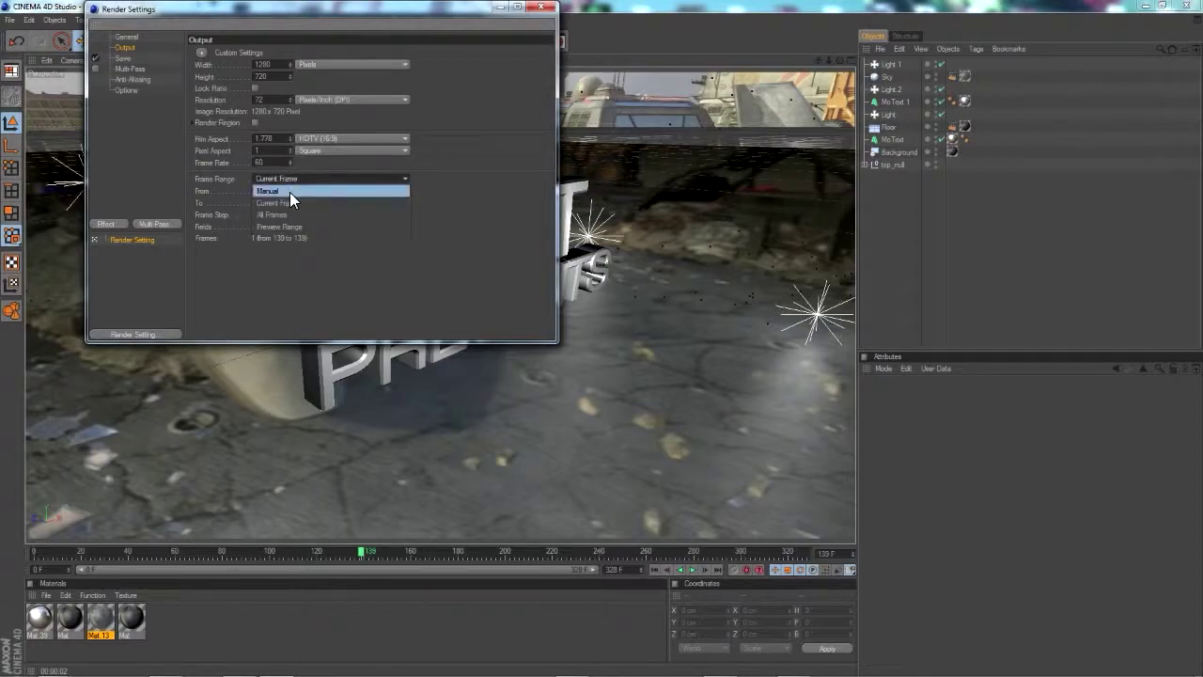
click(291, 212)
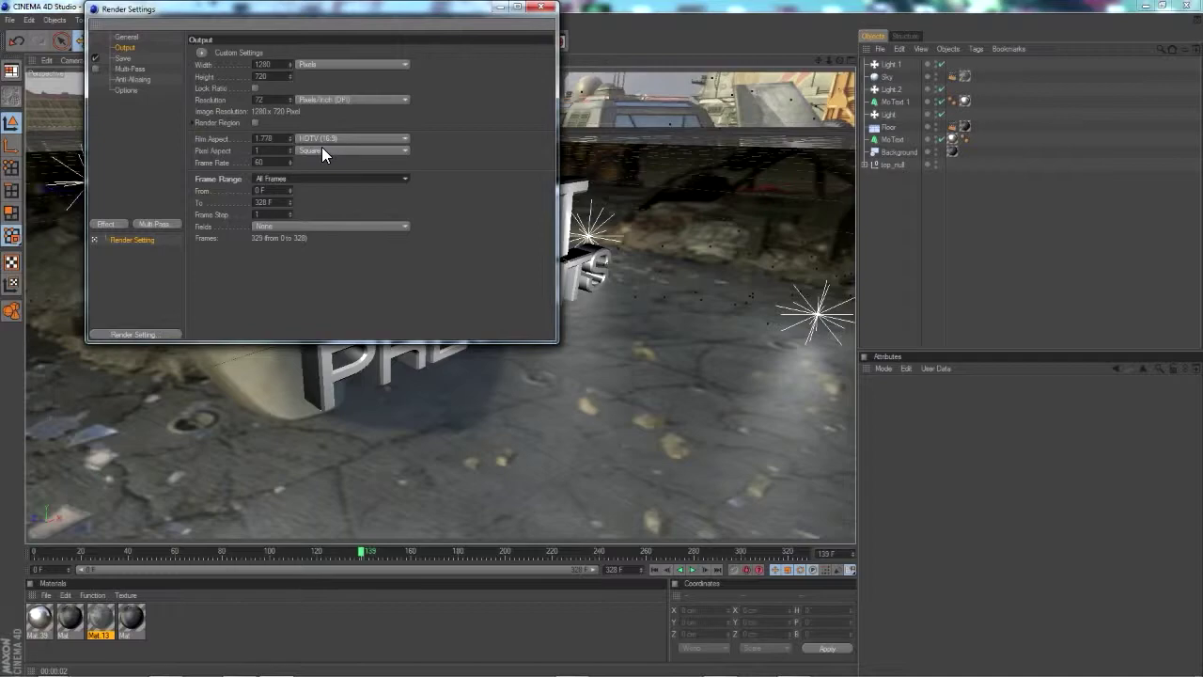
double_click(260, 161)
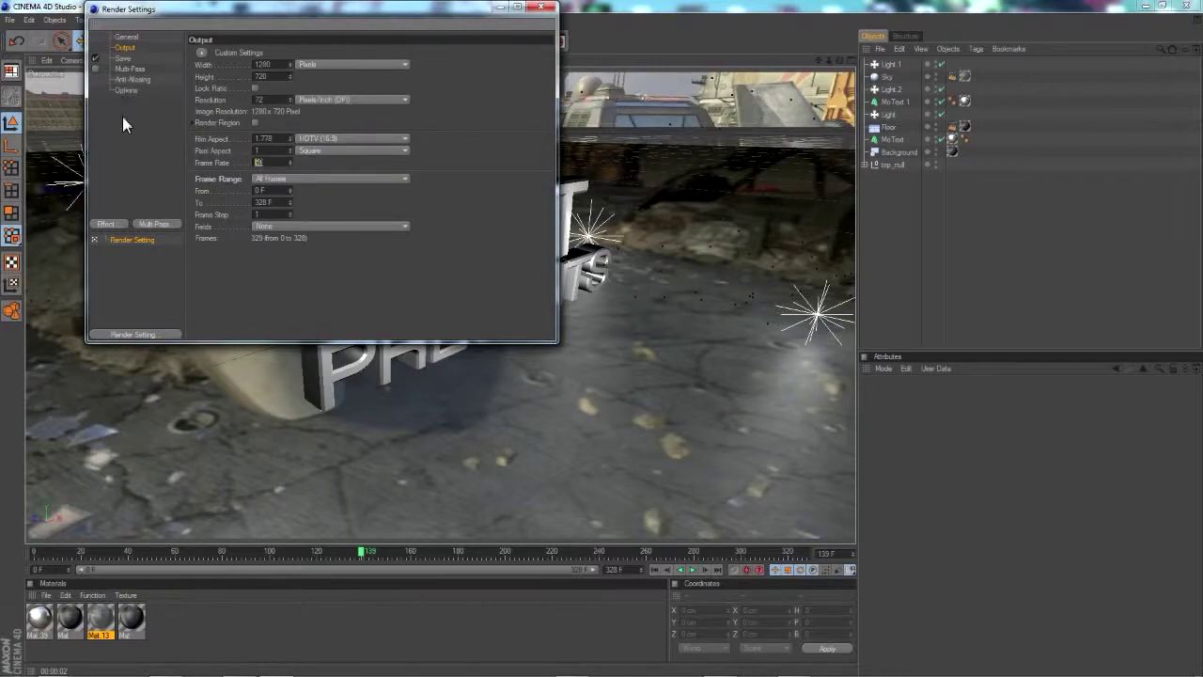
Set the render's save format to AVI Movie.
click(124, 58)
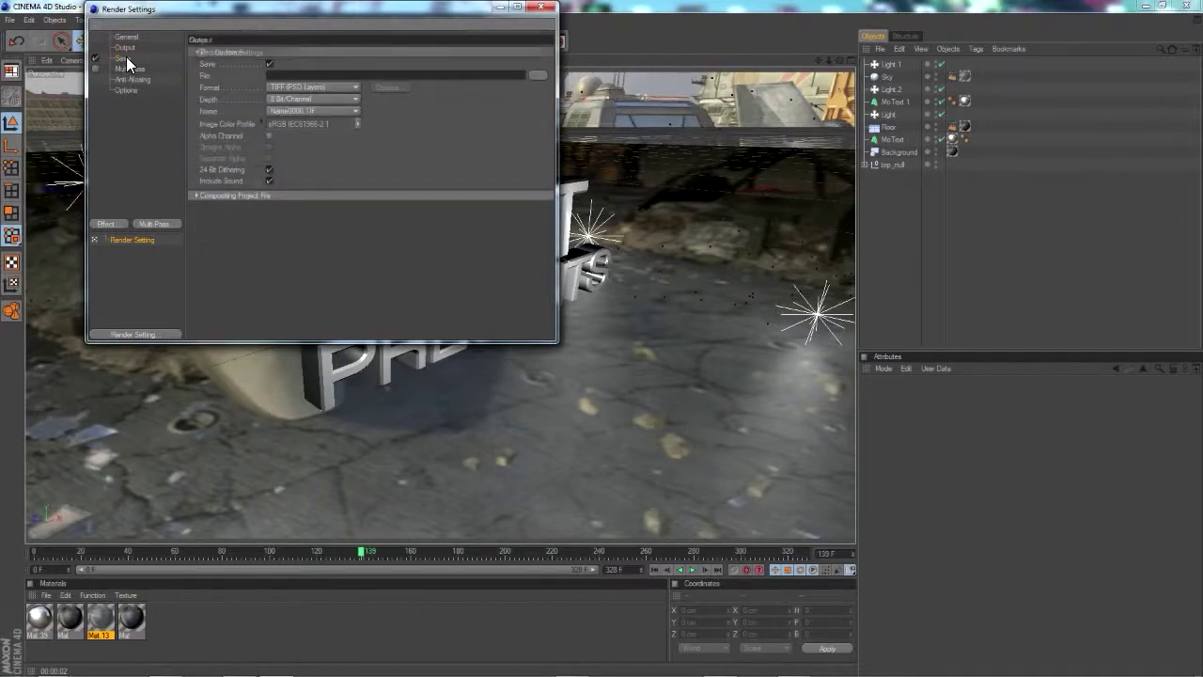
click(325, 87)
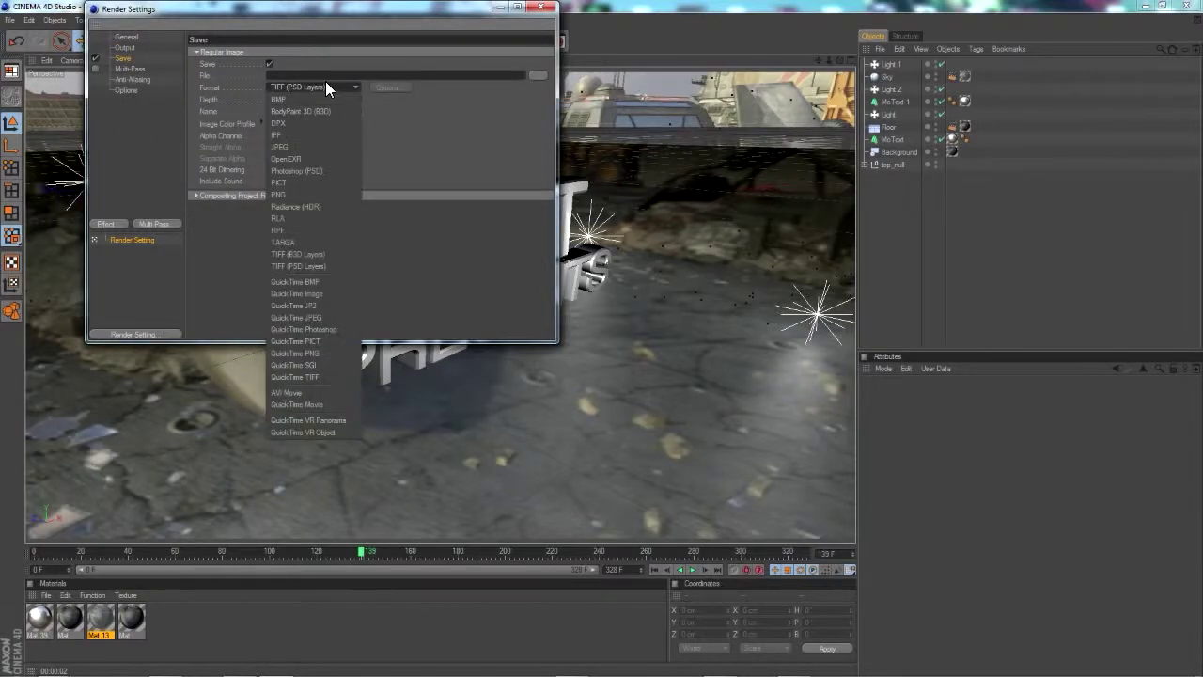
click(310, 395)
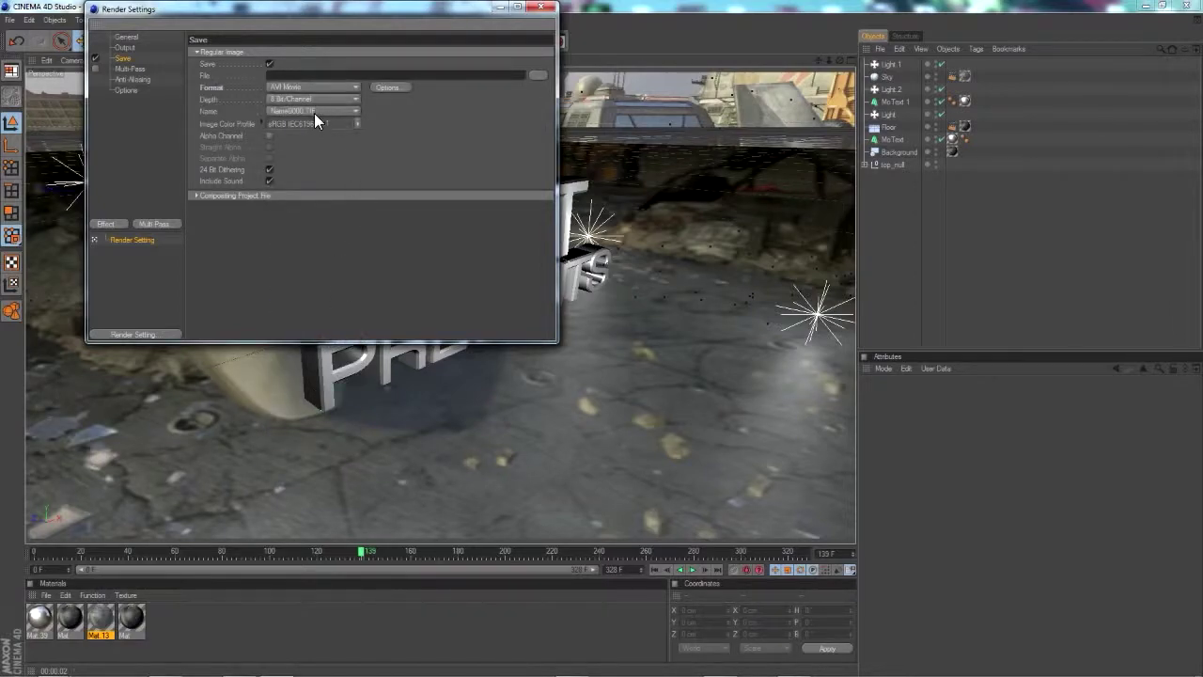
Set the render's output file to mt2 in the bt3 folder on drive D.
click(539, 76)
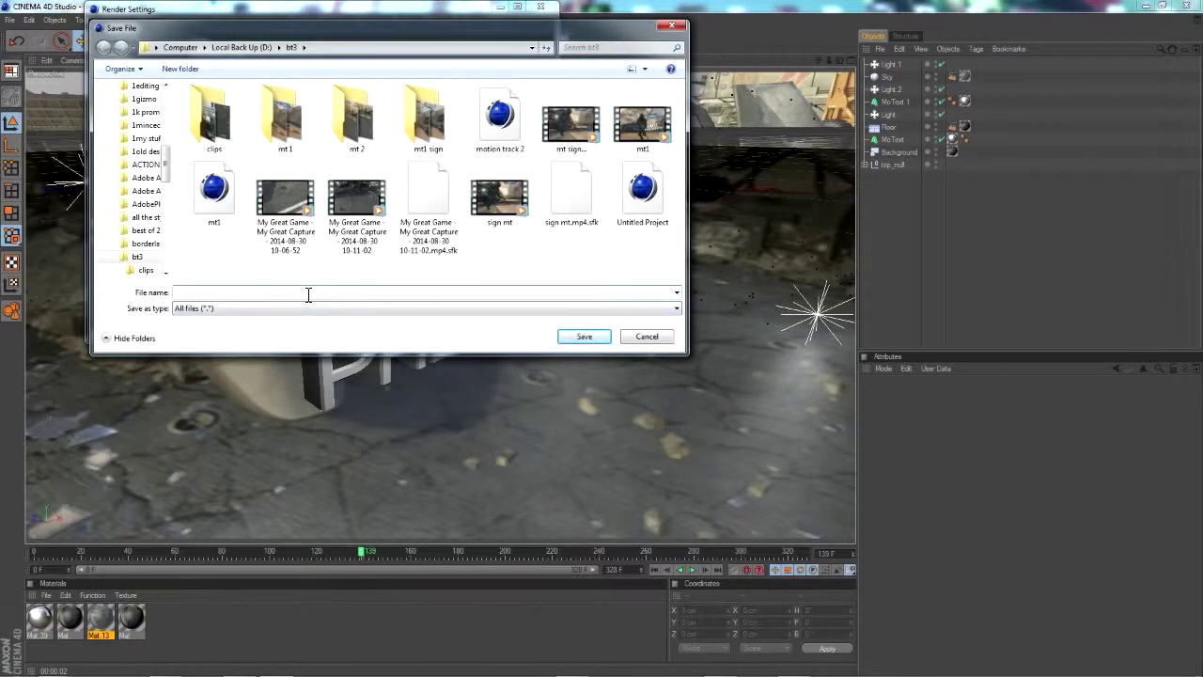
text(mt 2)
click(591, 342)
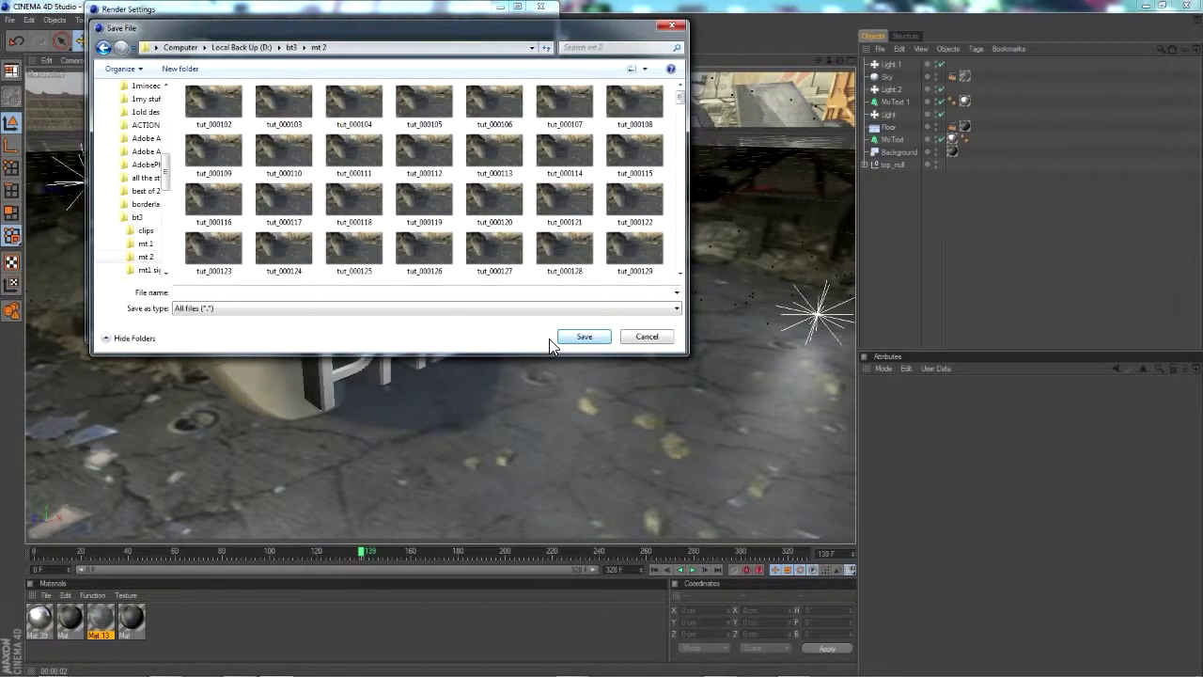
click(290, 47)
click(269, 291)
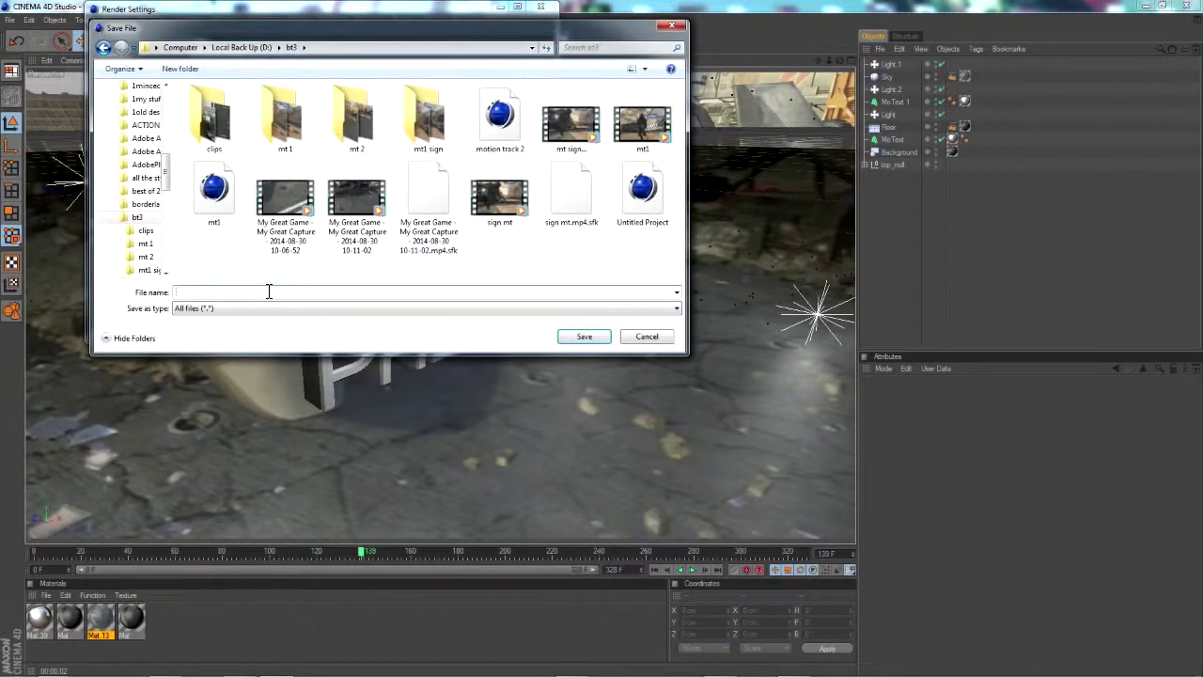
text(.mt2)
click(583, 336)
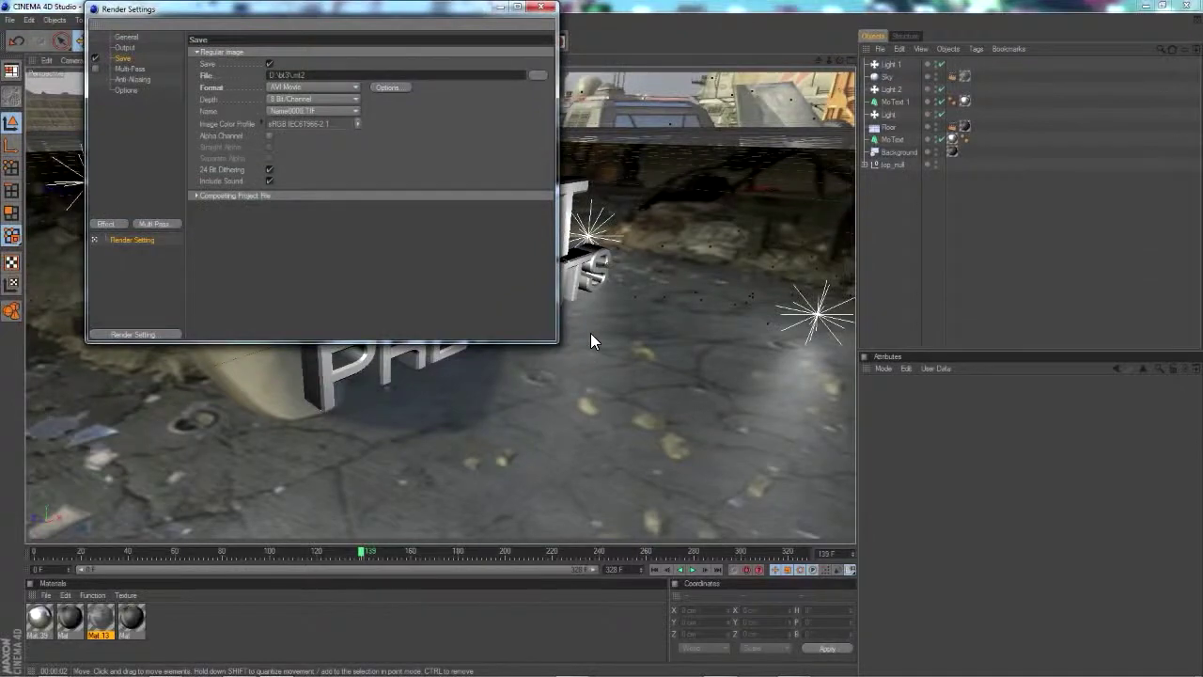
Close the render settings and start rendering the full animation to the Picture Viewer.
click(539, 8)
click(291, 41)
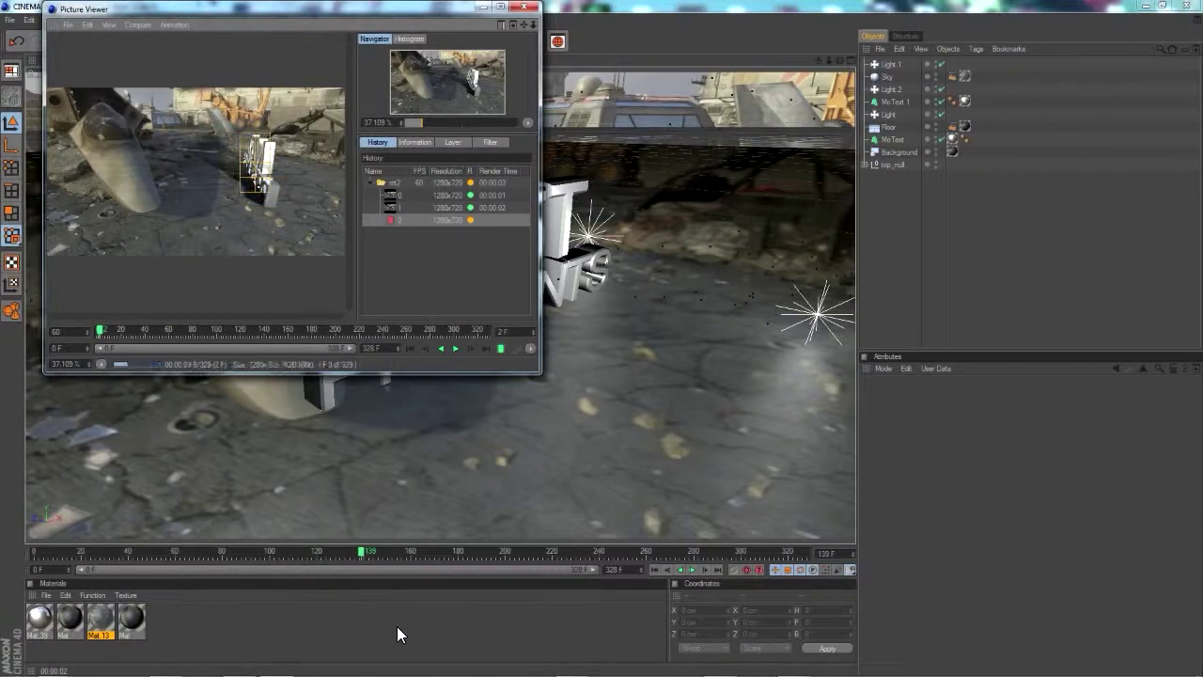
mouse_move(397, 671)
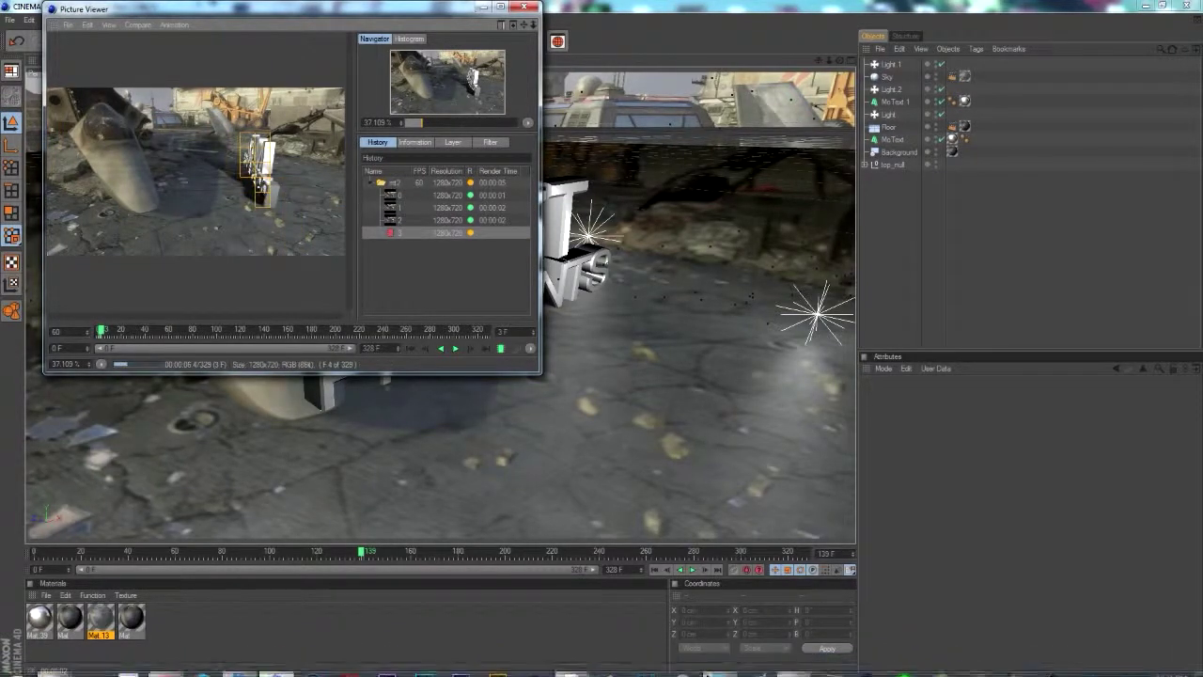
mouse_move(719, 664)
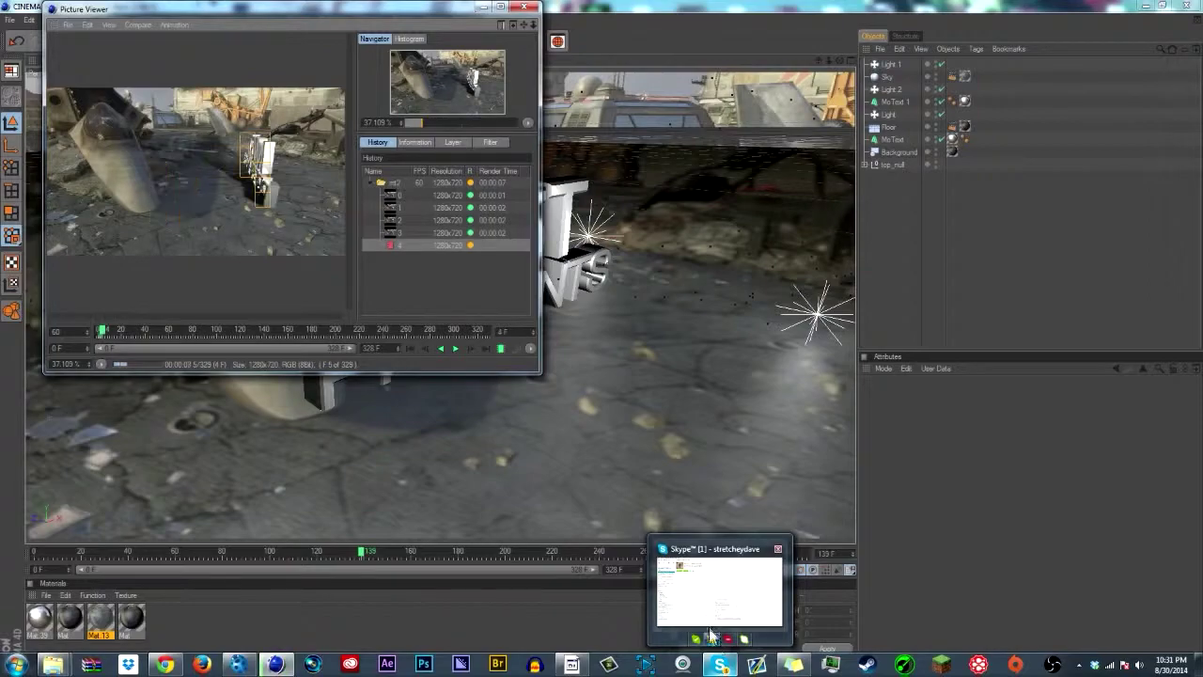